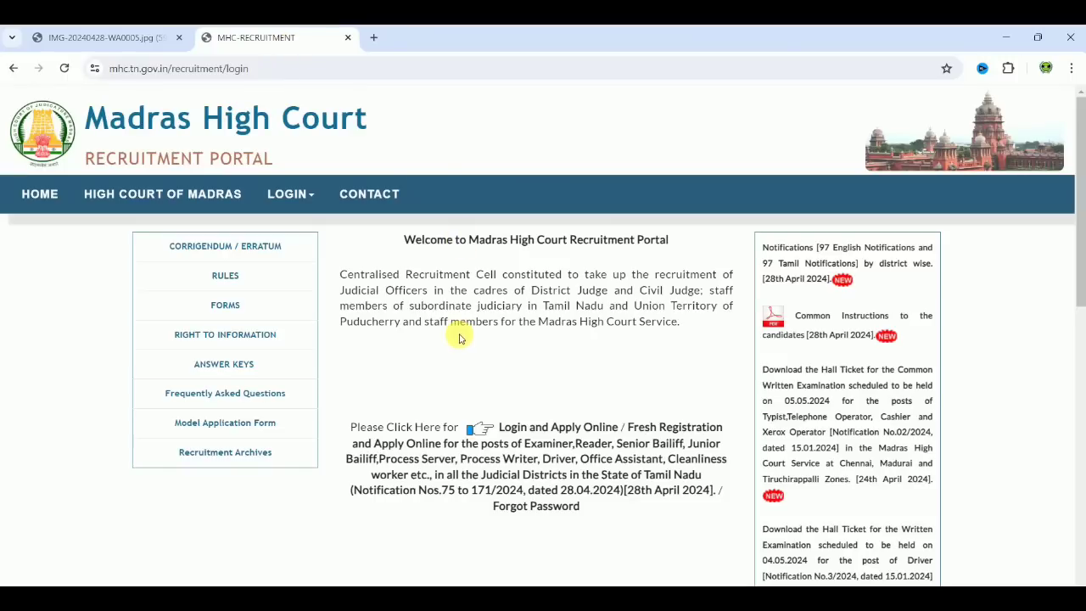
- Open the fresh registration form for Notification Nos. 75 to 171/2024 and enter the applicant's email address
click(527, 428)
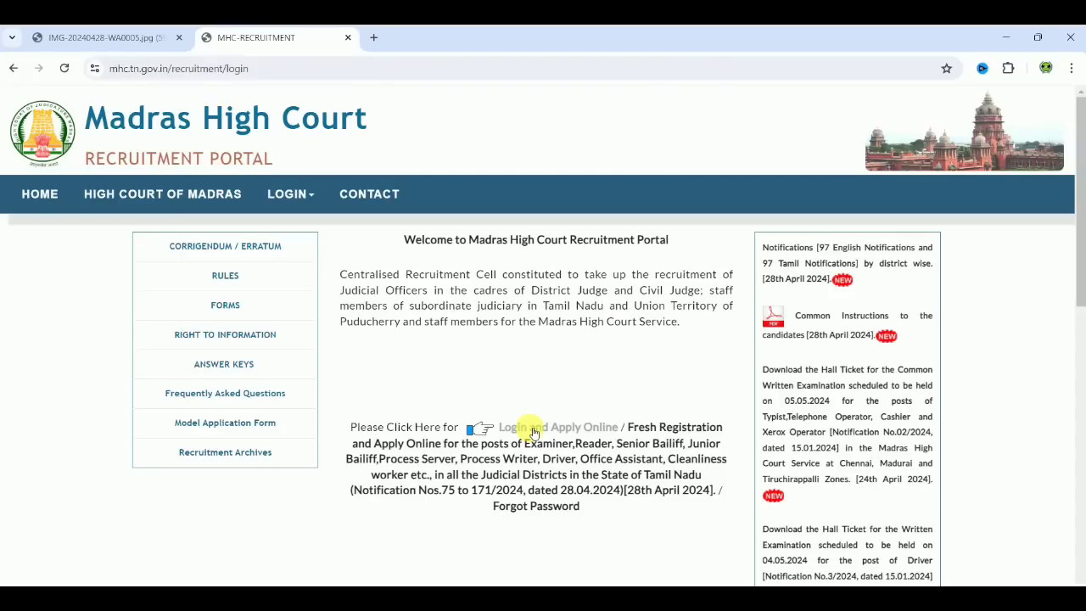
click(651, 458)
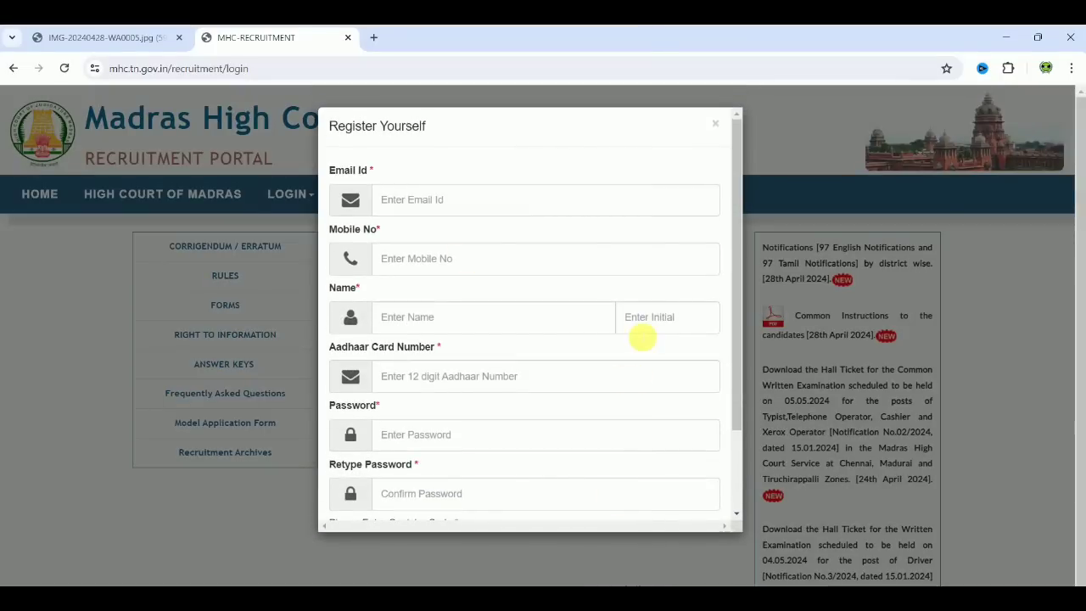
click(442, 198)
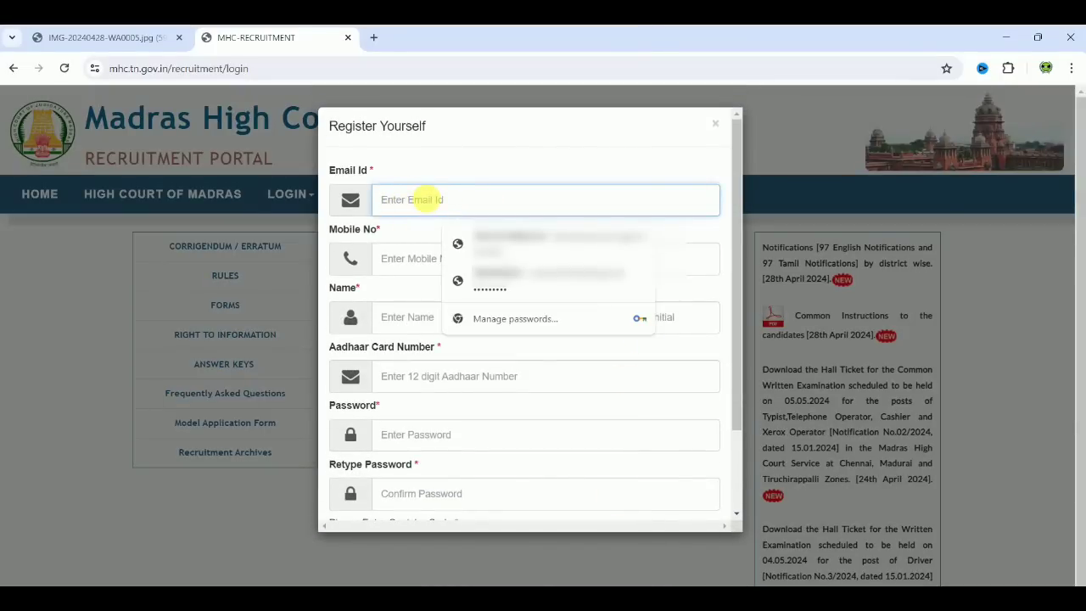
click(419, 229)
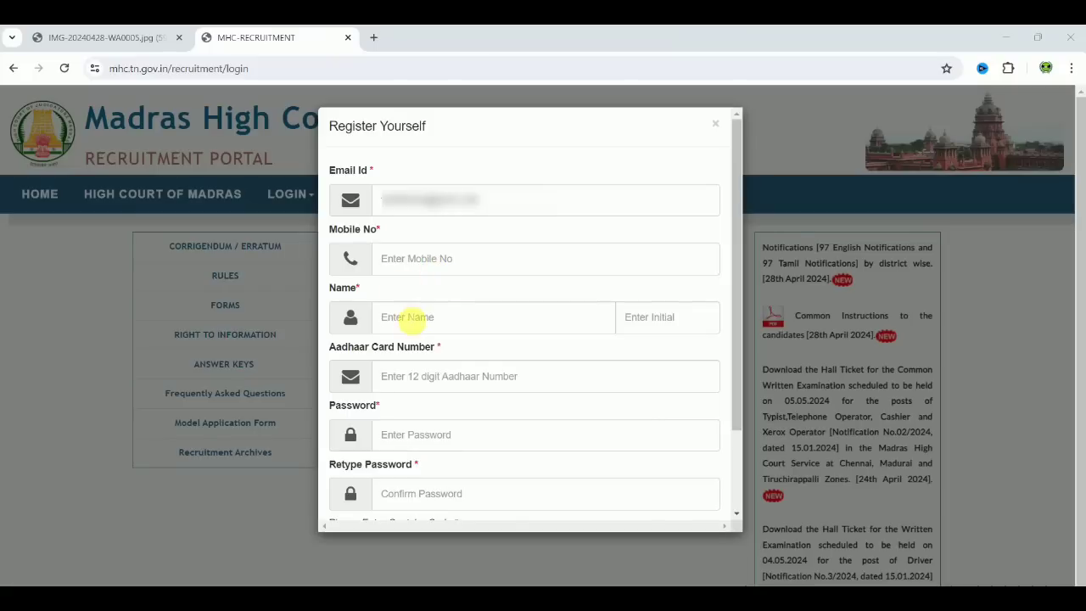
- Fill in the applicant's name, initial and Aadhaar card number in the registration form
click(411, 317)
text(****)
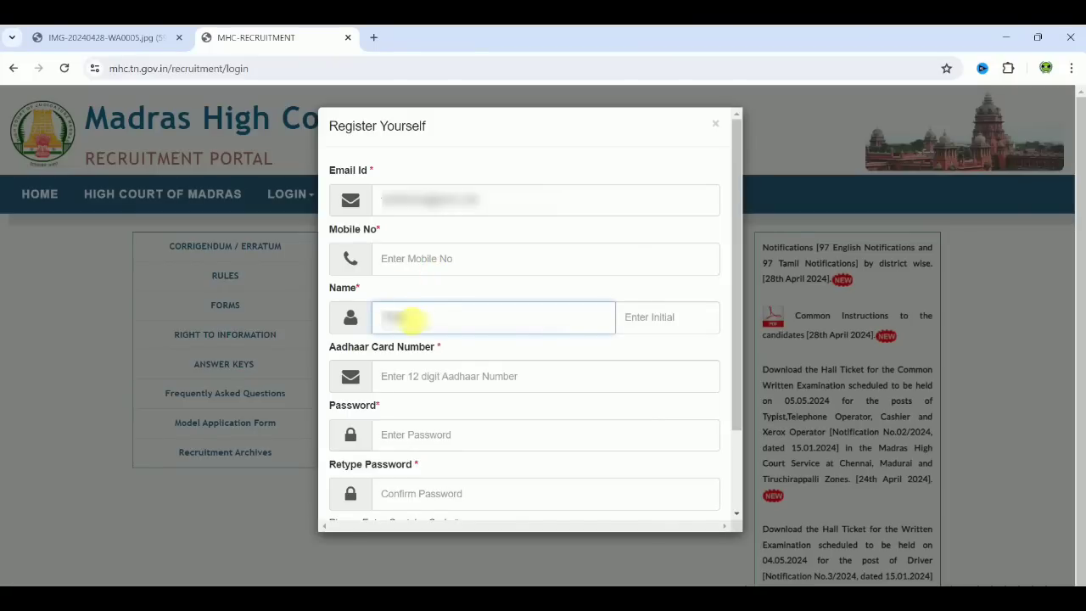
text(*)
click(638, 321)
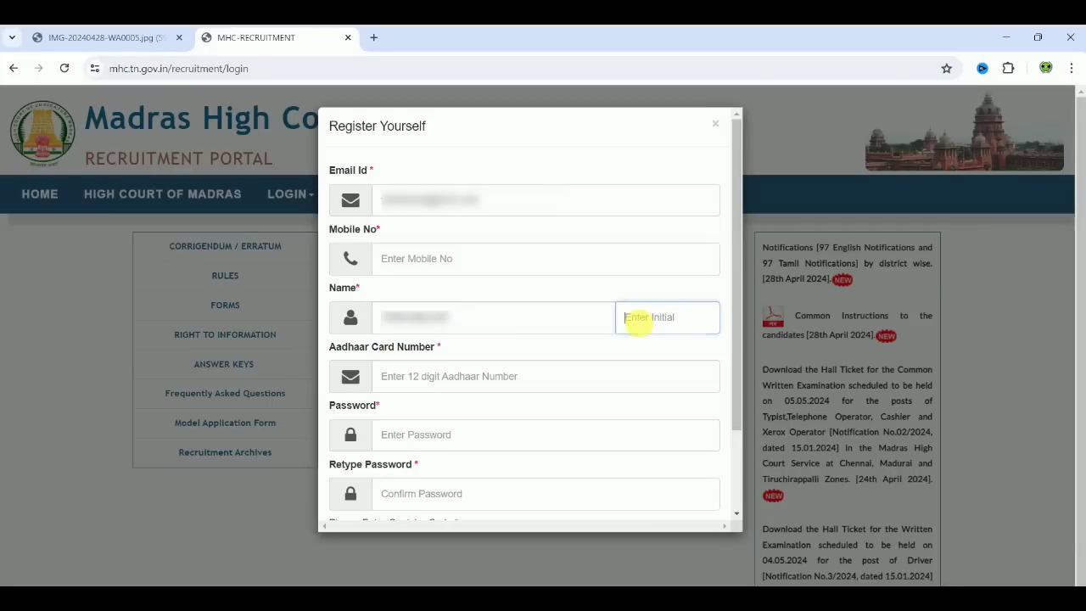
text(R)
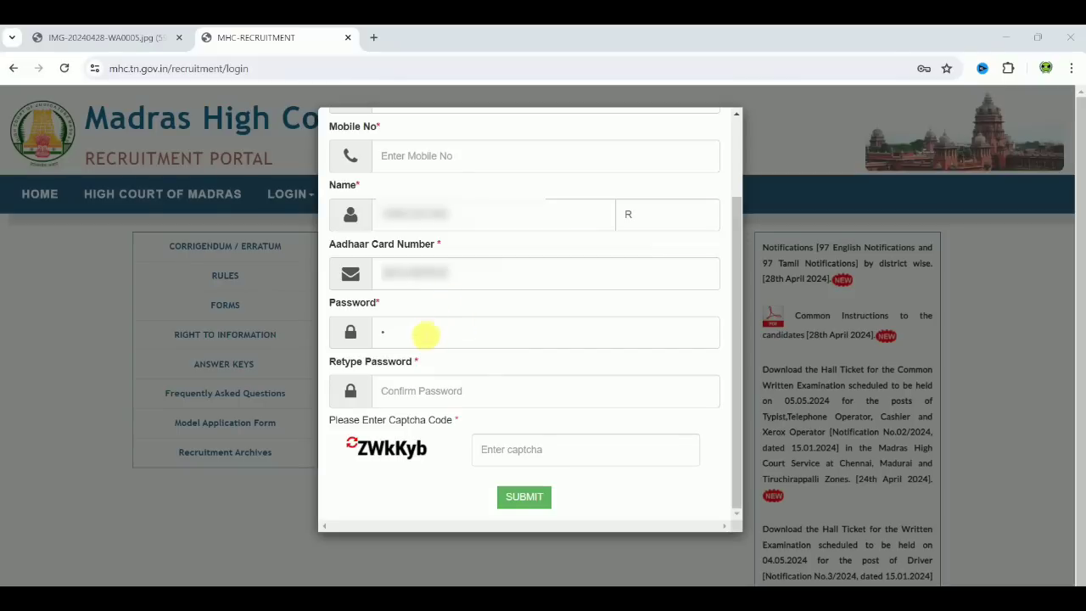
- Complete the registration with the mobile number, the account password entered twice and the displayed captcha code, and submit it
click(424, 337)
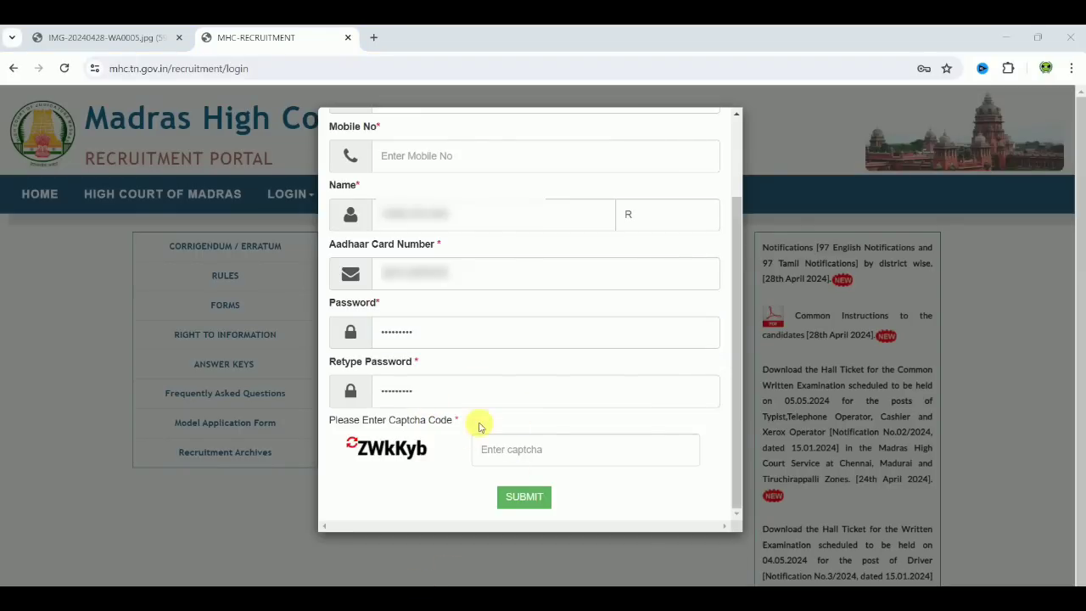
click(511, 449)
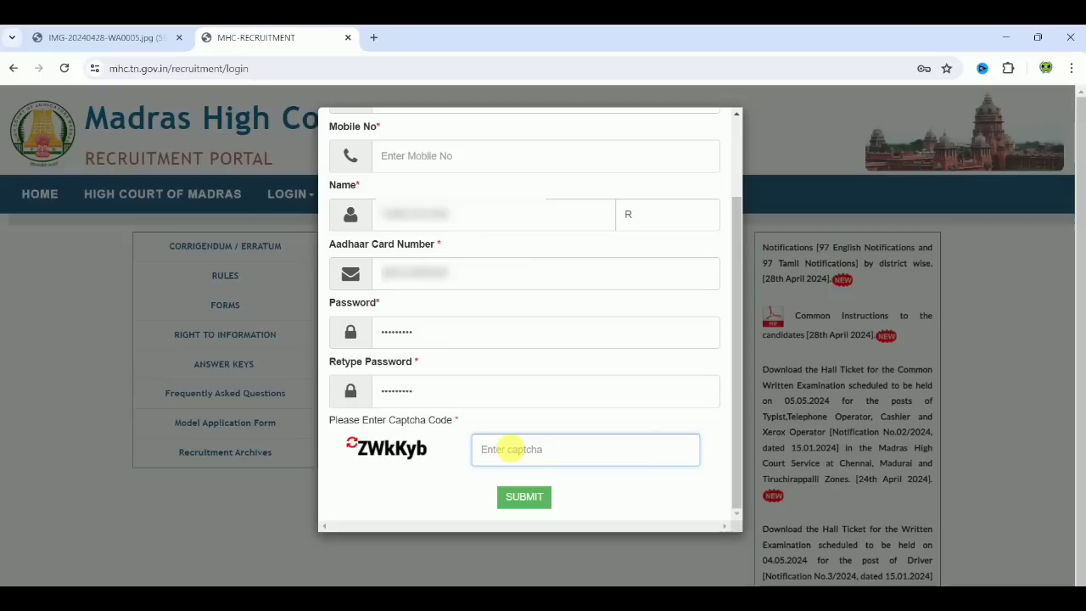
text(ZWkK)
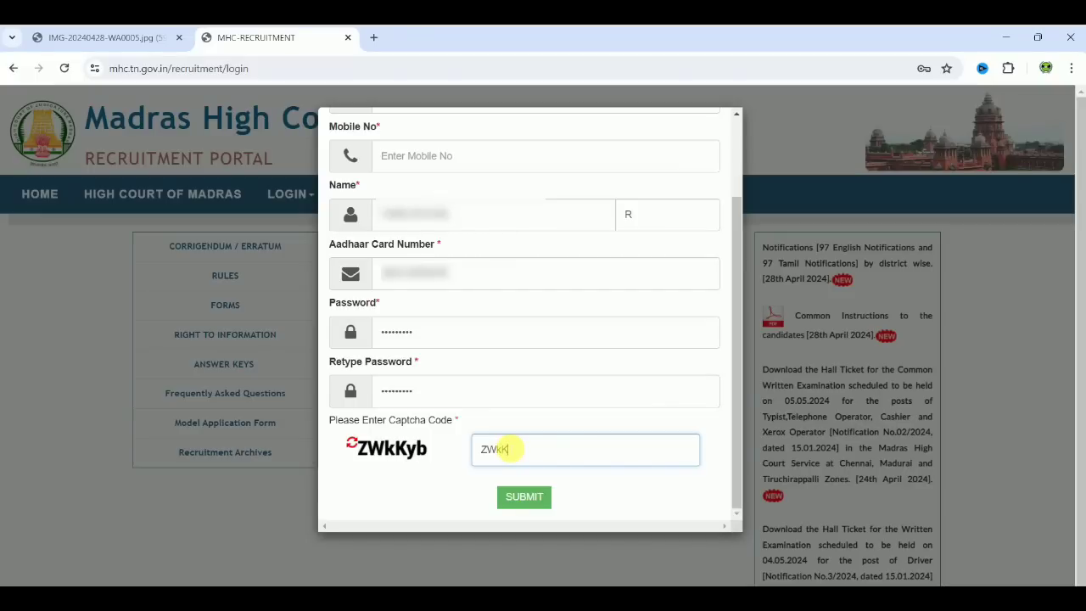
text(yb)
click(528, 500)
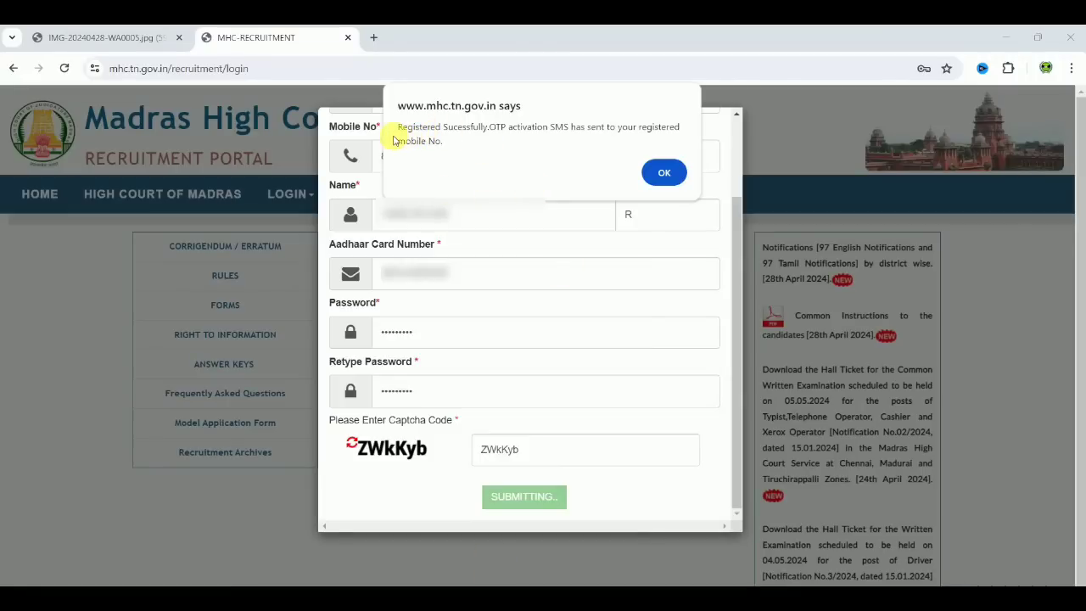
click(664, 172)
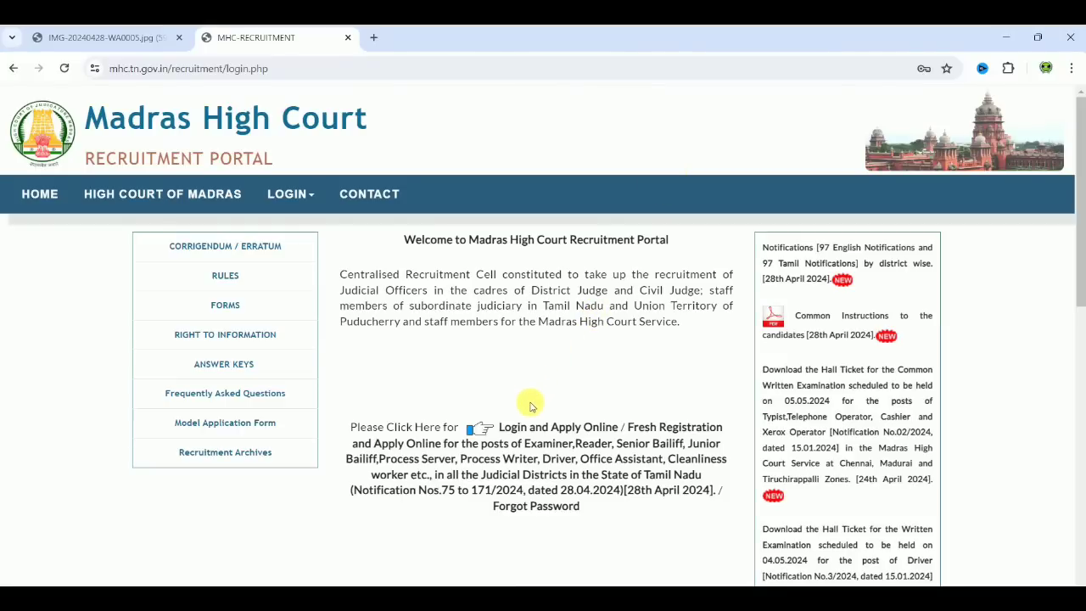
- Open the online application login and enter the username, the account password and the OTP received by mobile
click(531, 428)
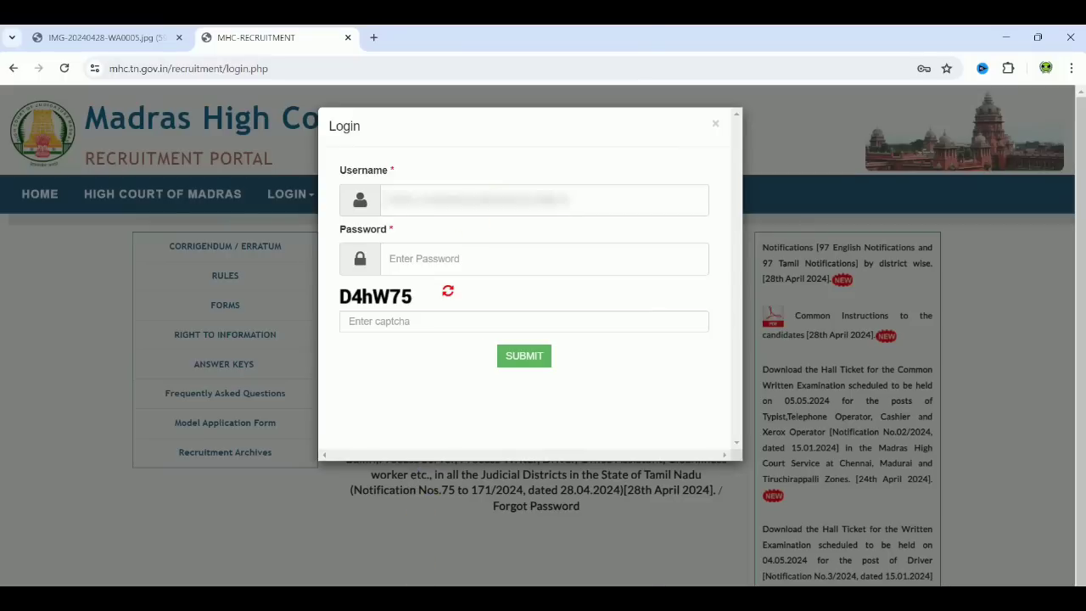
click(407, 599)
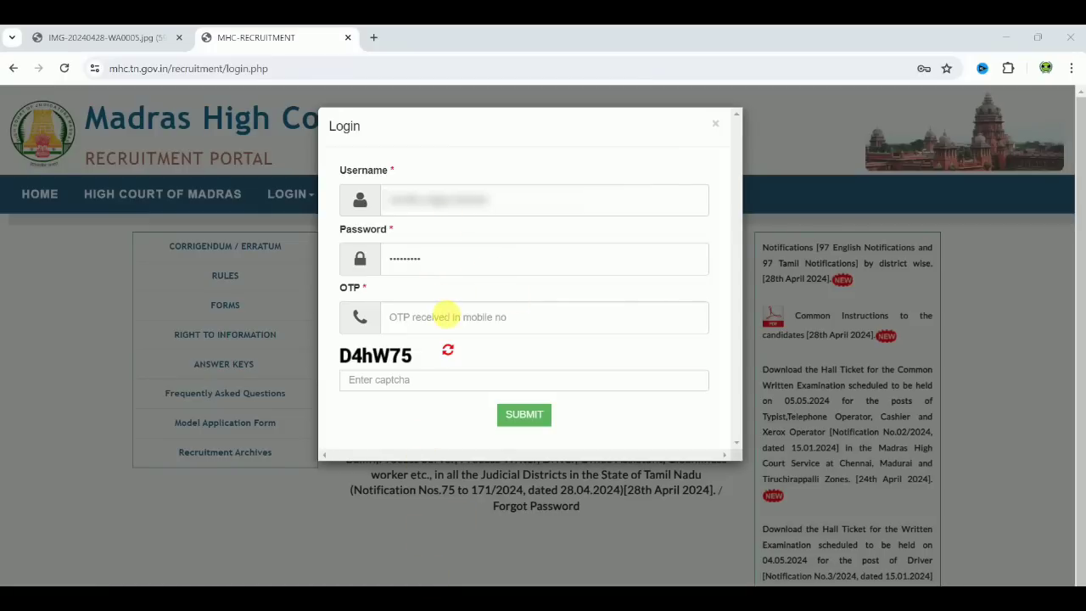
click(445, 317)
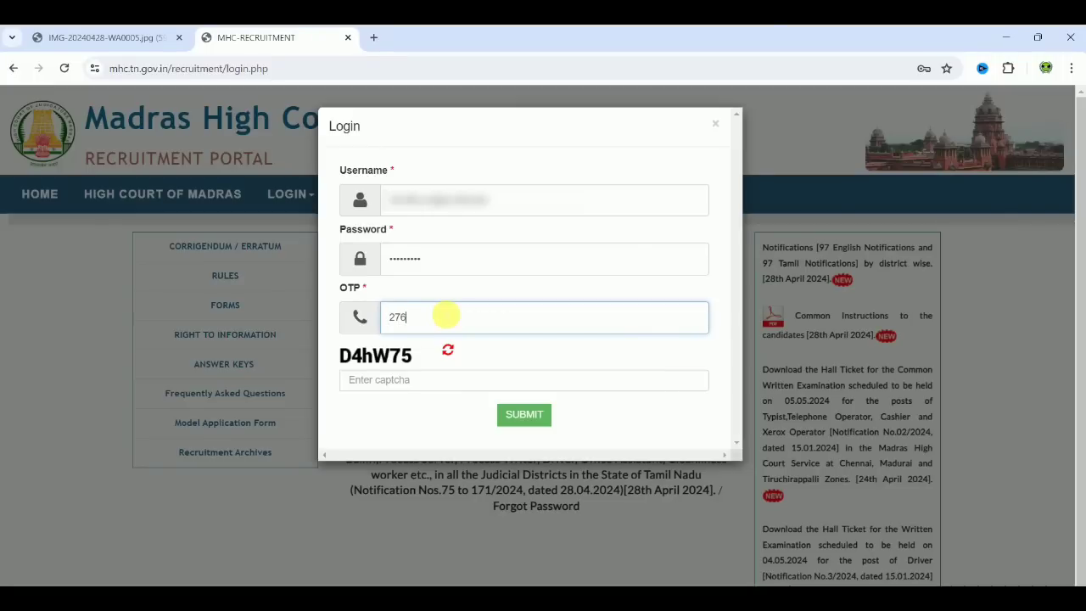
- Enter the displayed captcha code exactly, respecting upper and lower case, and submit the login
click(418, 381)
text(d)
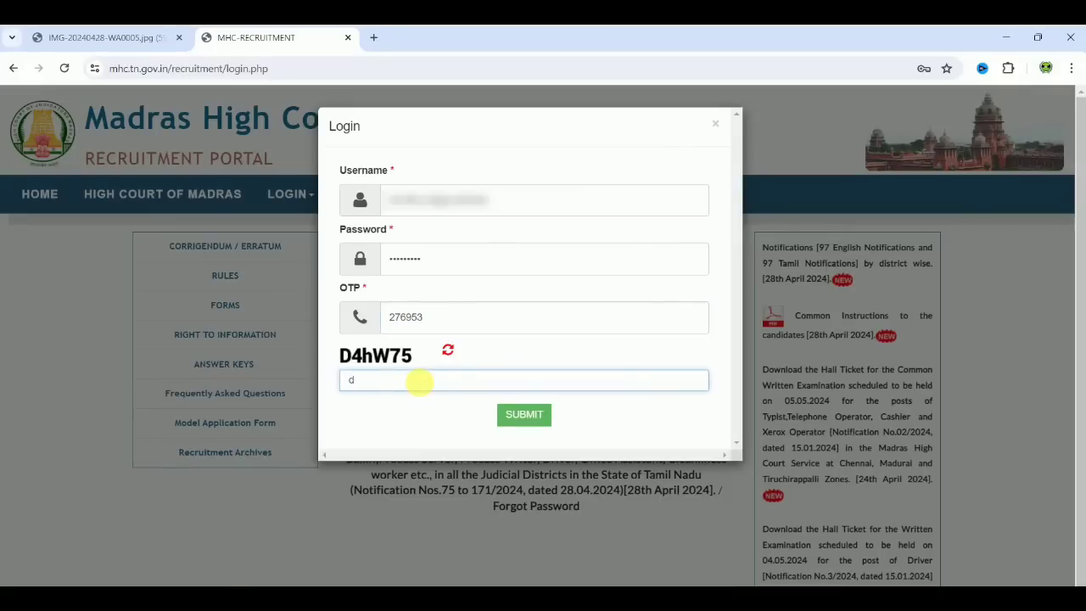
key(BackSpace)
text(D4hW75)
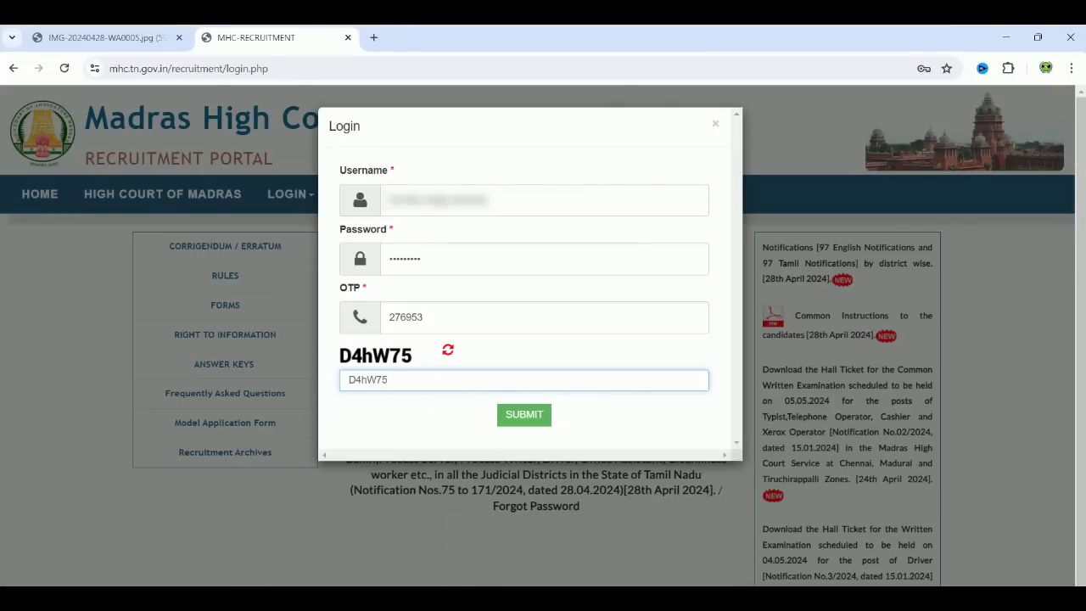
click(527, 417)
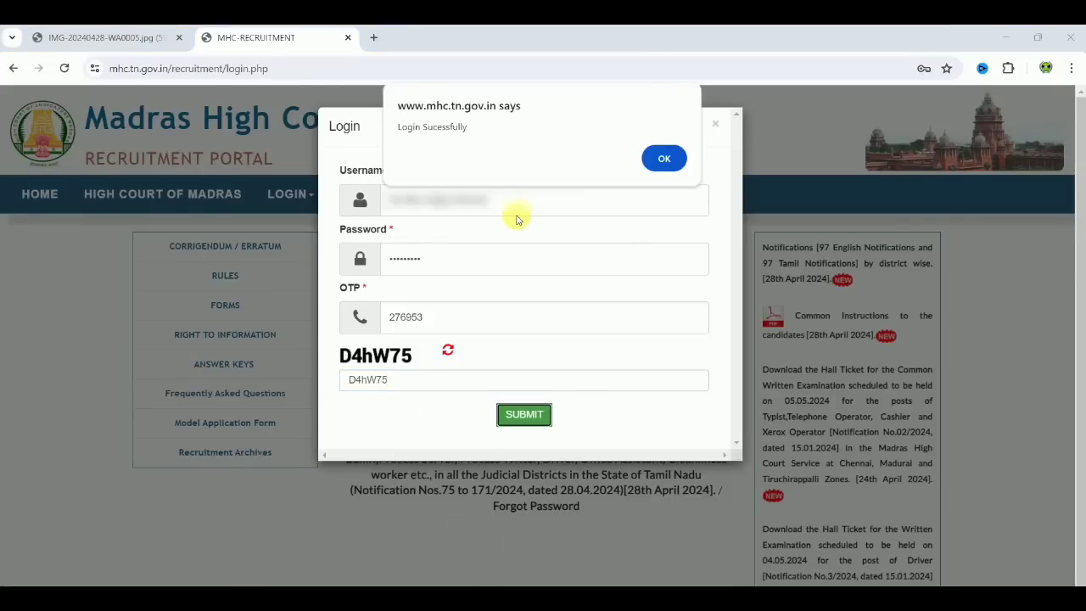
click(668, 161)
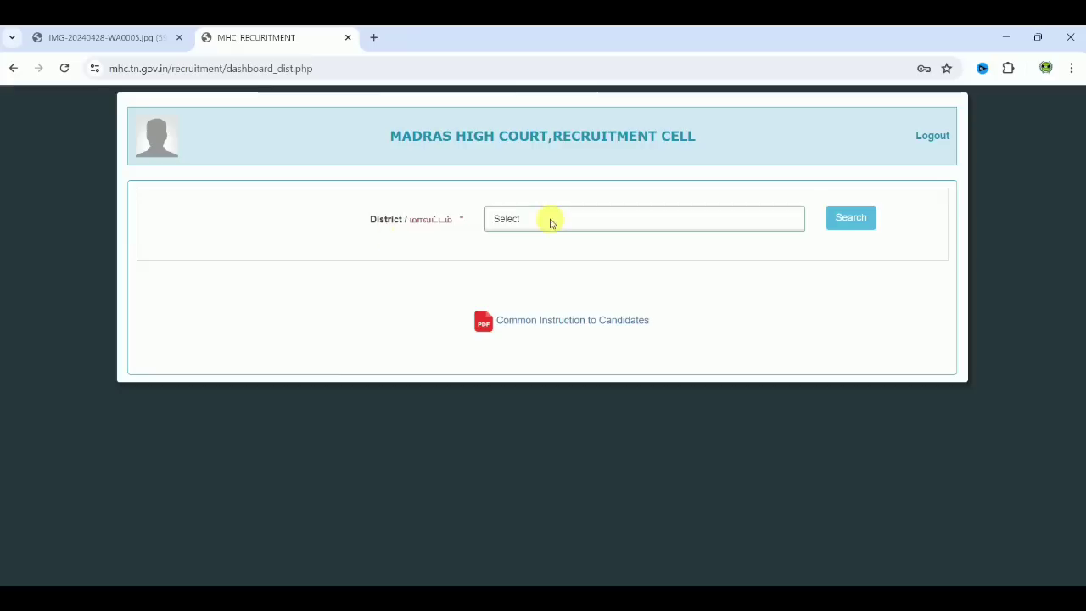
- Search the notifications for the Tiruvannamalai district and start the application for notification 137, Copyist Attender and Office Assistant
click(625, 222)
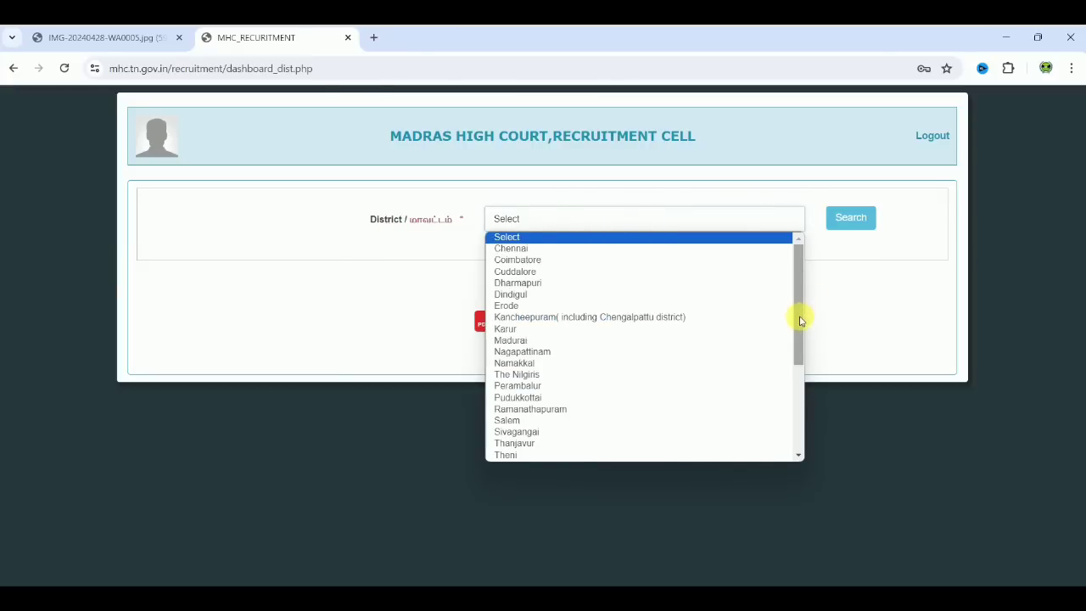
drag(800, 318, 790, 427)
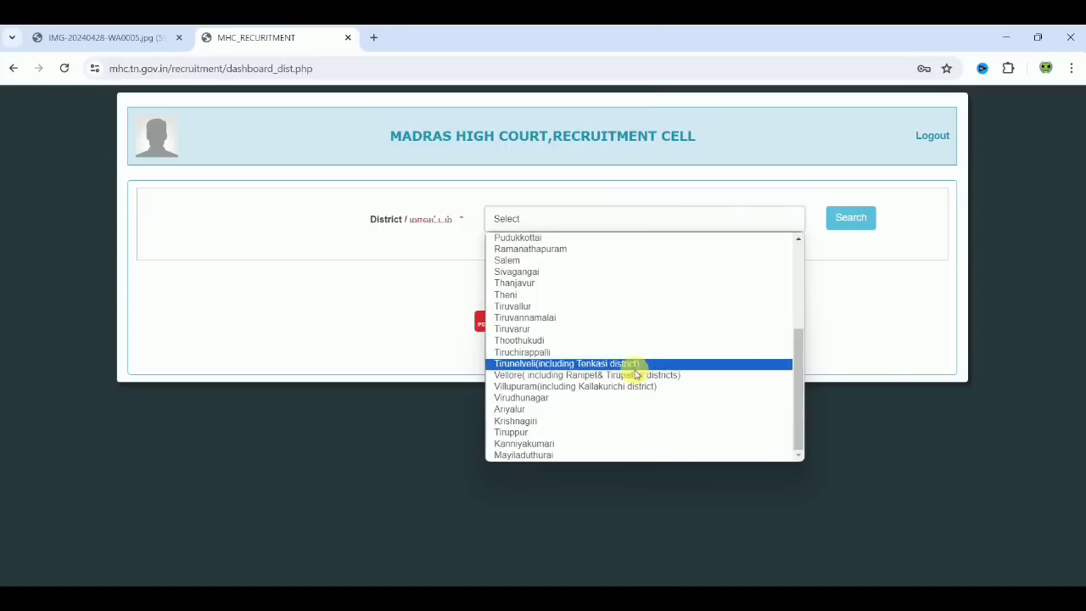
click(587, 319)
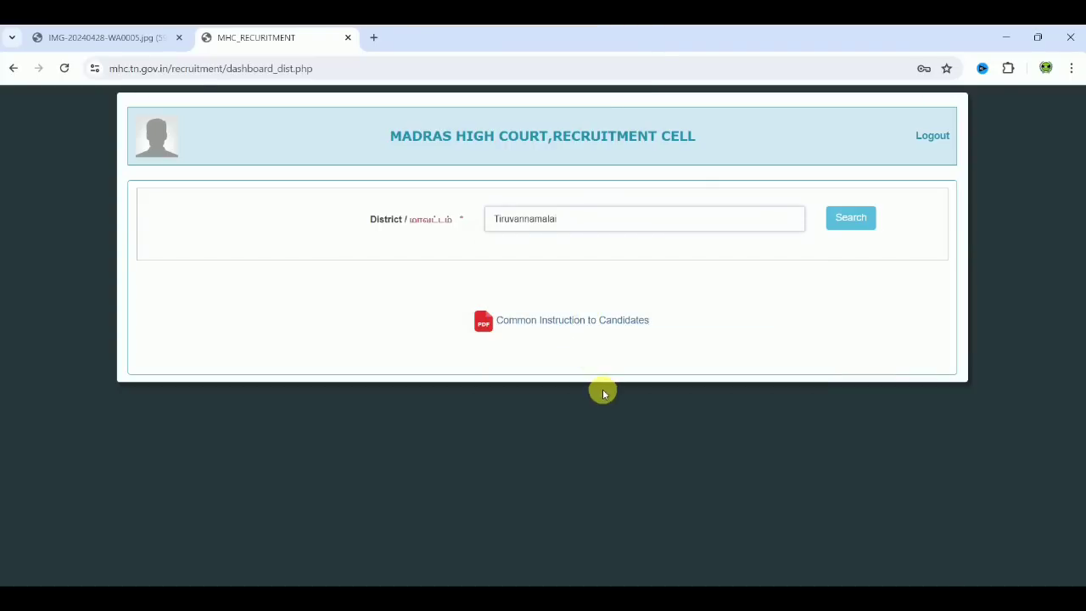
click(865, 219)
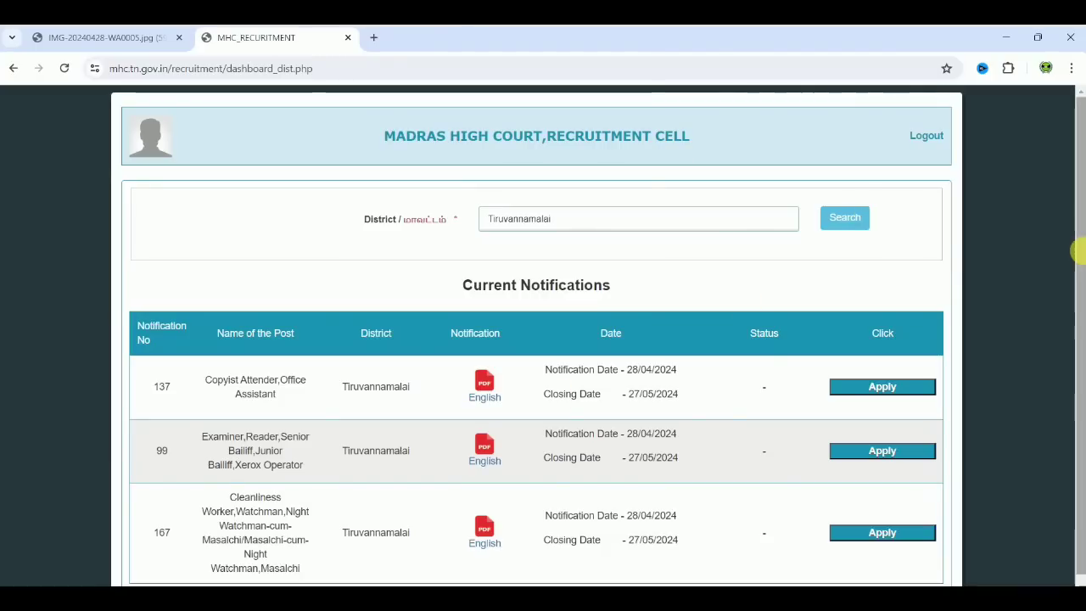
drag(1080, 260, 1080, 354)
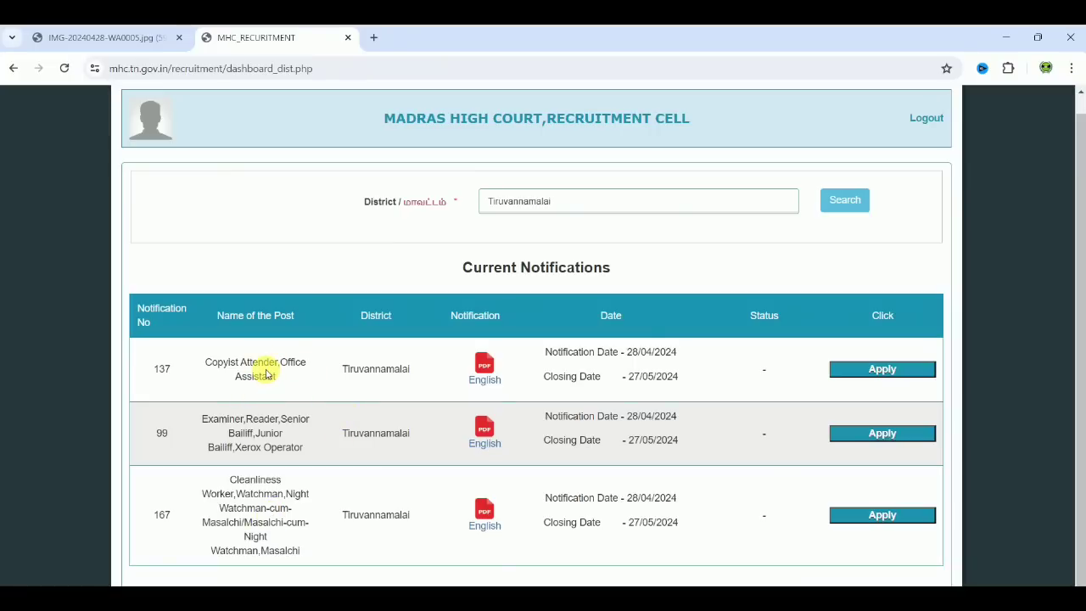
click(882, 369)
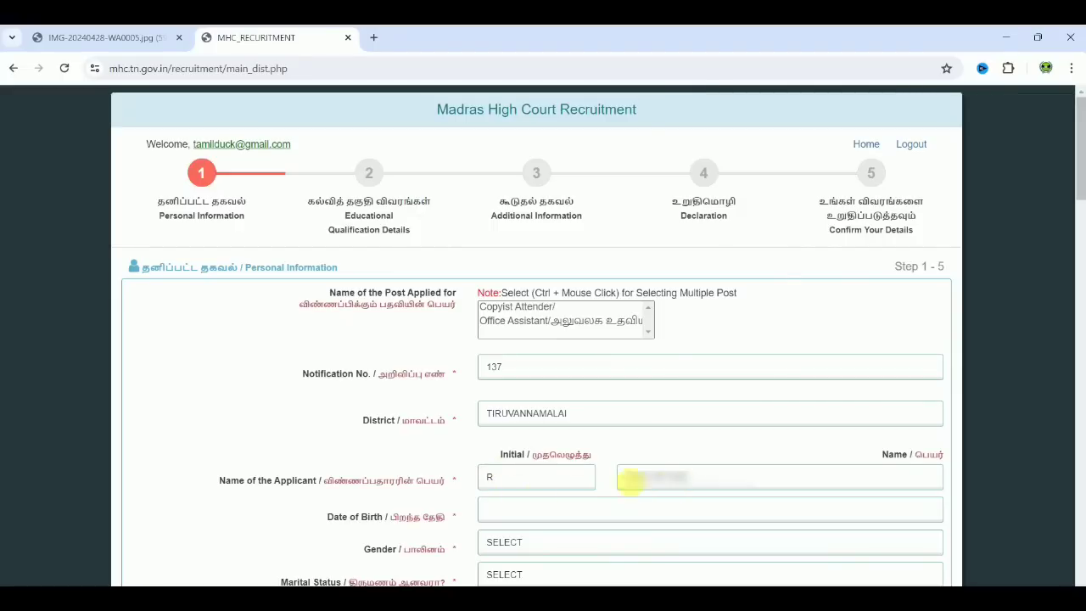
- Set the applicant's date of birth in the personal information section by choosing its year, month and day
scroll(376, 181, down, 5)
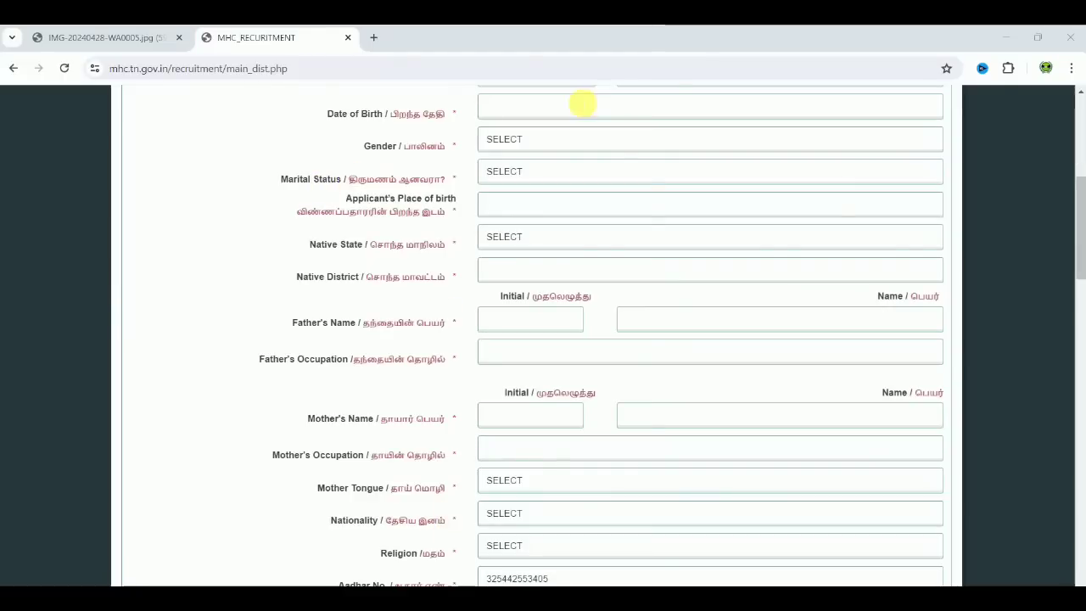
click(576, 102)
click(612, 134)
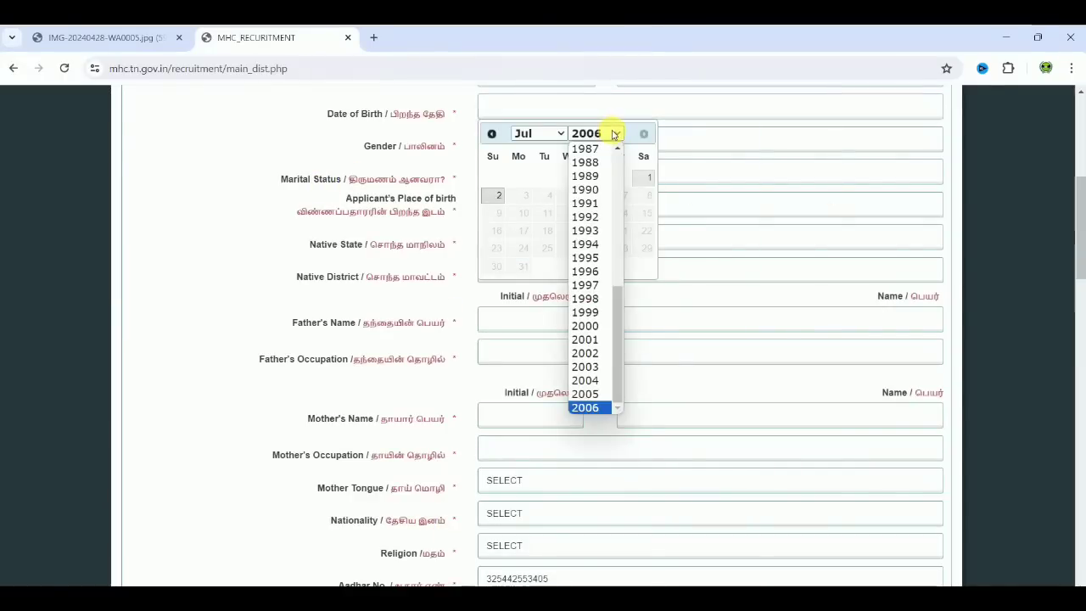
click(599, 299)
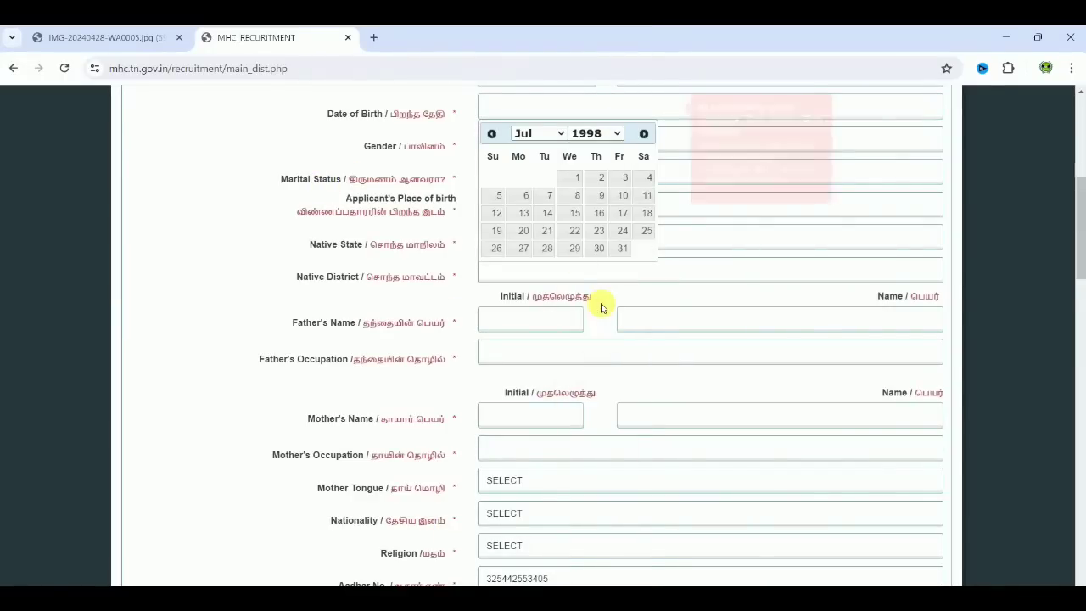
click(536, 135)
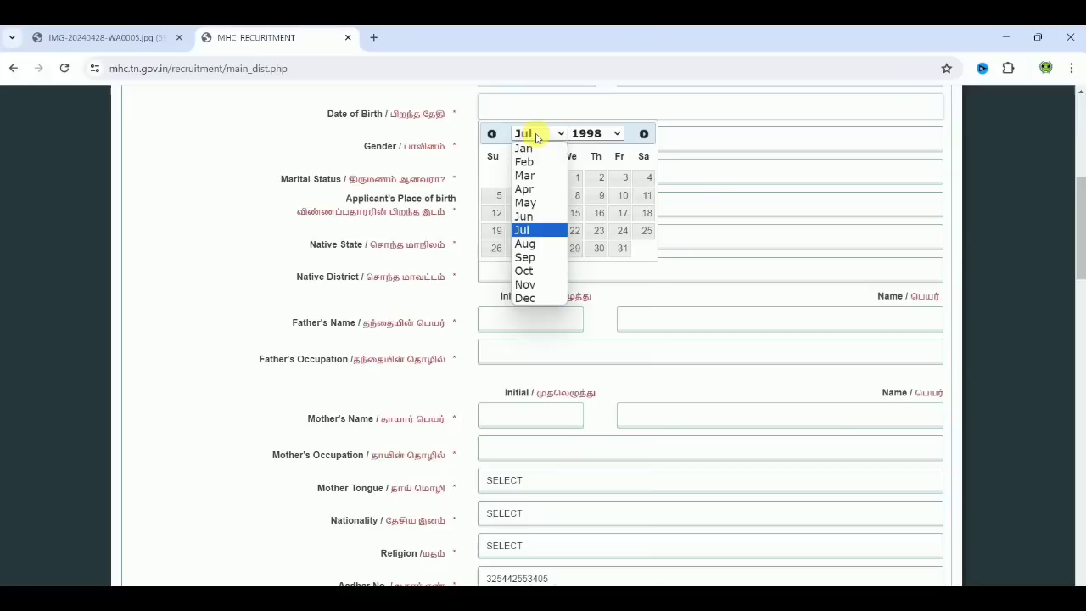
click(532, 189)
click(628, 231)
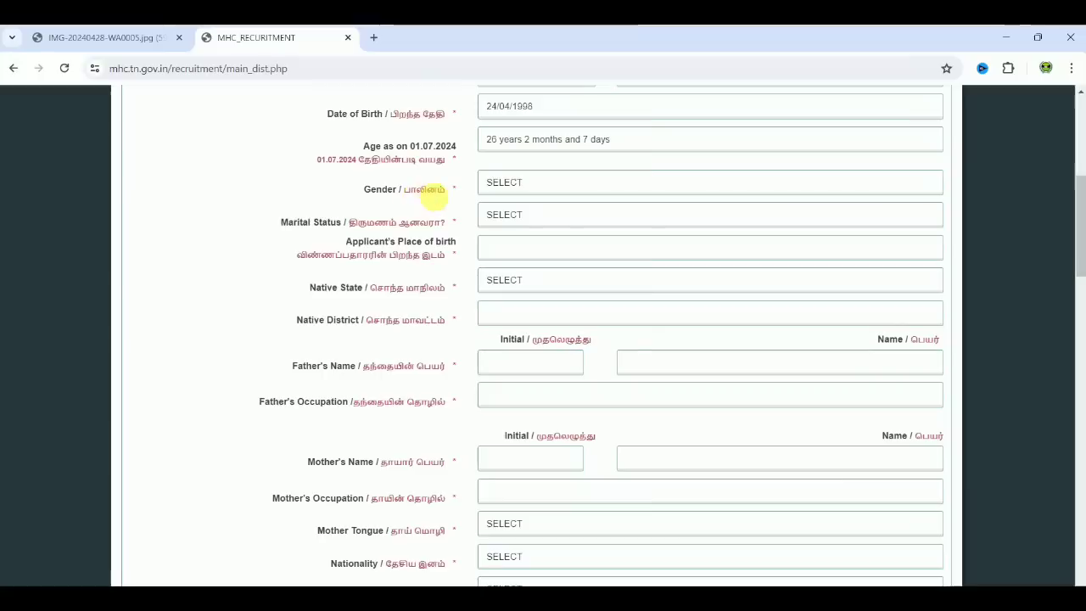
- Set the gender to MALE and the marital status to UNMARRIED, and fill in the applicant's place of birth
click(504, 183)
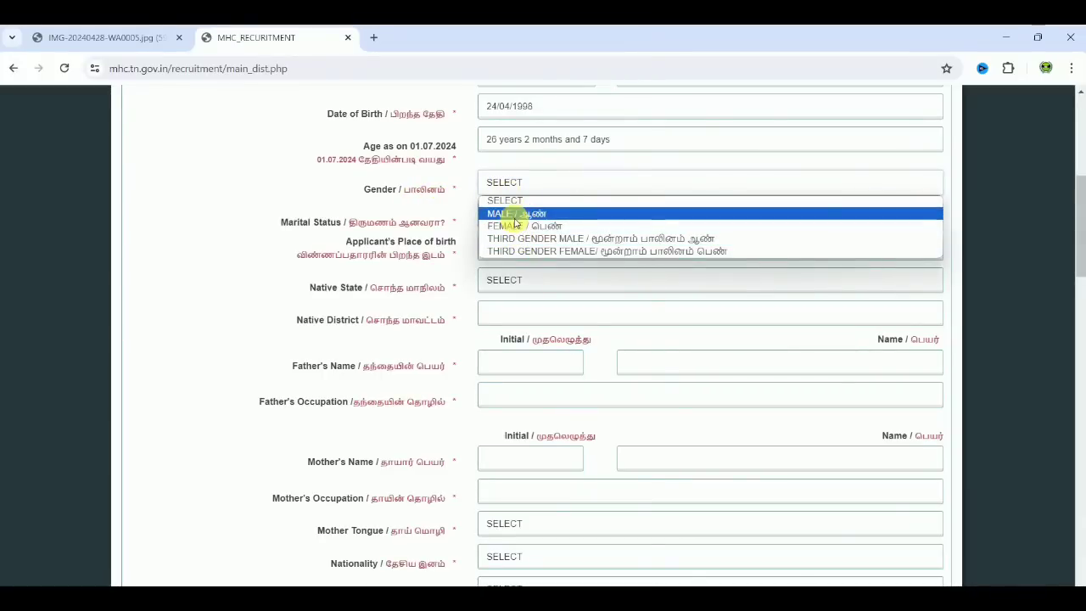
click(516, 214)
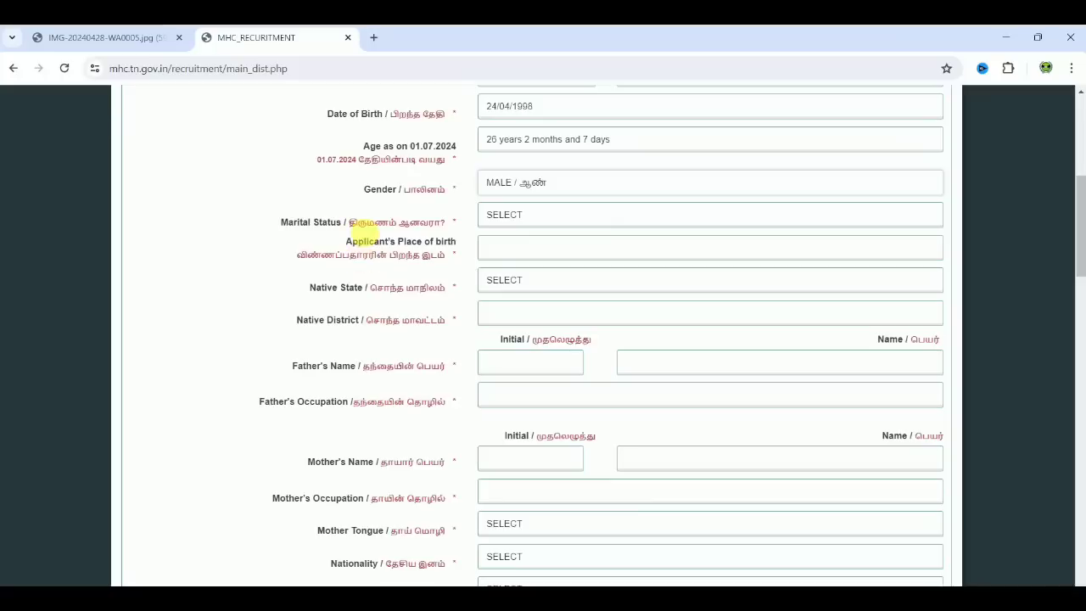
click(533, 220)
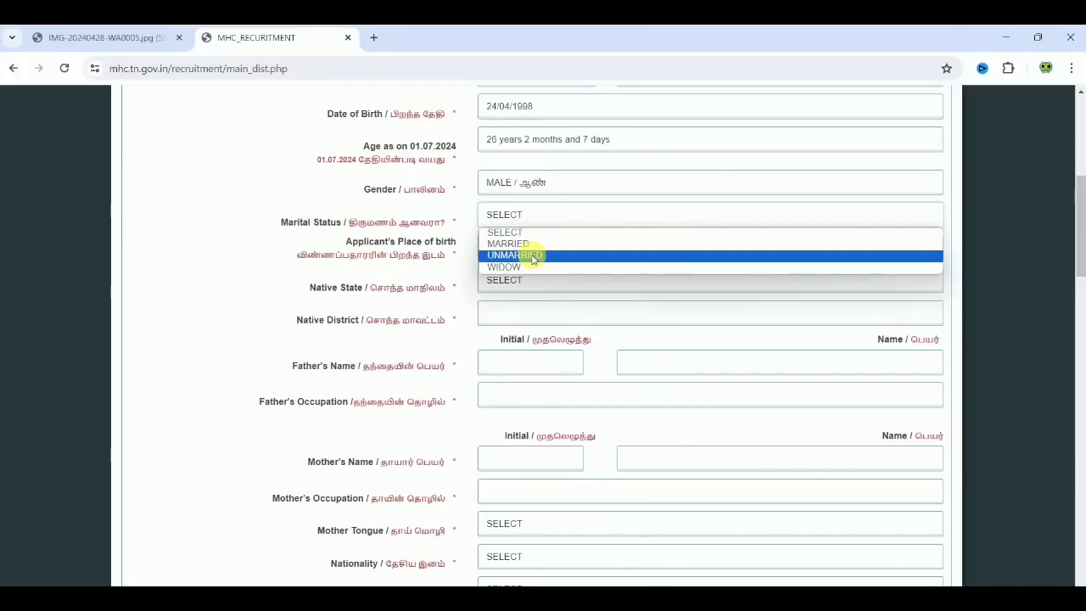
click(532, 257)
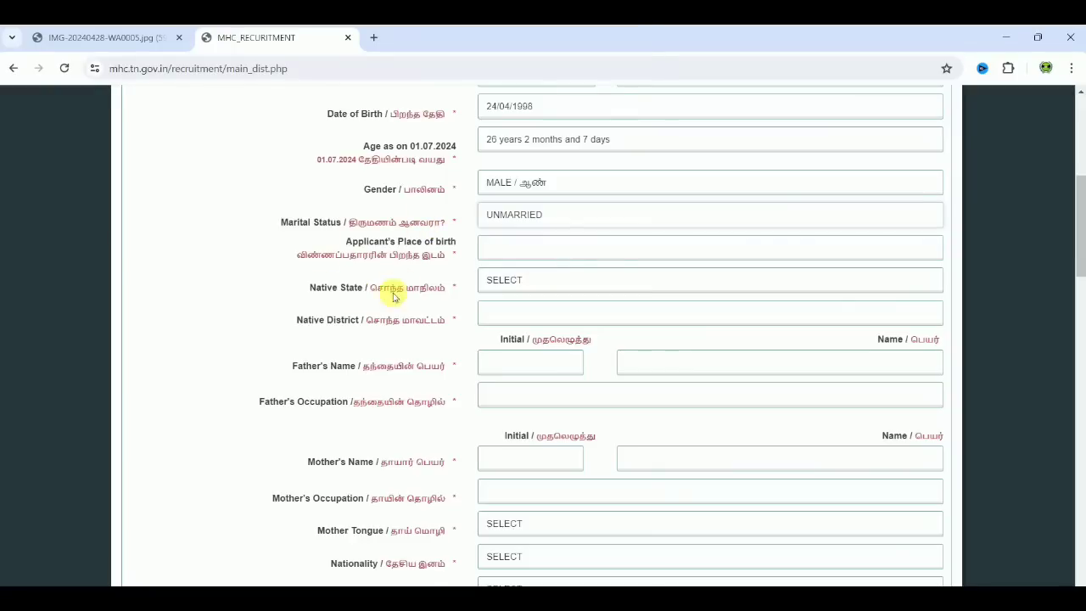
click(497, 252)
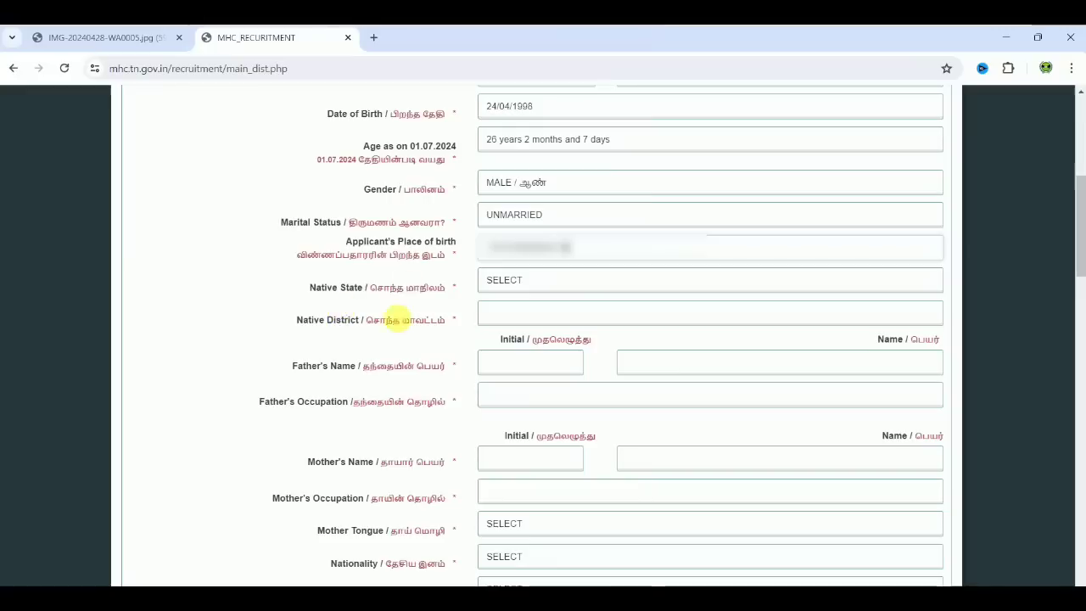
- Set the native state to TAMIL NADU and the native district to TIRUVANNAMALAI
click(509, 284)
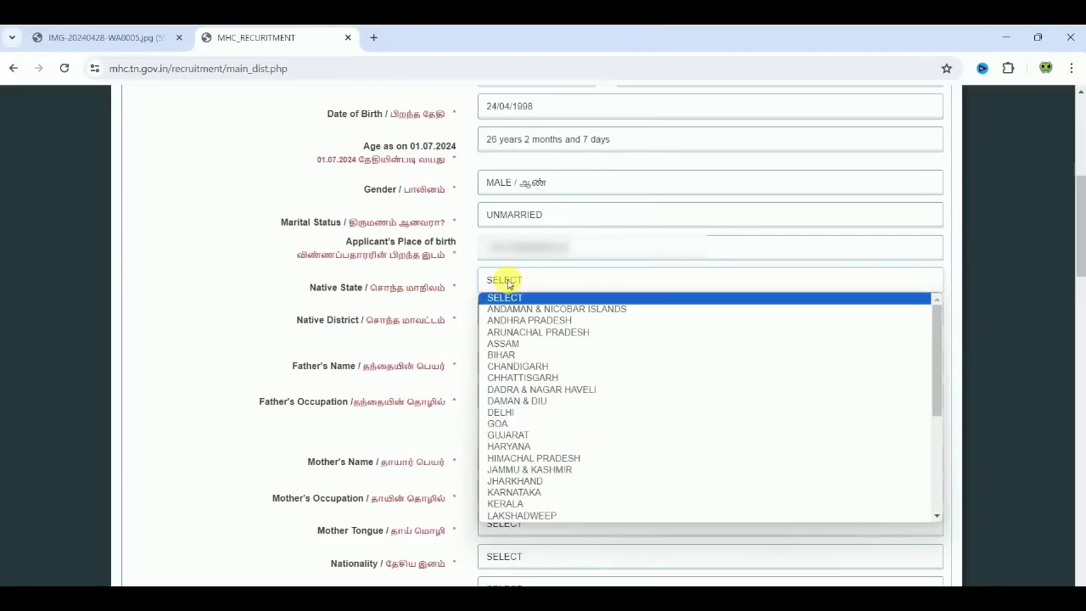
key(t)
key(Return)
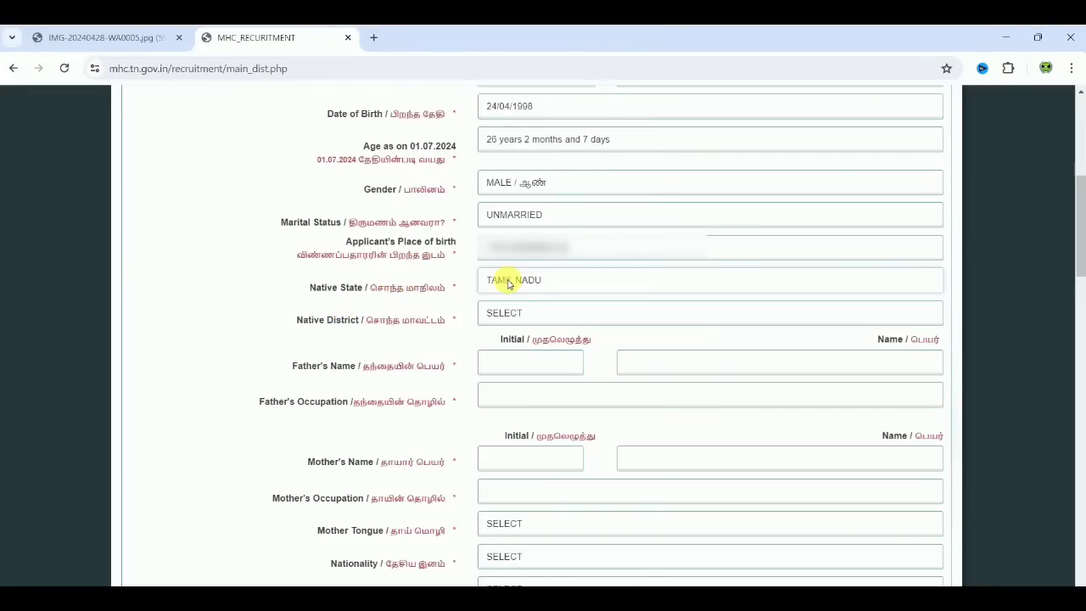
click(533, 315)
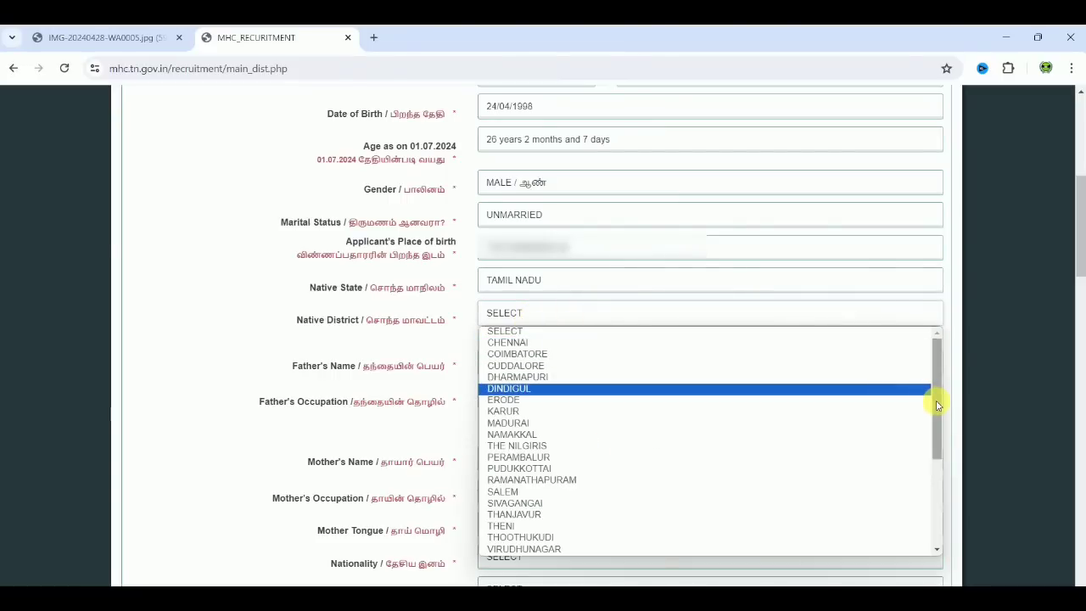
drag(937, 405, 950, 517)
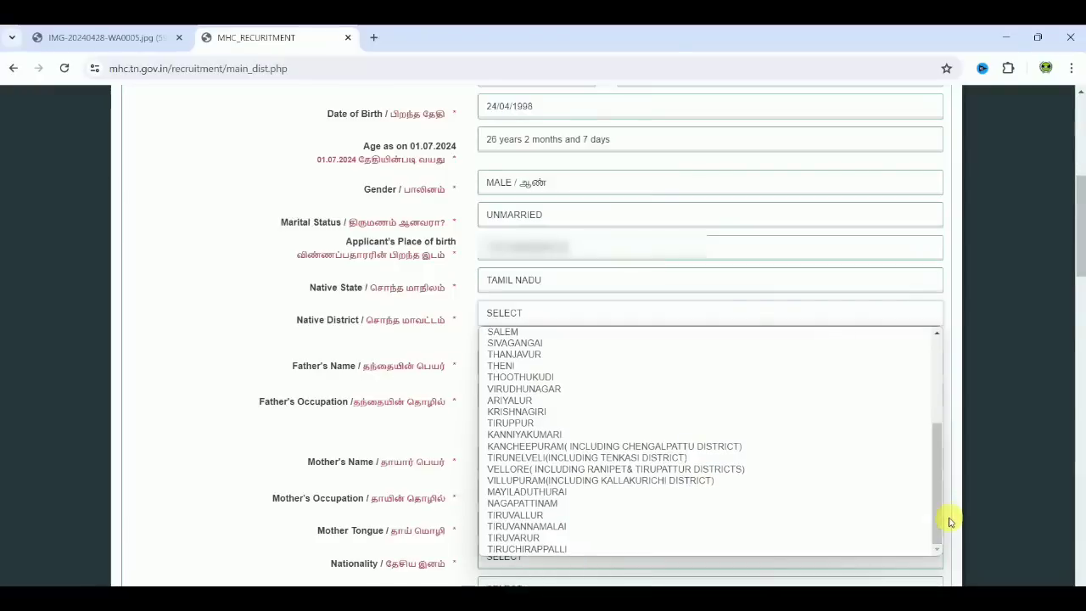
click(574, 527)
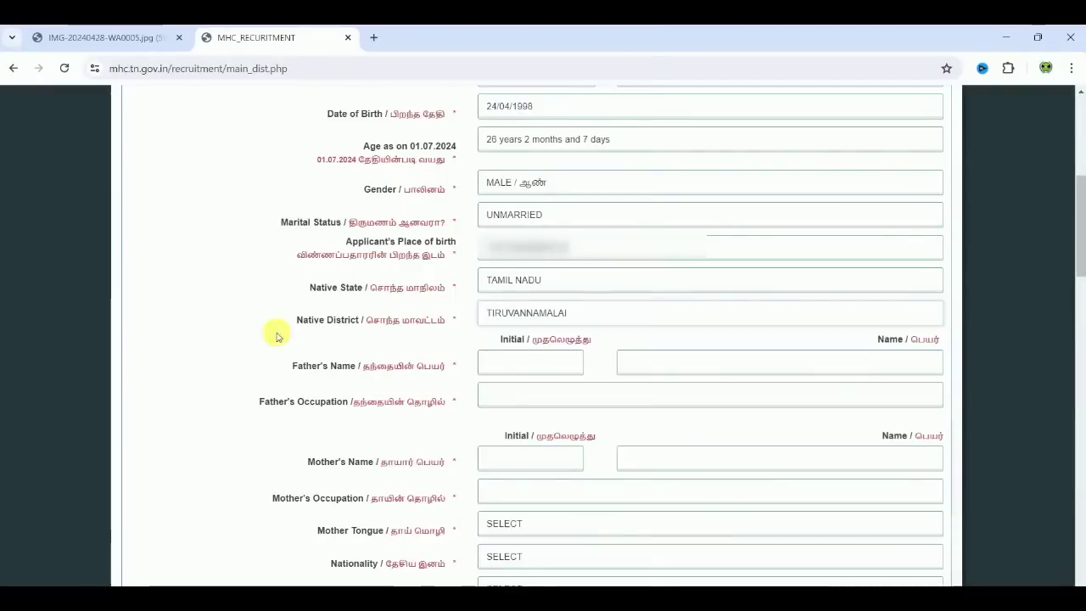
- Fill in the father's initial and name, and enter FARMER as the father's occupation
click(520, 363)
text(R)
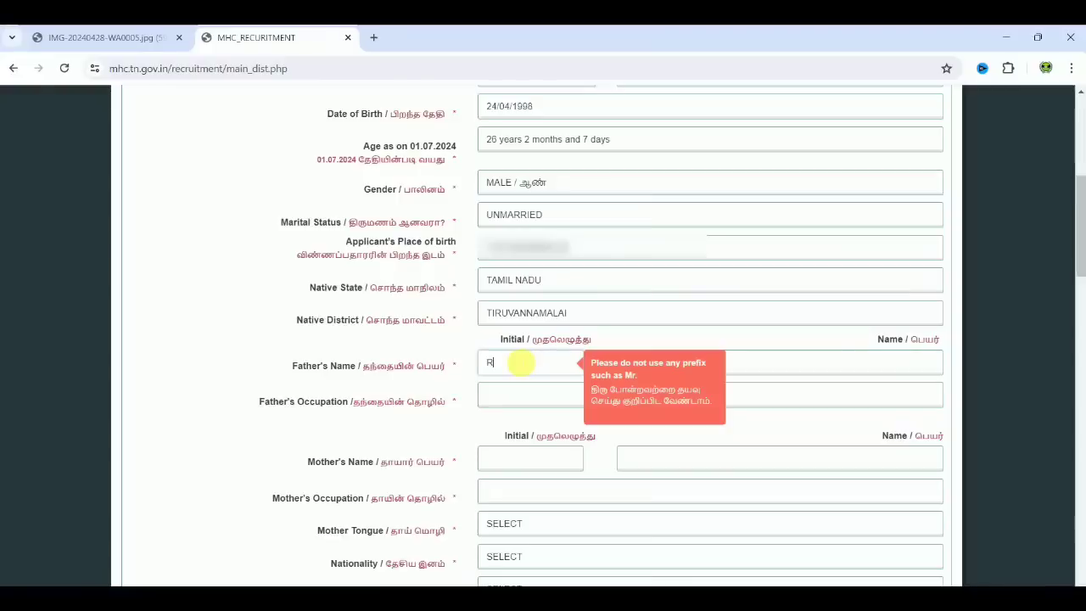
click(751, 363)
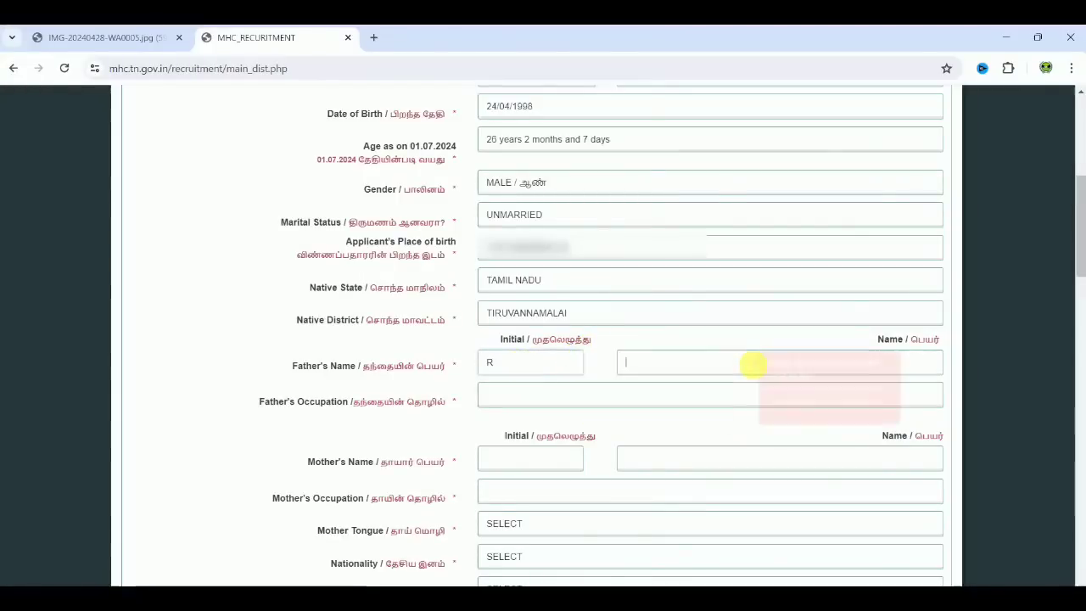
text(****)
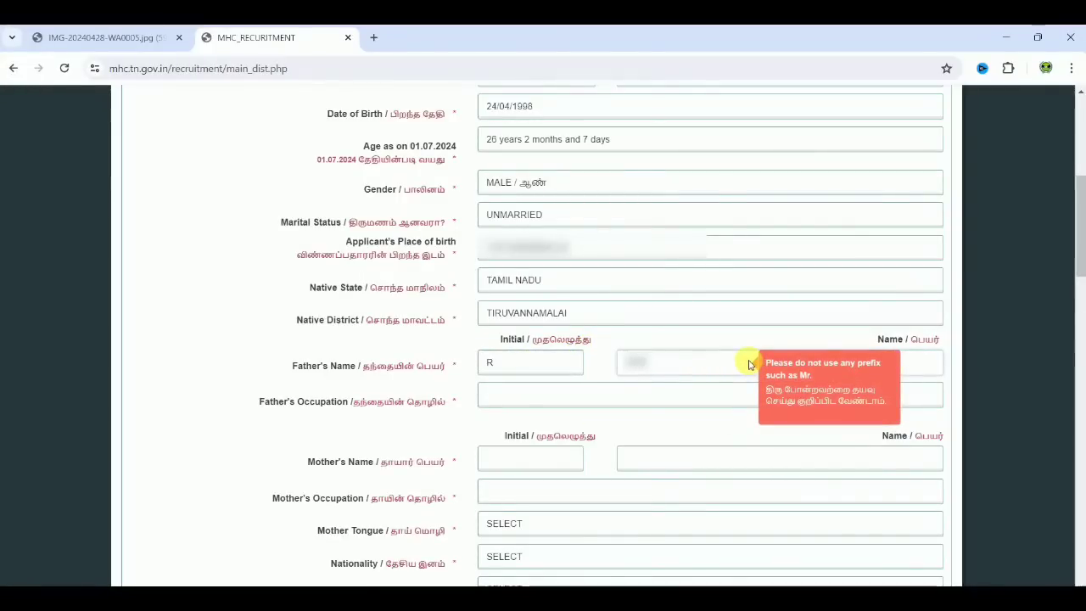
click(528, 405)
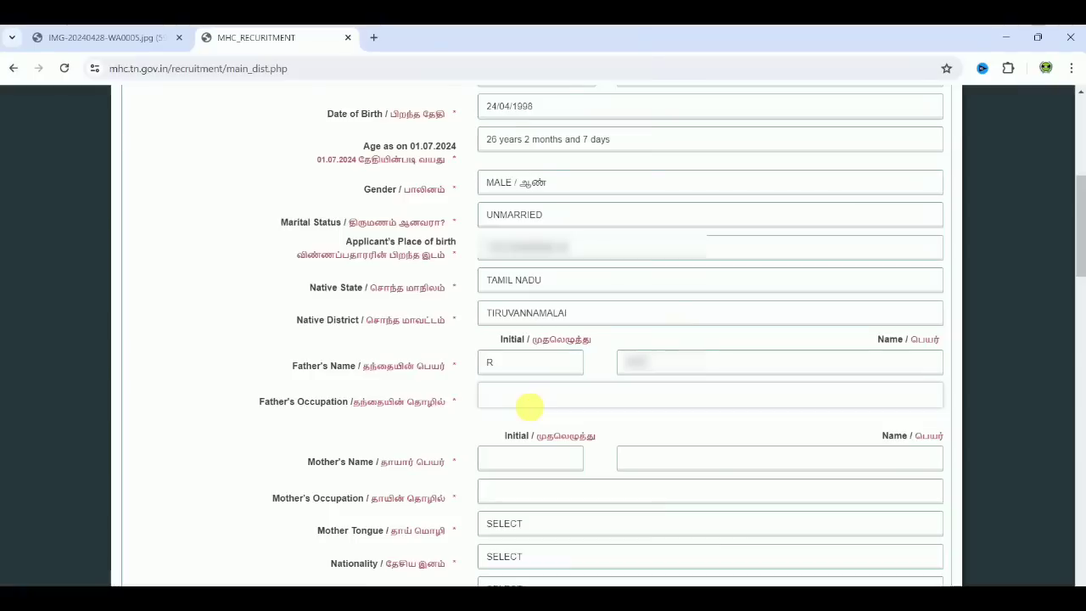
text(FARMER)
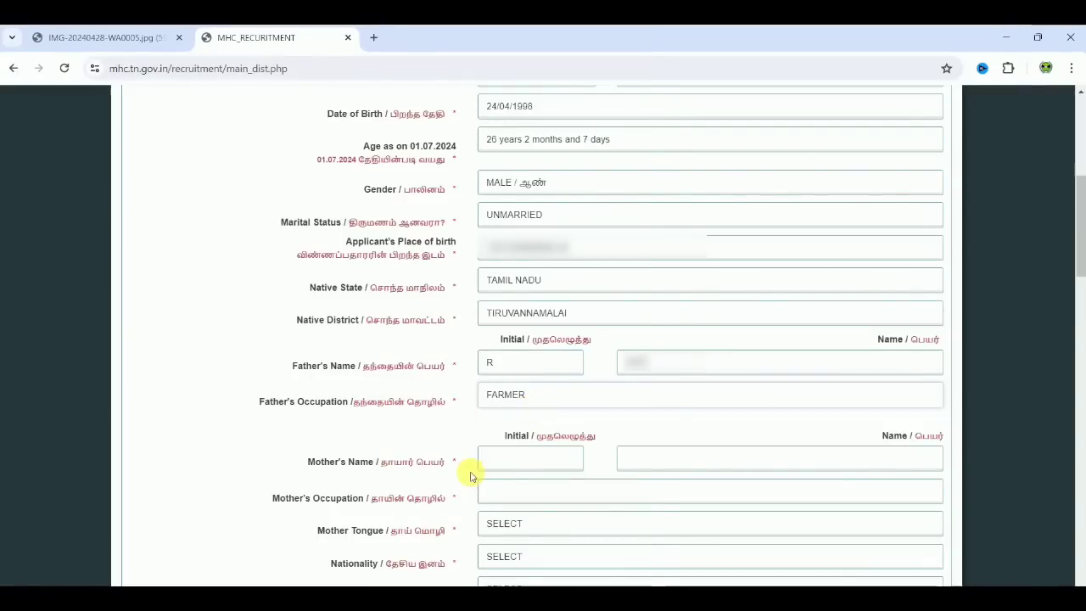
- Fill in the mother's initial and name, and enter HOUSE WIFE as the mother's occupation
click(511, 458)
text(R)
click(779, 461)
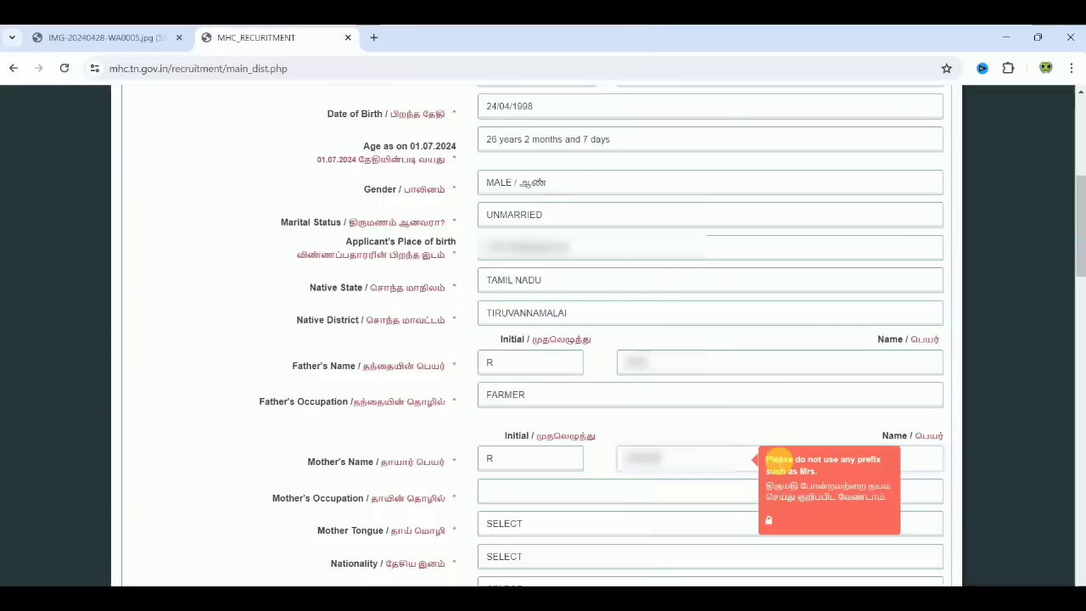
click(564, 501)
text(HOUSE WIFE)
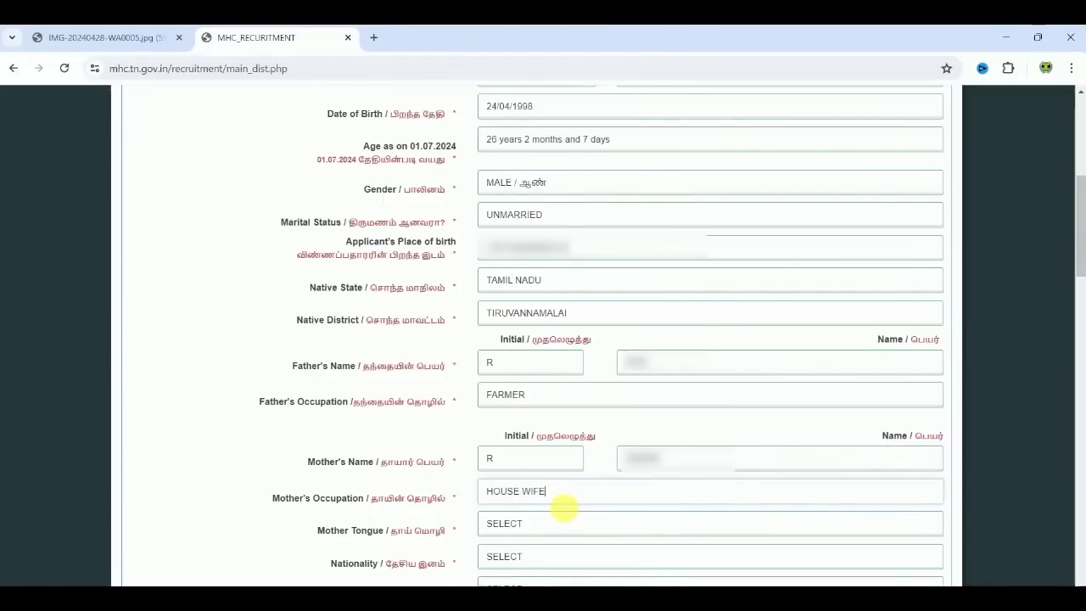
- Set the applicant's mother tongue to TAMIL
click(552, 521)
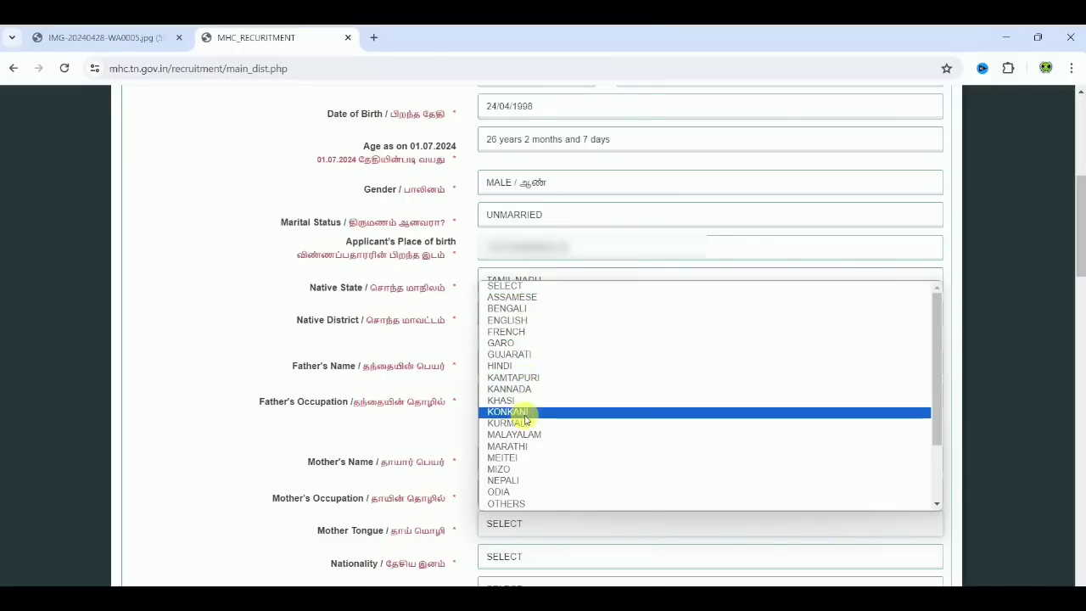
scroll(936, 491, down, 3)
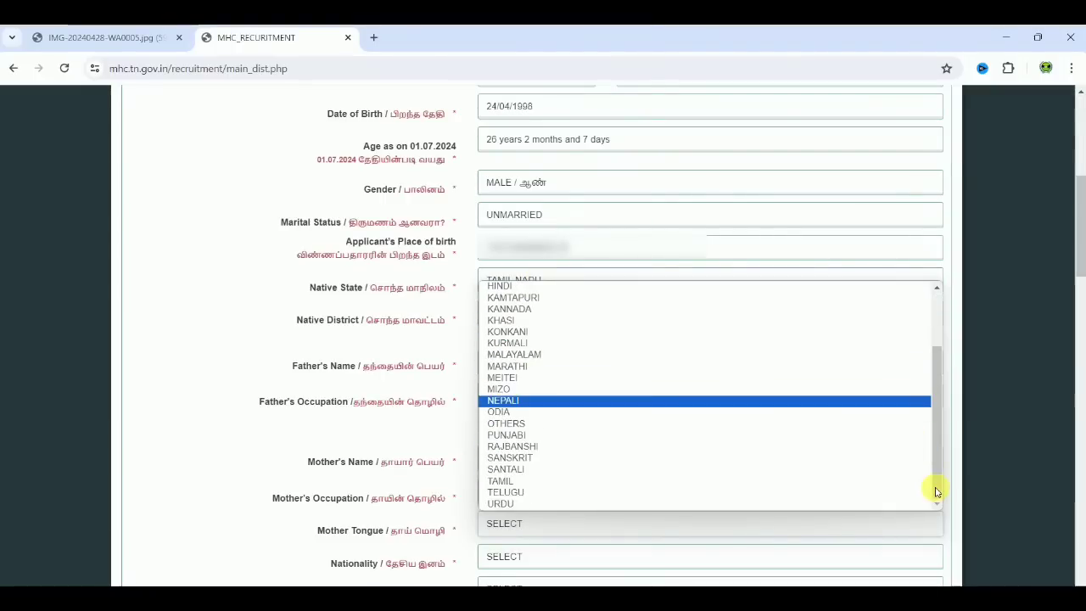
click(637, 481)
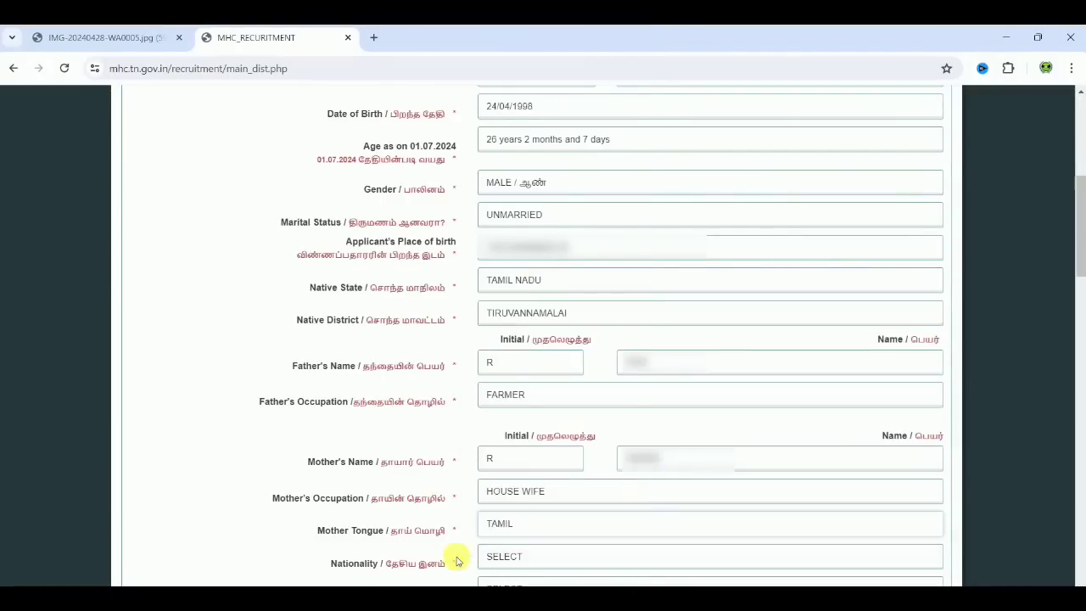
- Set the nationality to INDIAN and the religion to HINDU
scroll(543, 339, down, 5)
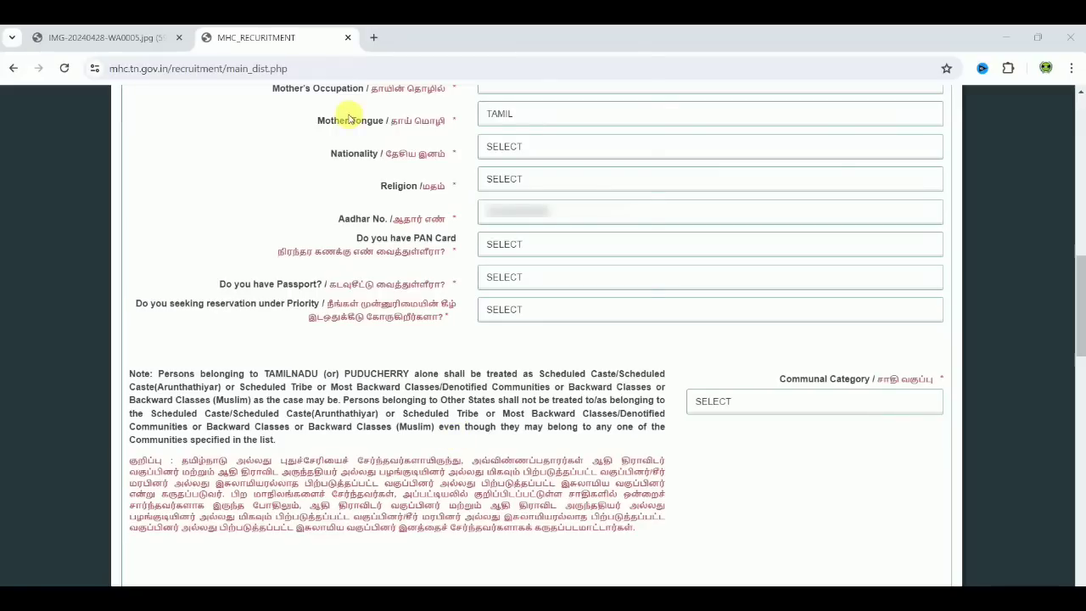
click(503, 147)
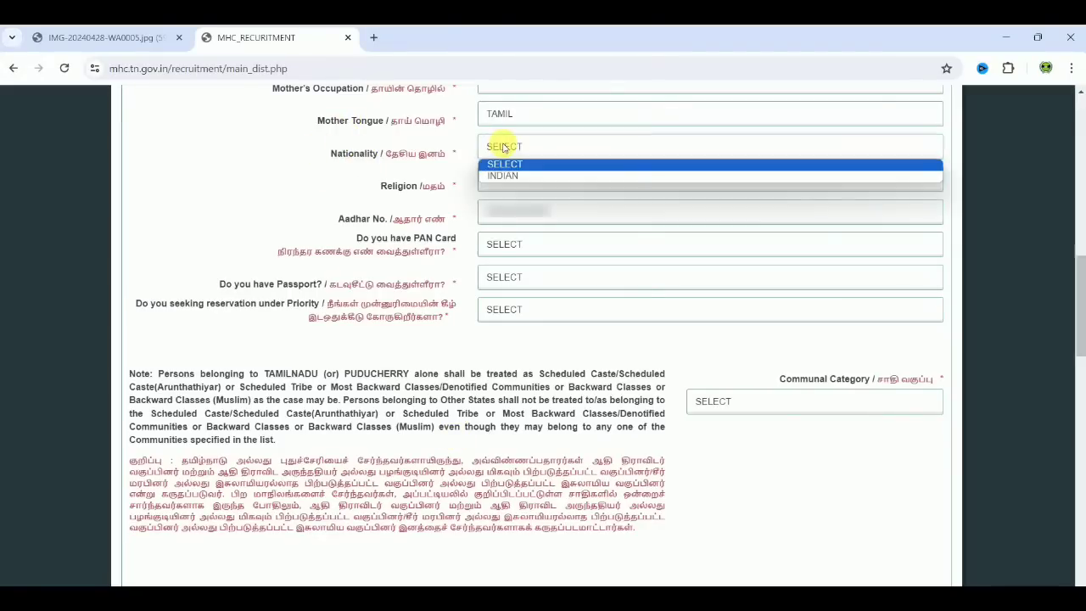
click(518, 178)
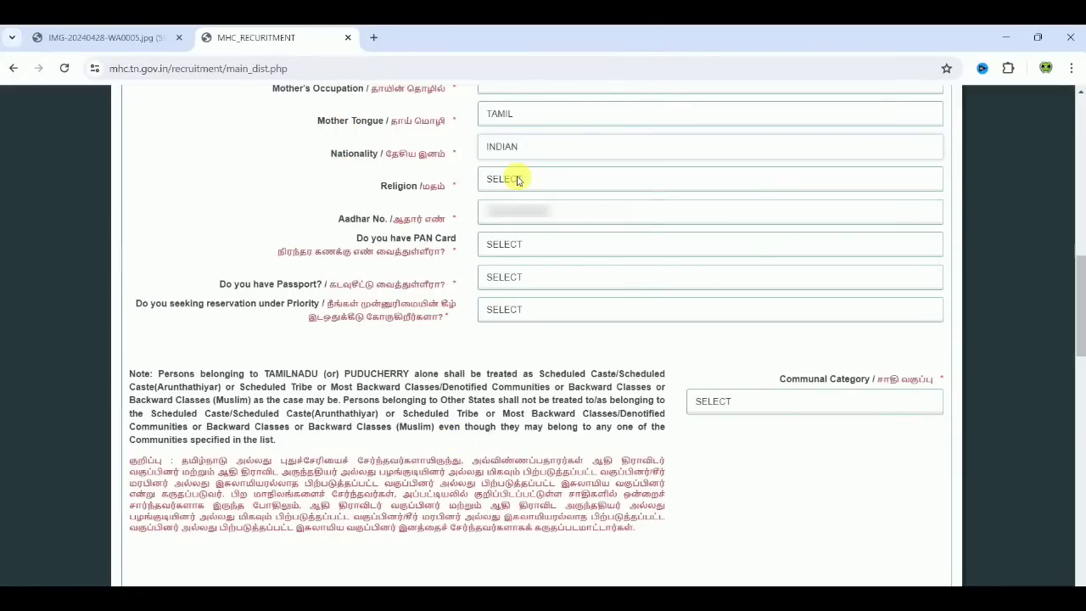
click(514, 181)
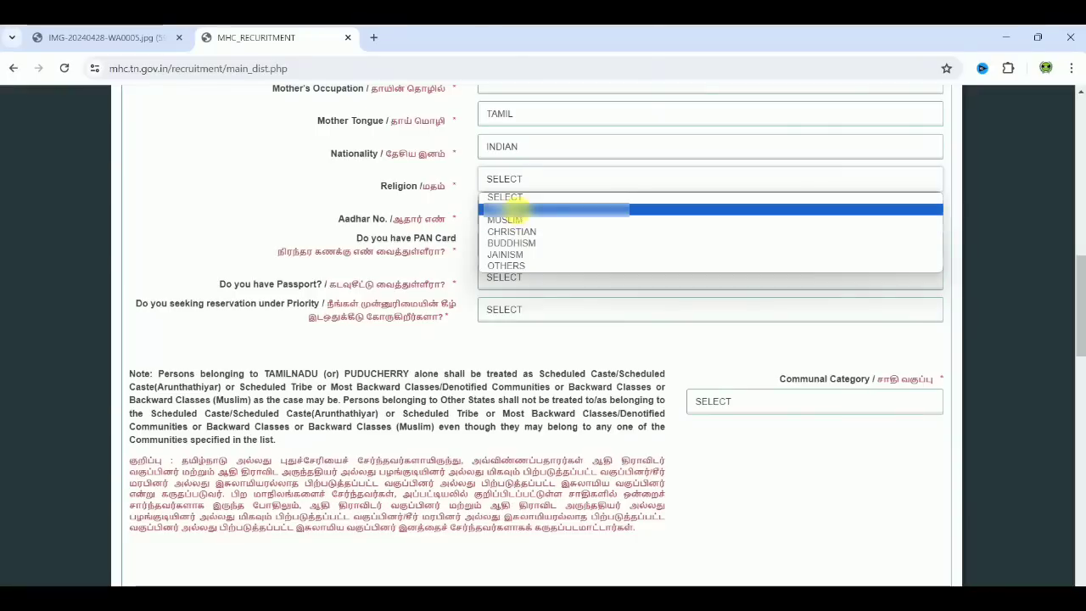
click(519, 209)
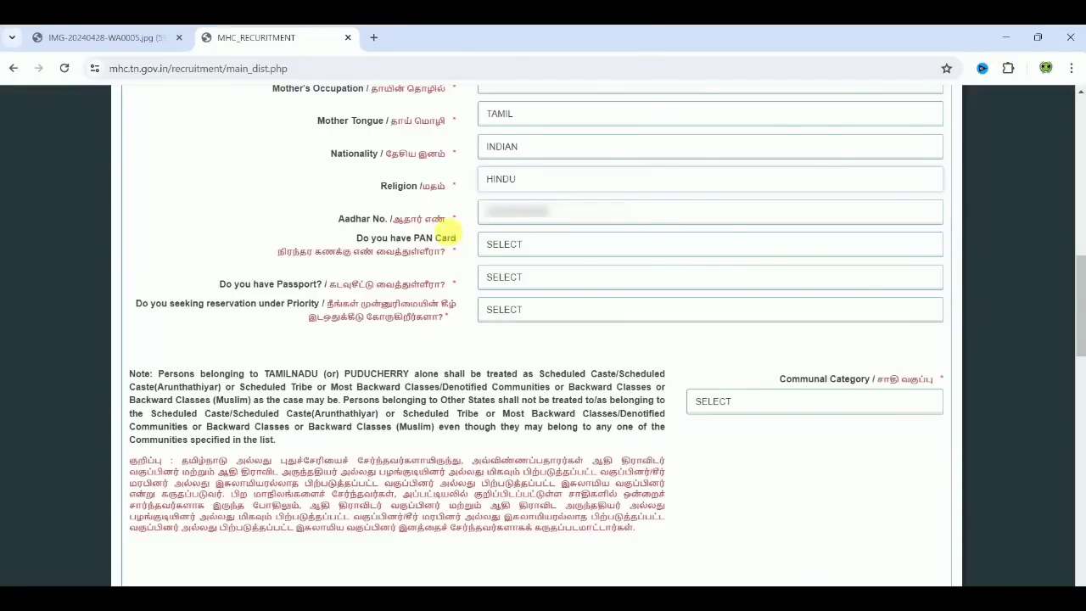
- Try YES for the question about having a PAN card, and change the answer to NO
click(496, 247)
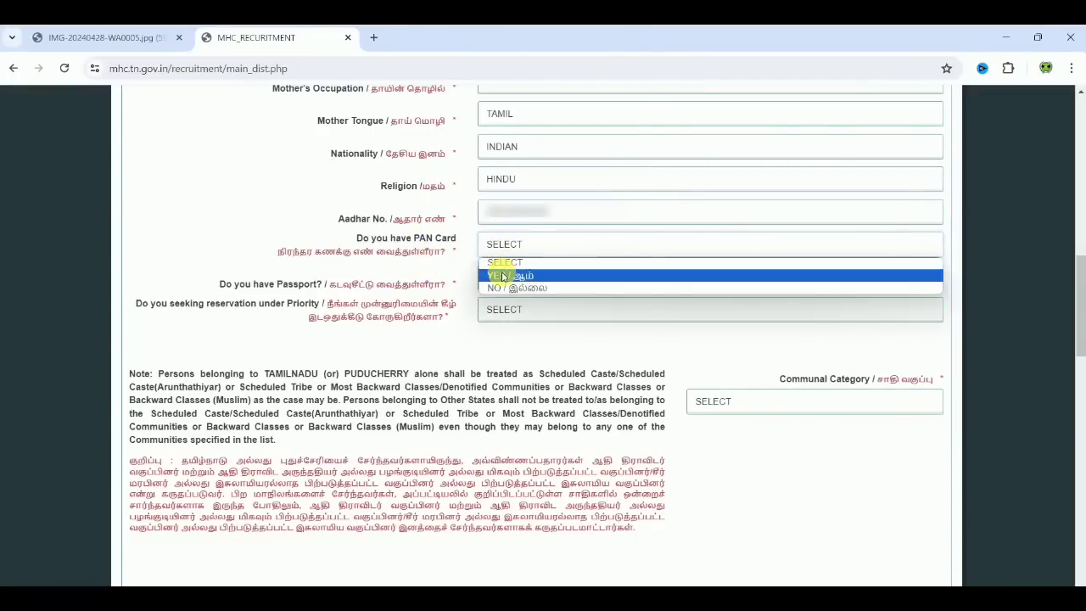
click(502, 276)
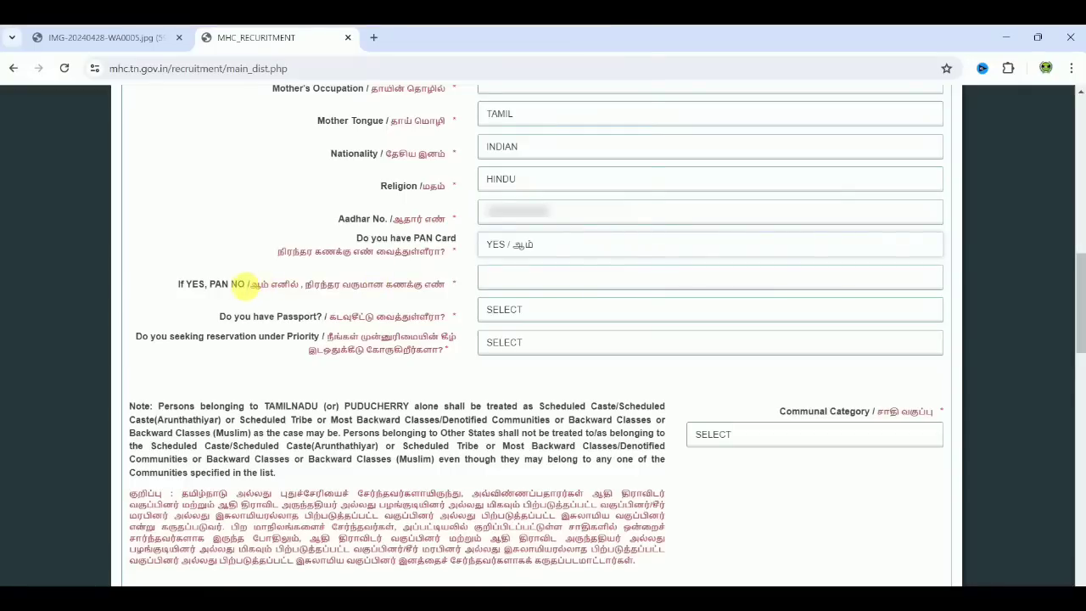
click(533, 244)
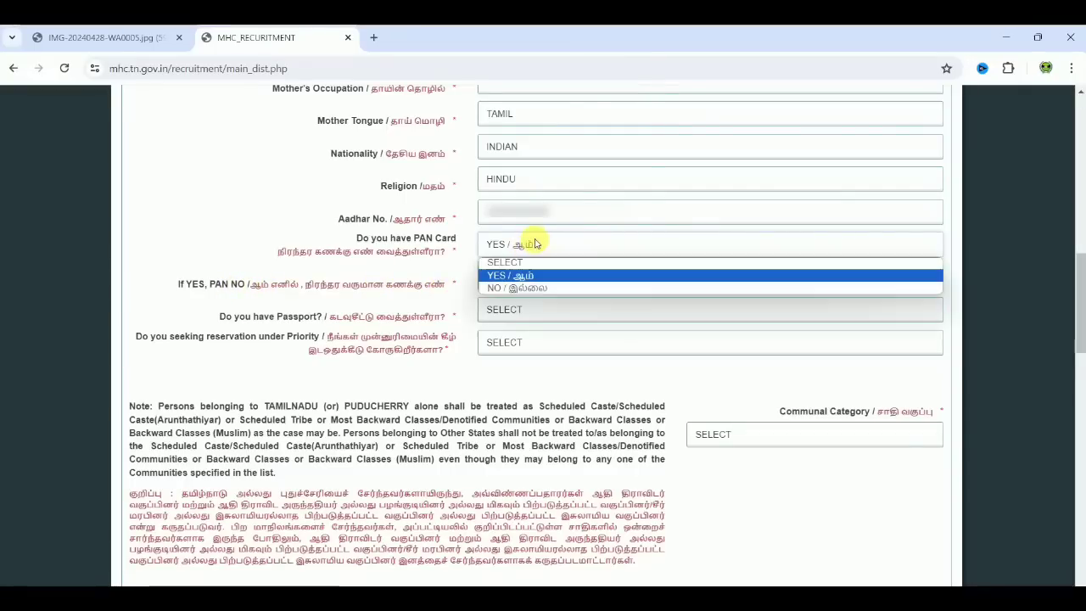
click(527, 288)
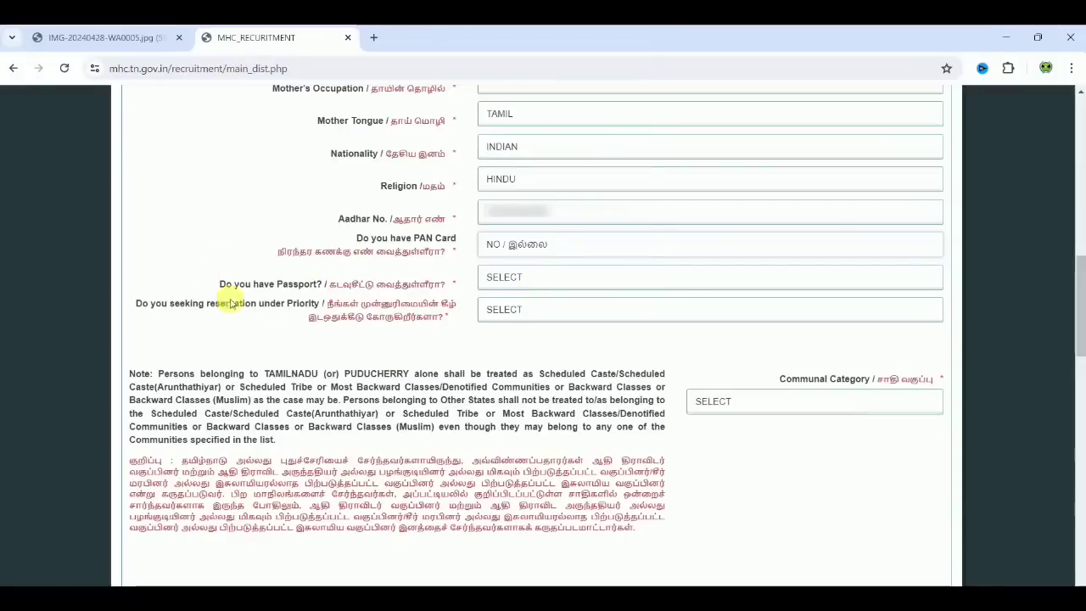
- Try YES for the passport question to see its detail fields, and change the answer to NO
click(497, 280)
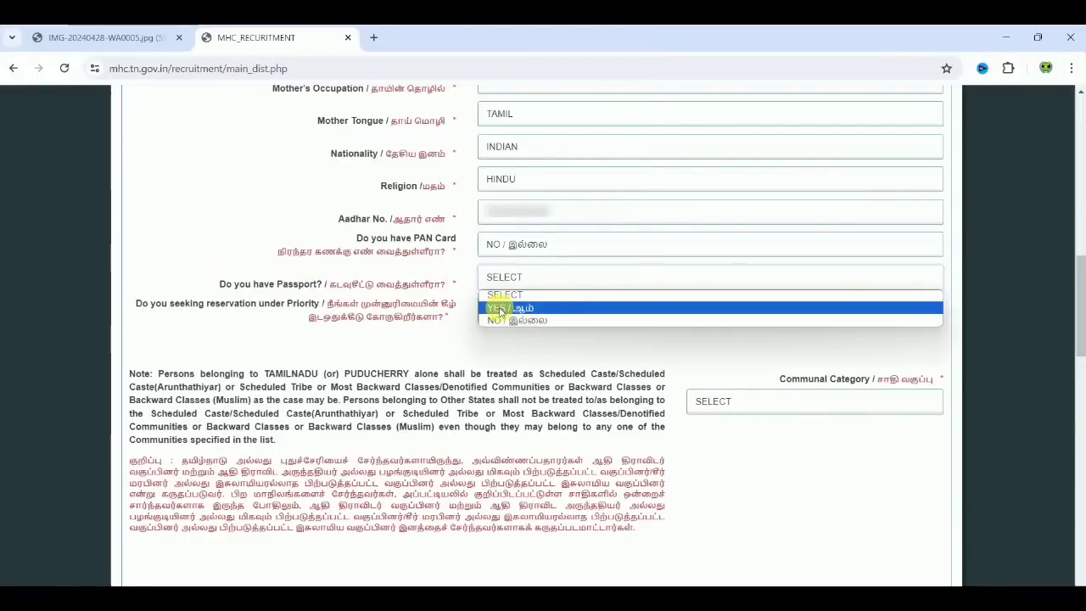
click(499, 308)
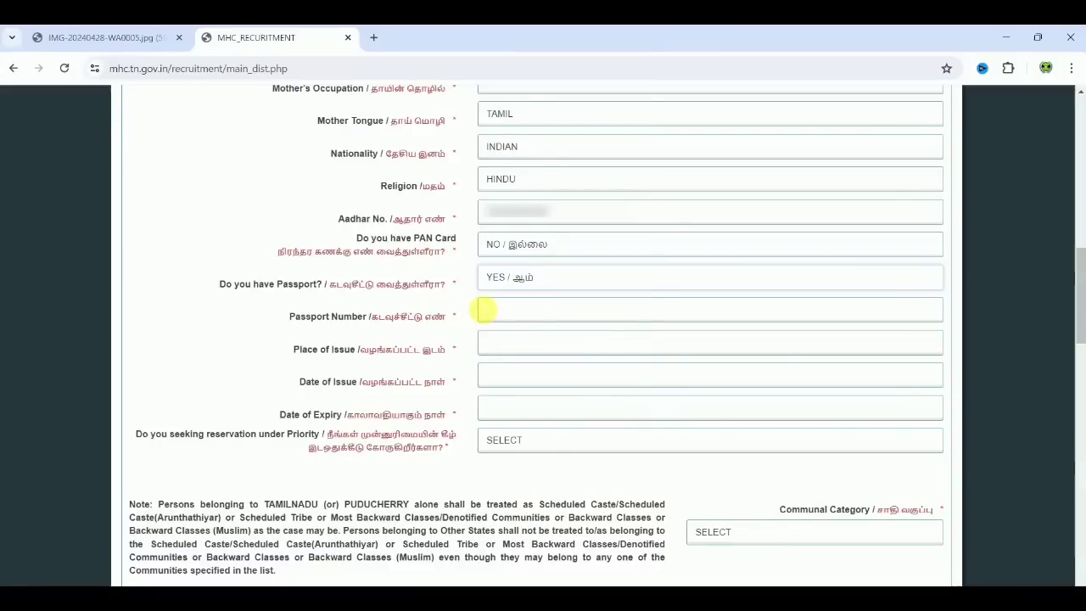
click(536, 275)
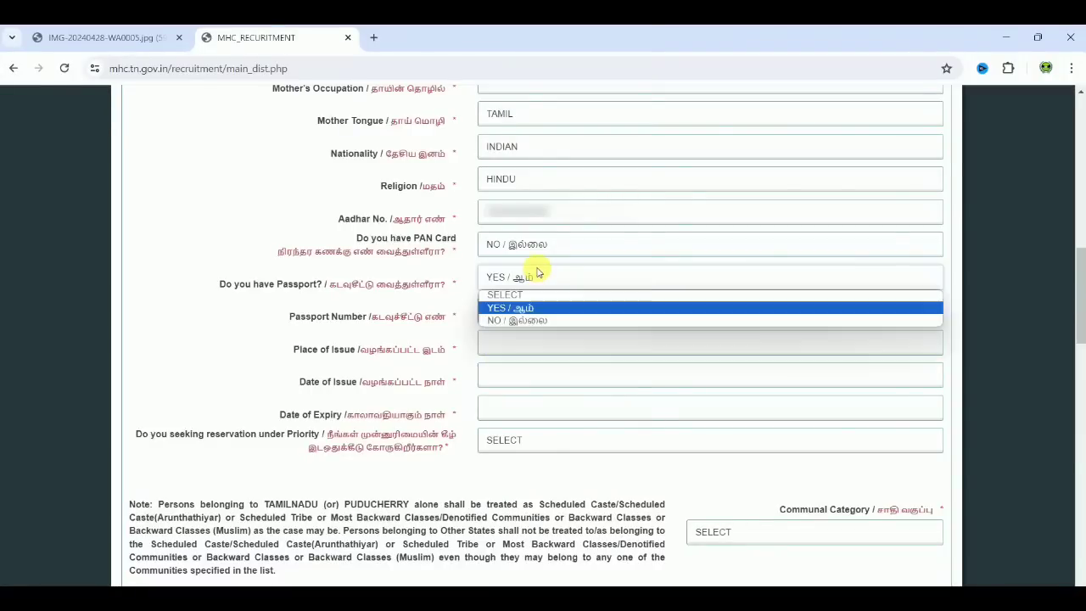
click(531, 319)
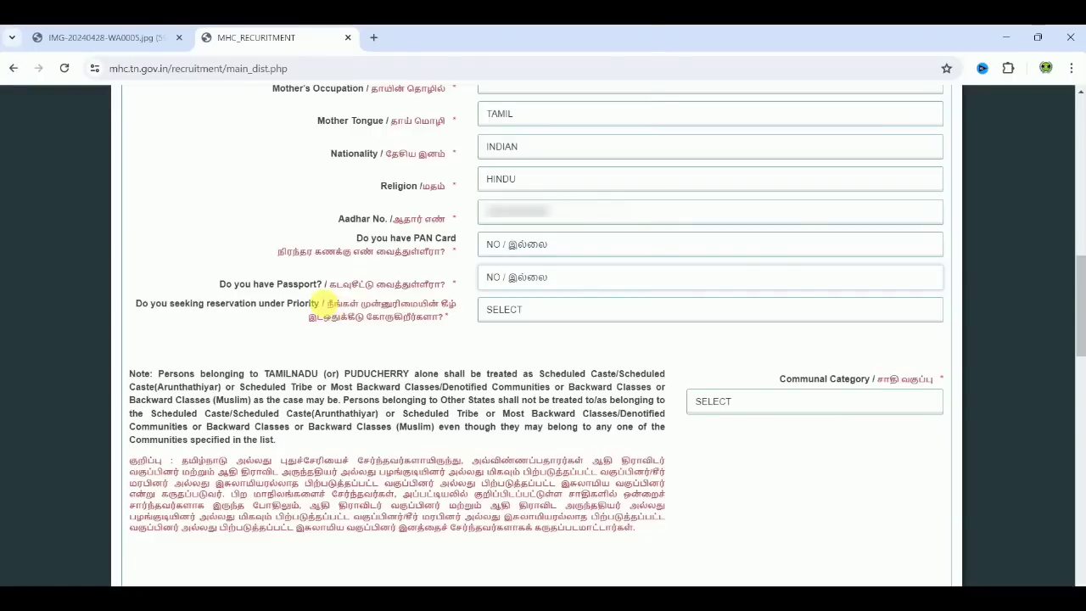
- Answer YES to seeking priority reservation and select the category for persons who studied in Tamil medium in Tamil Nadu government schools
click(517, 313)
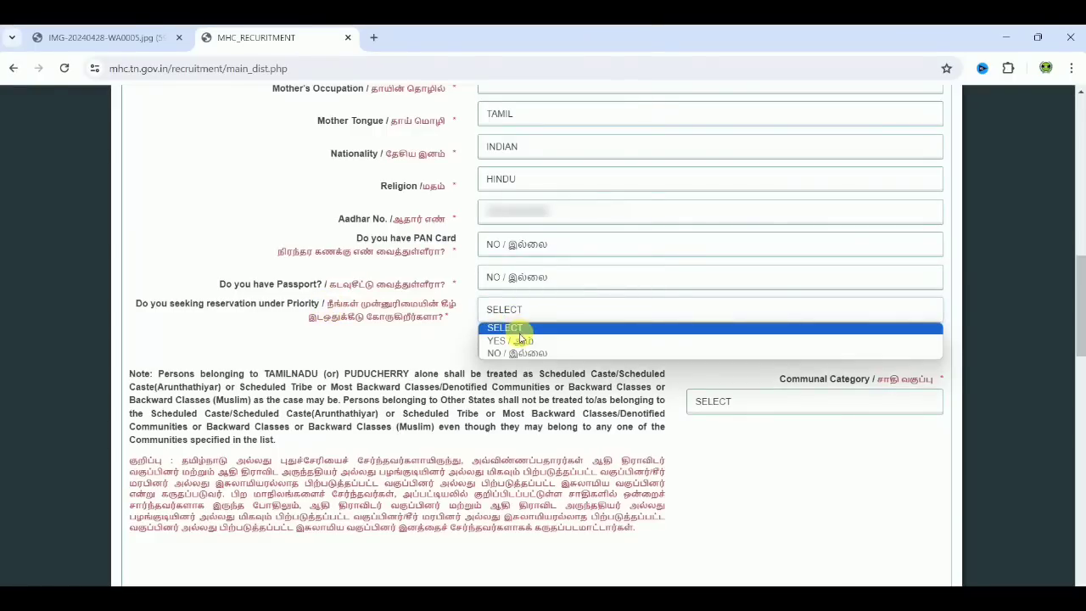
click(518, 341)
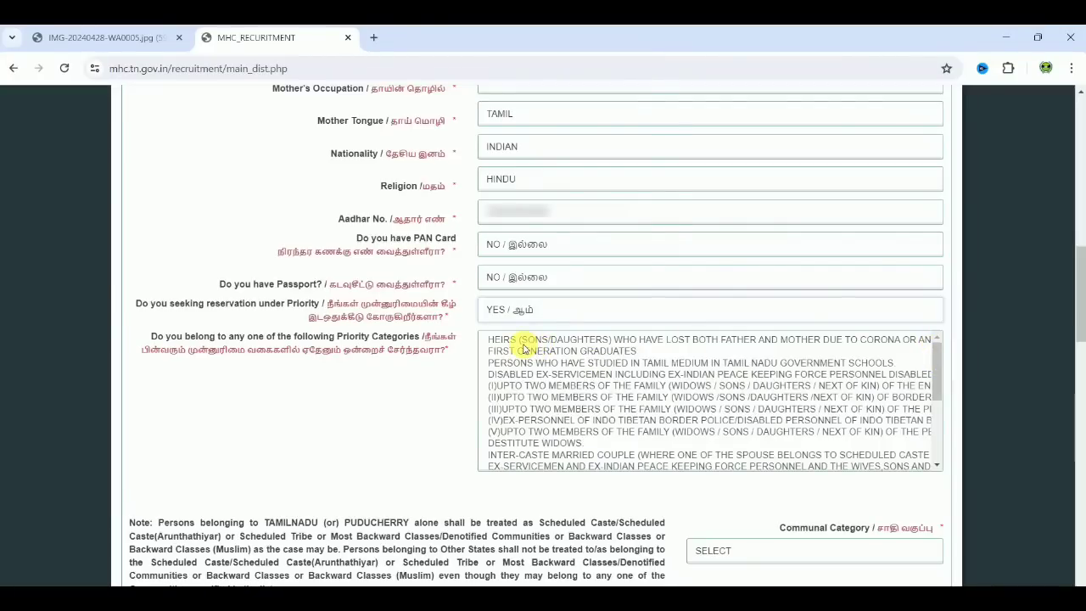
click(715, 339)
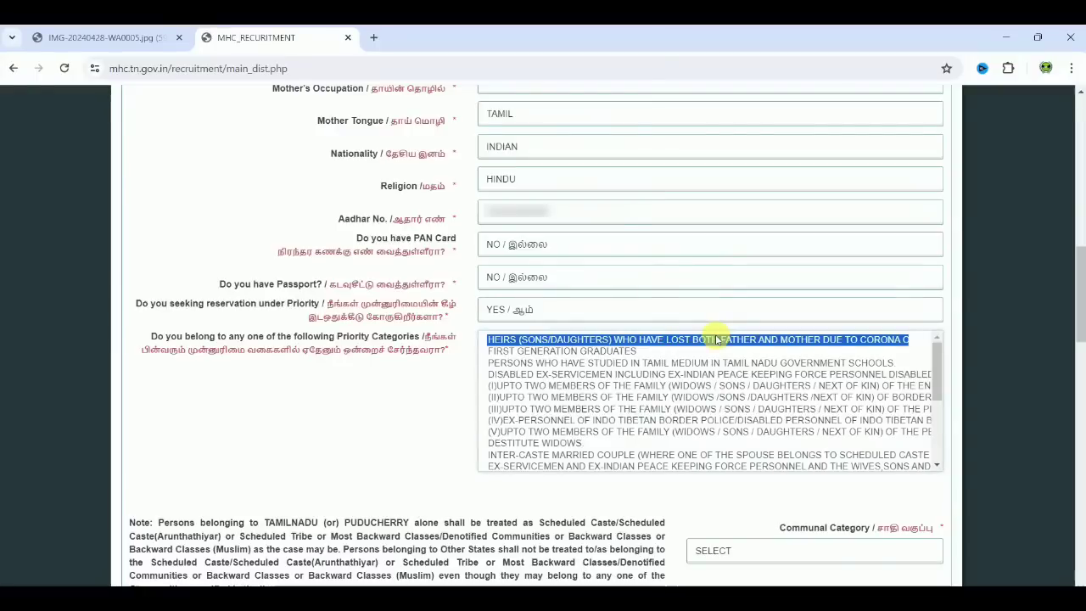
click(624, 351)
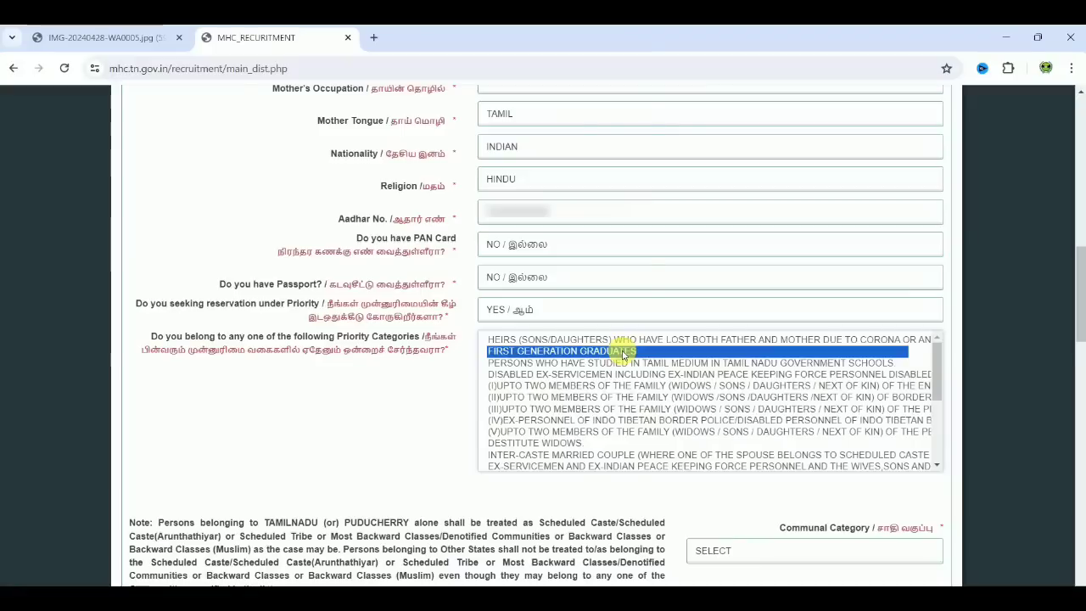
click(577, 363)
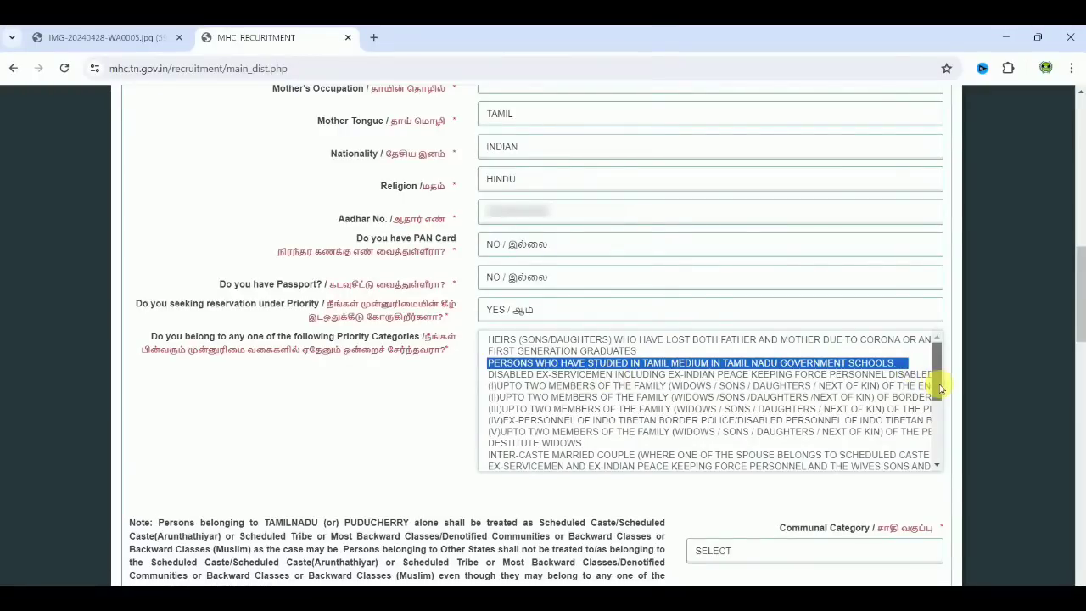
- Try the destitute widows and inter-caste married couple priority categories, and return to the Tamil medium government schools category
drag(937, 384, 937, 417)
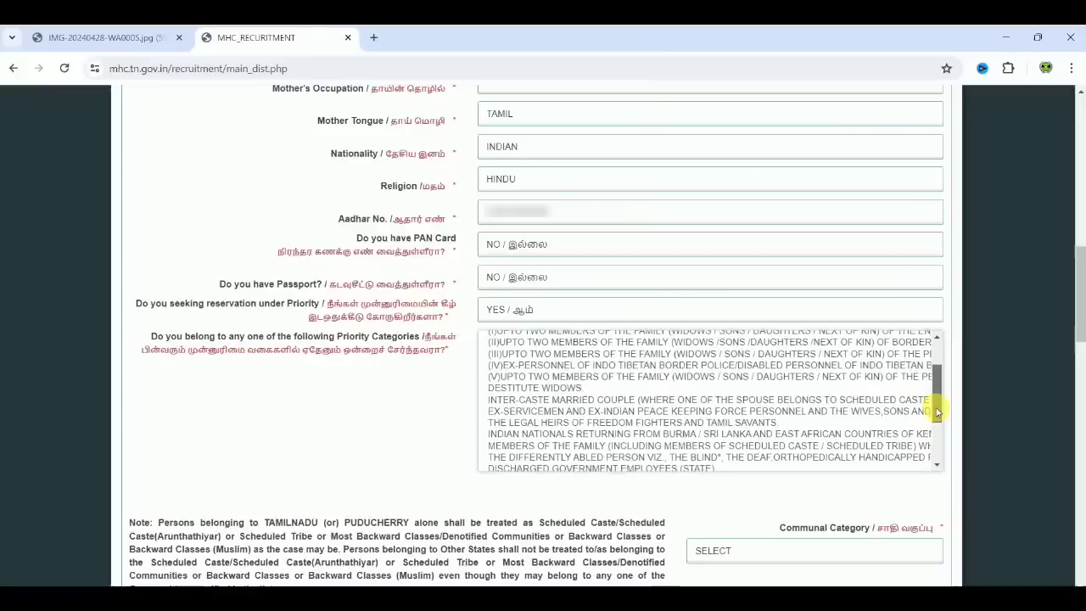
click(573, 387)
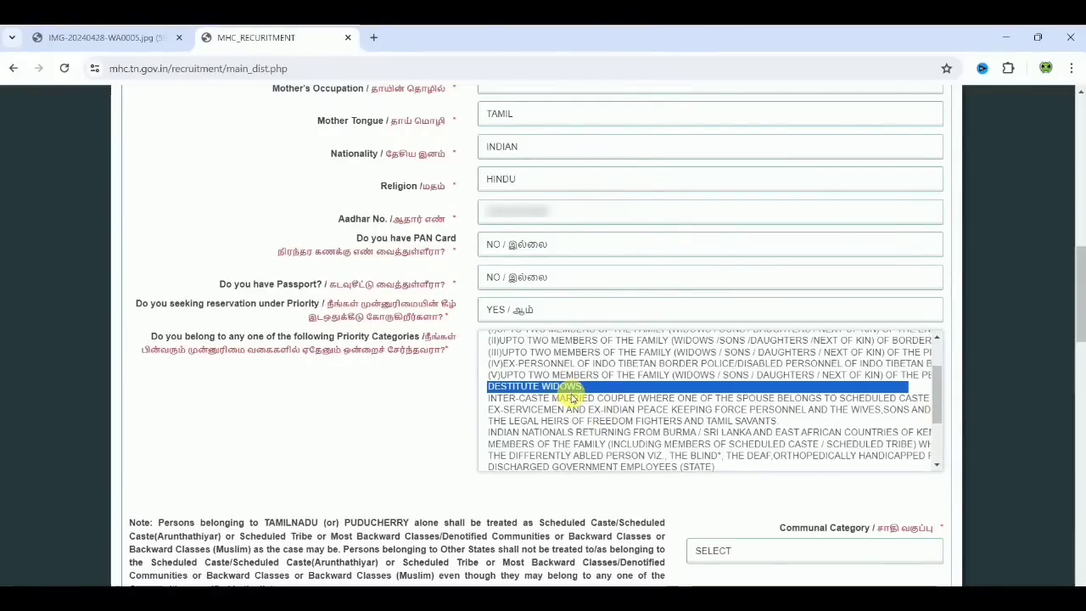
click(574, 398)
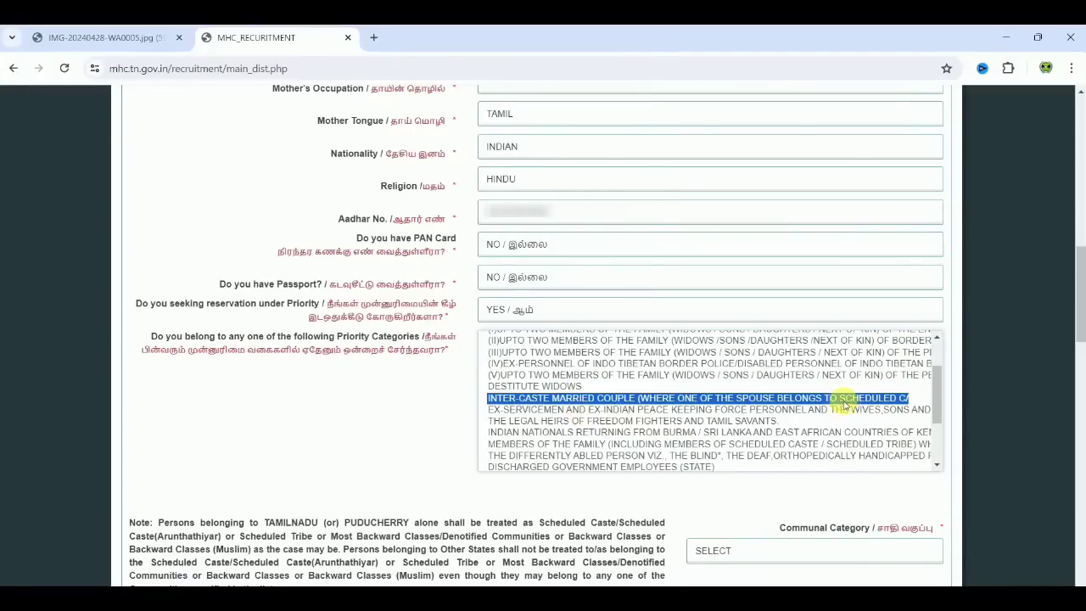
drag(939, 404, 944, 359)
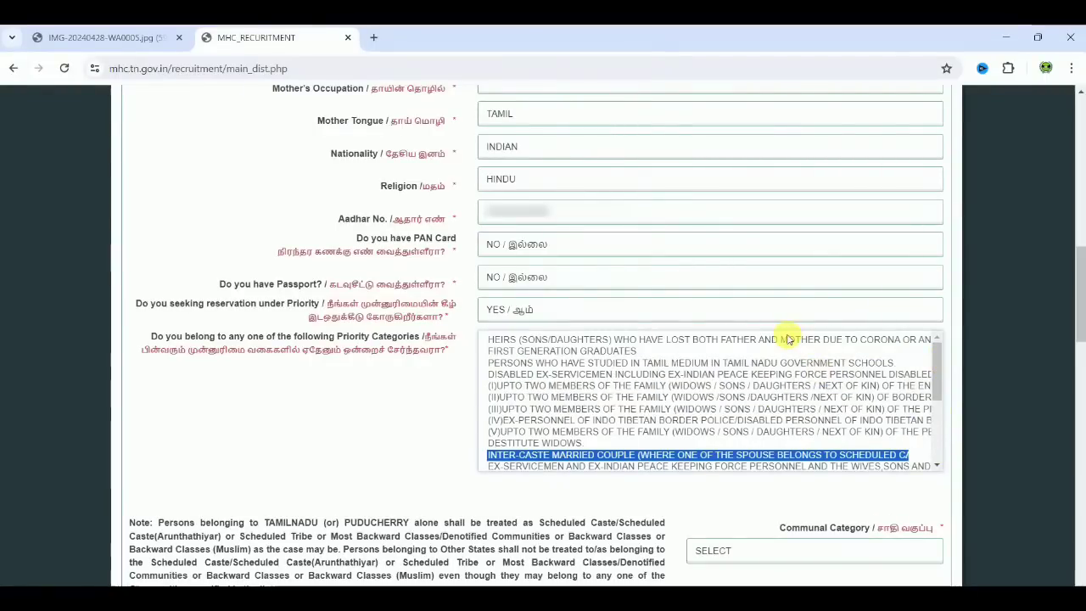
click(594, 363)
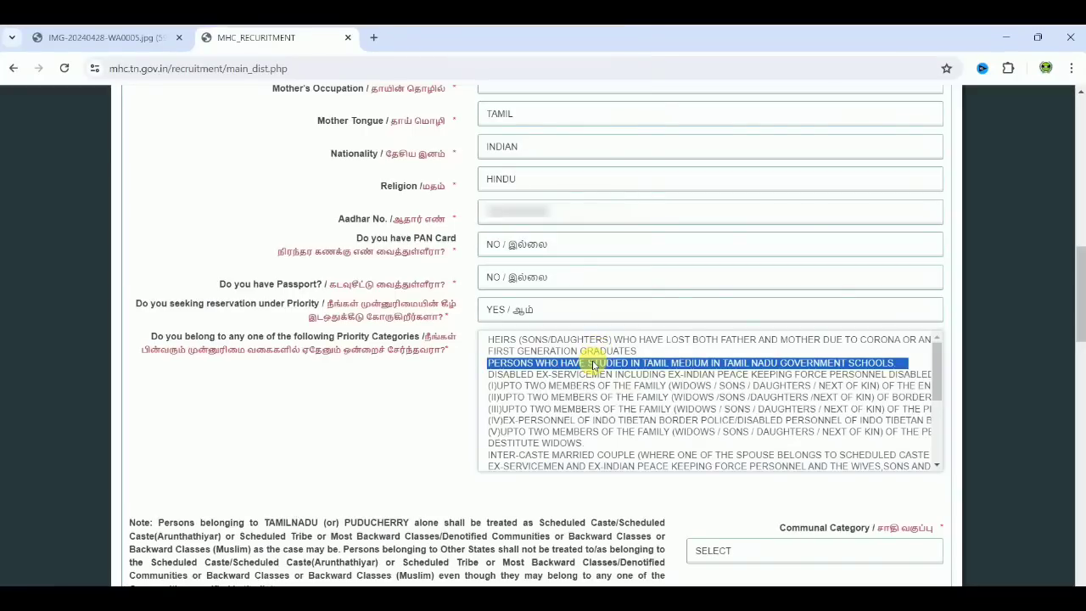
click(999, 376)
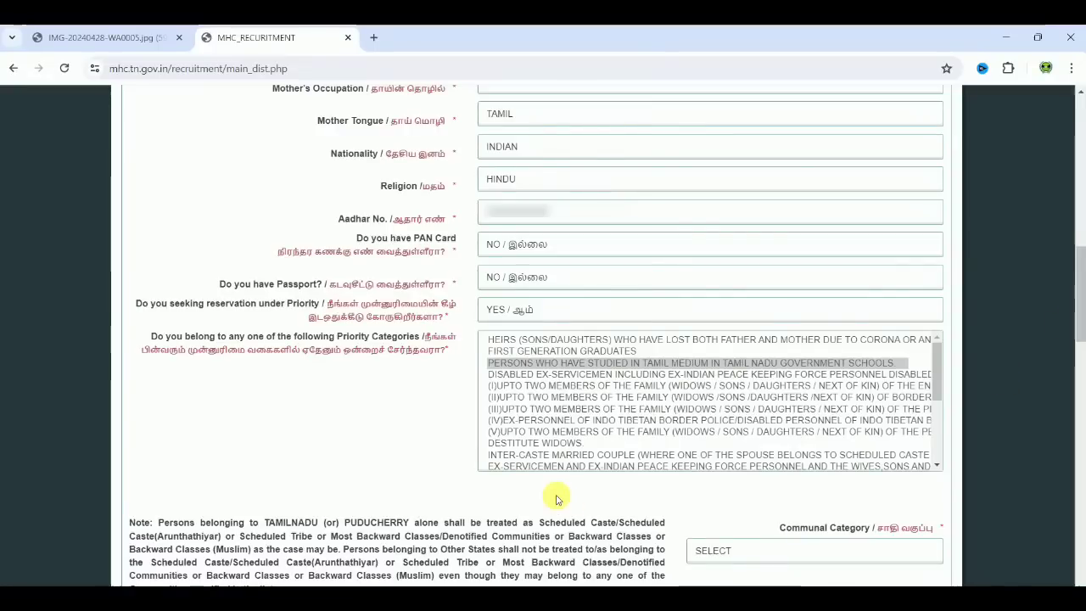
click(569, 315)
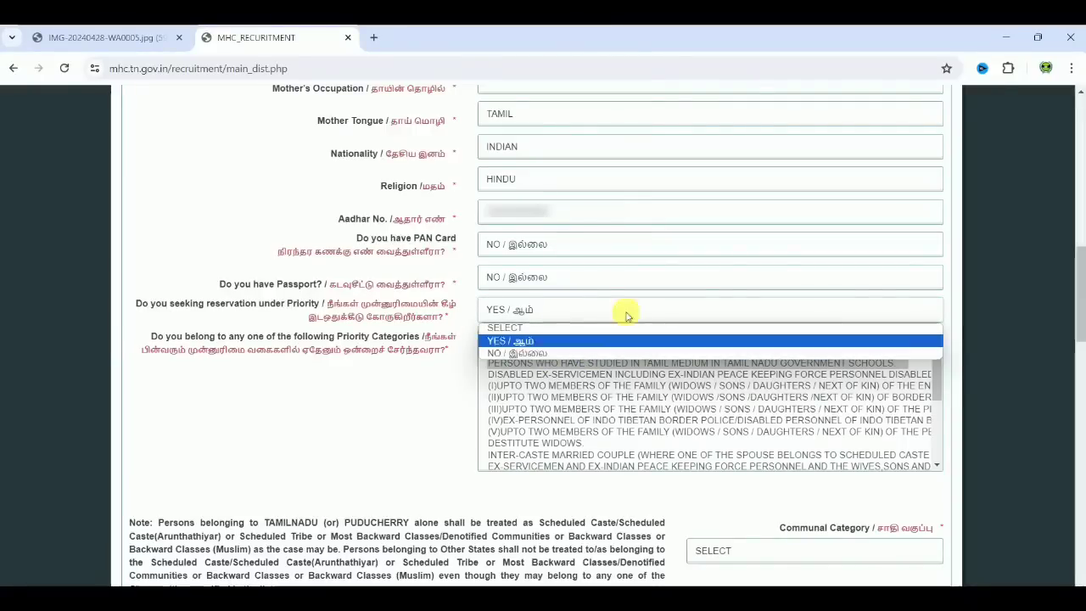
click(988, 356)
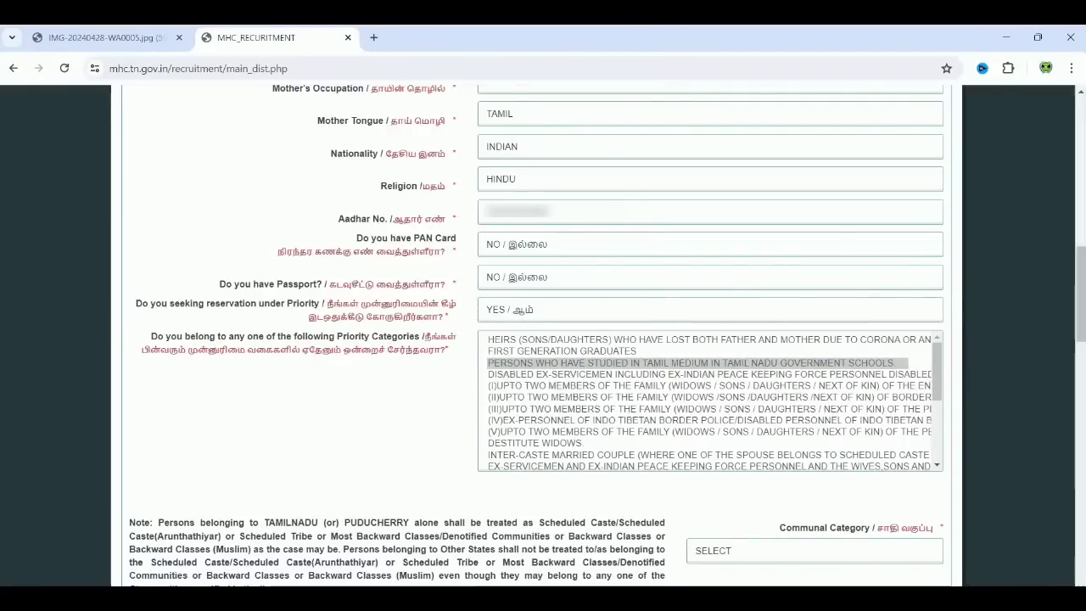
- Set the communal category to BACKWARD CLASS(BC) and open the choices for the sub-caste name
scroll(453, 220, down, 5)
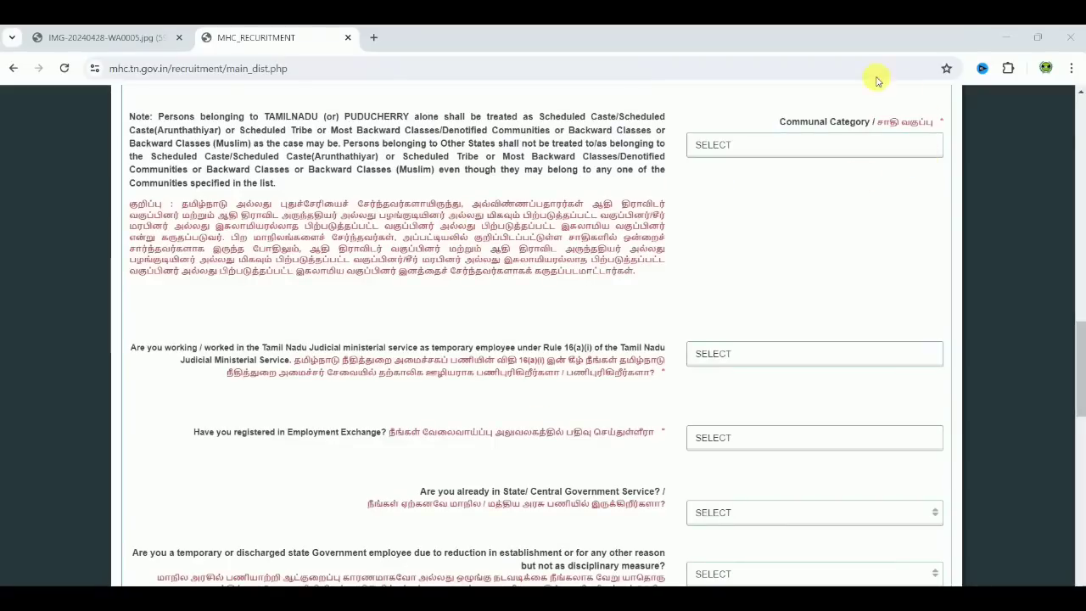
click(844, 150)
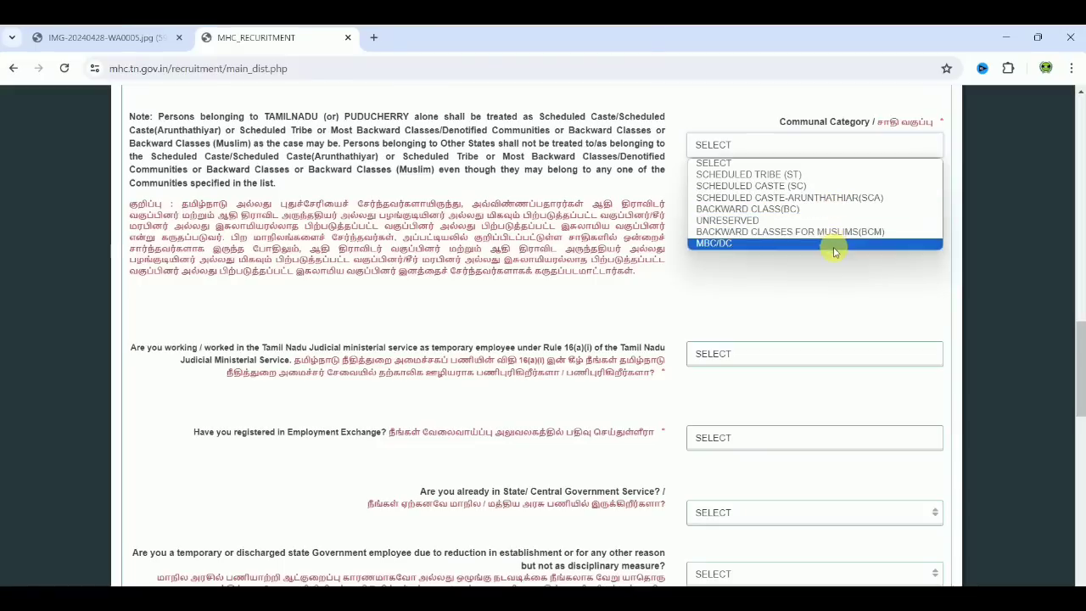
click(800, 210)
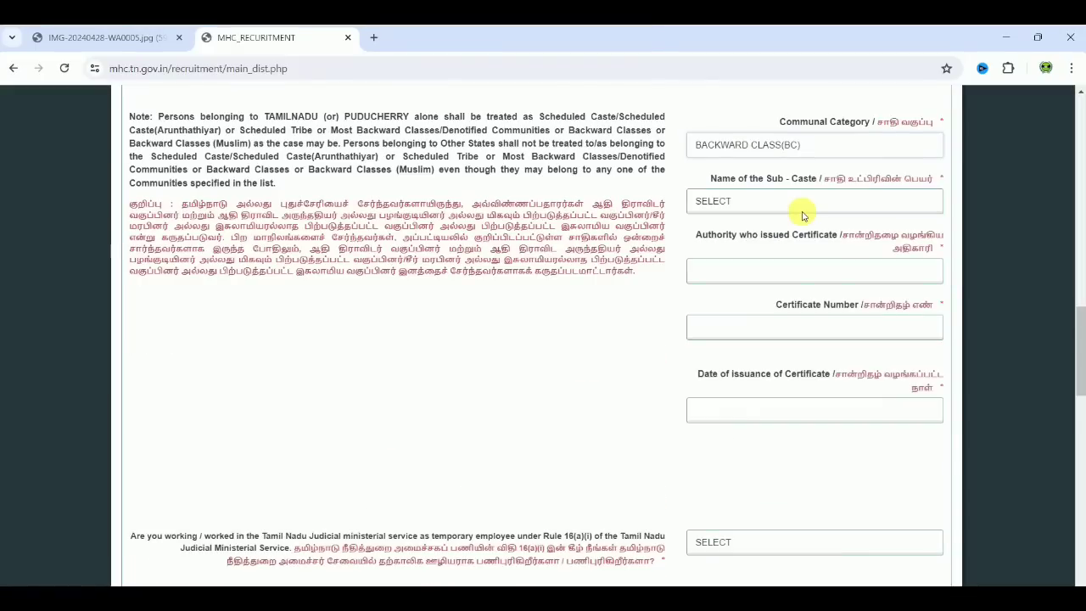
click(794, 206)
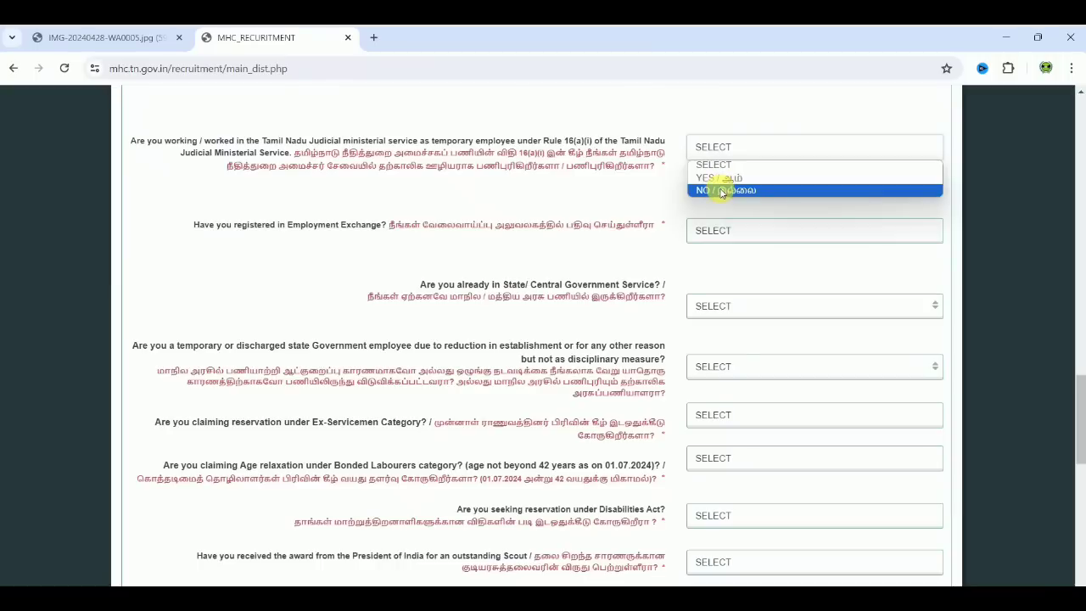
- Answer NO to temporary employment in the Tamil Nadu Judicial Ministerial Service and YES to being registered in the Employment Exchange
click(727, 190)
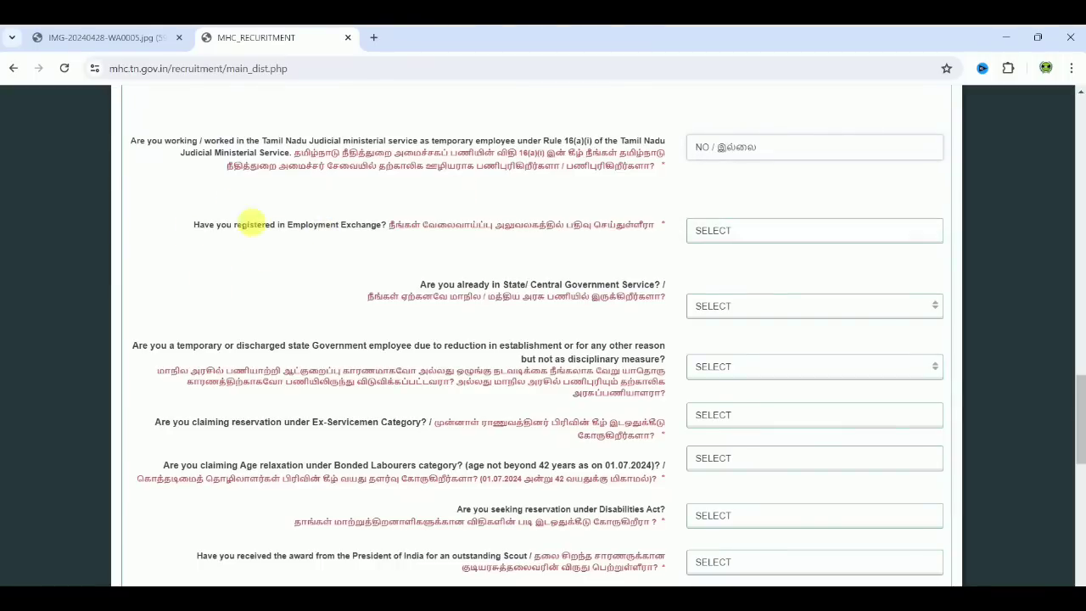
click(736, 237)
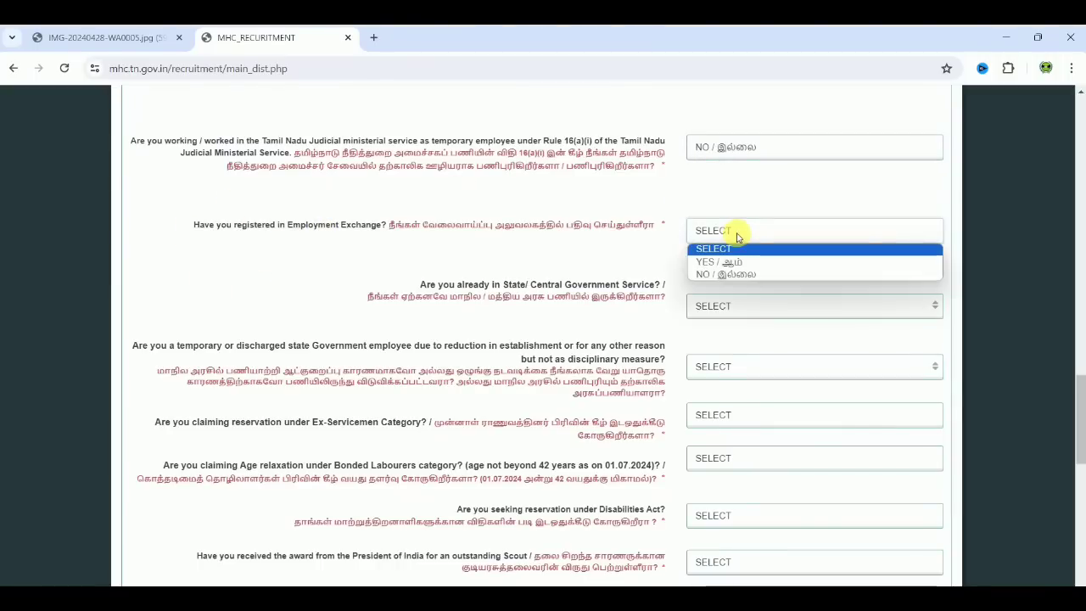
click(735, 260)
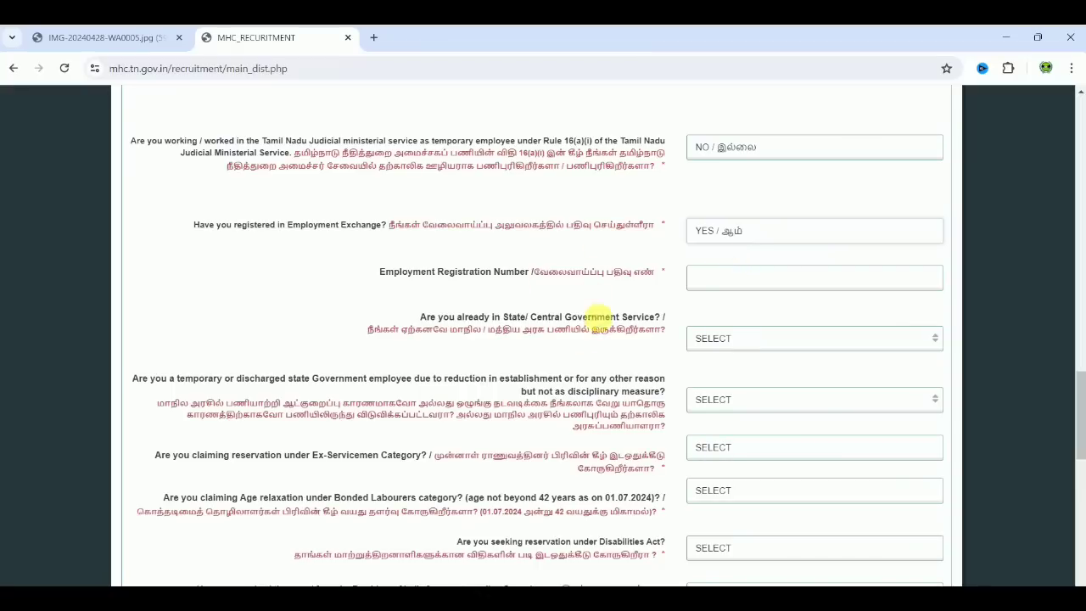
- Enter the applicant's employment registration number
click(721, 278)
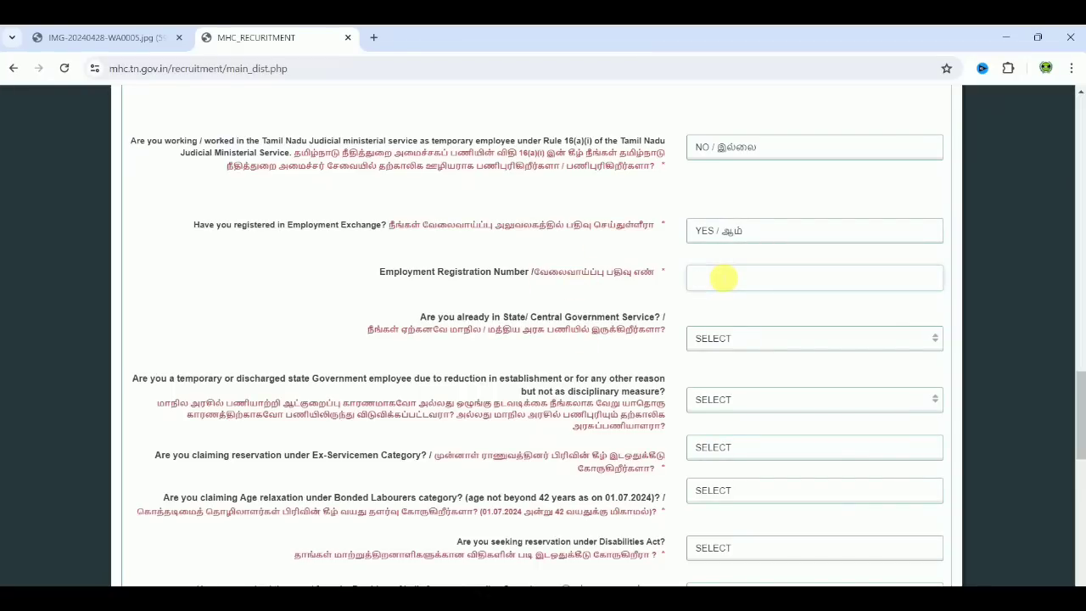
text(TN)
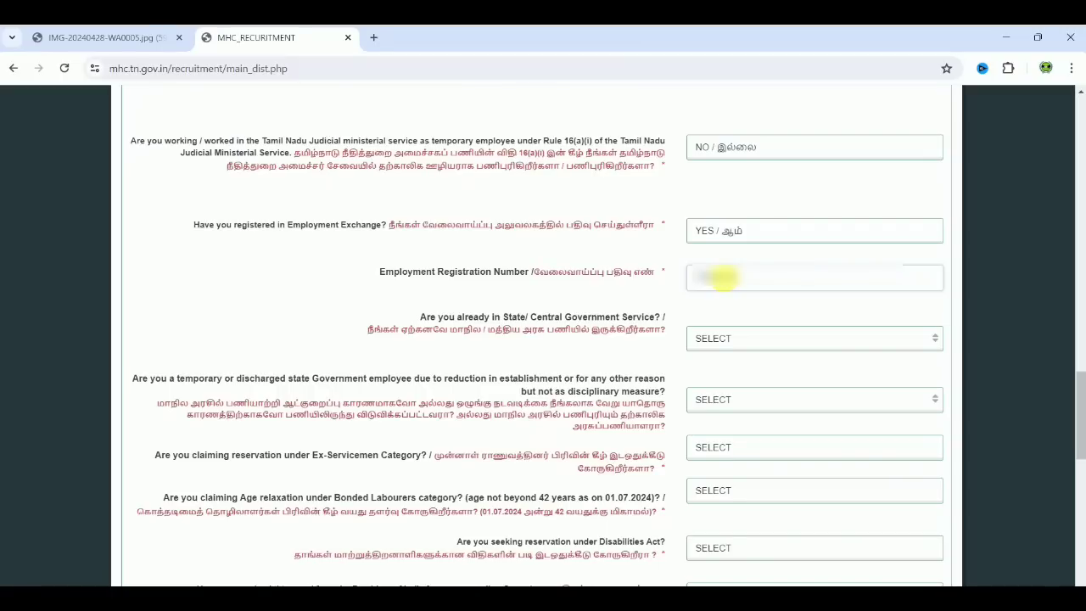
text(000000)
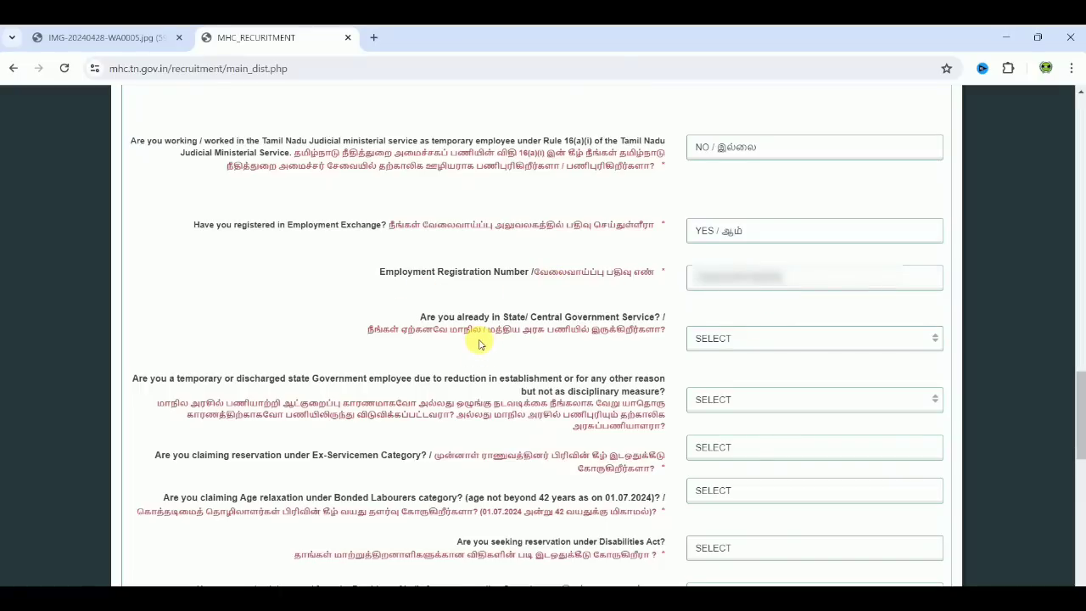
- Answer NO to already being in State/Central Government service and to being a temporary or discharged state Government employee
click(711, 344)
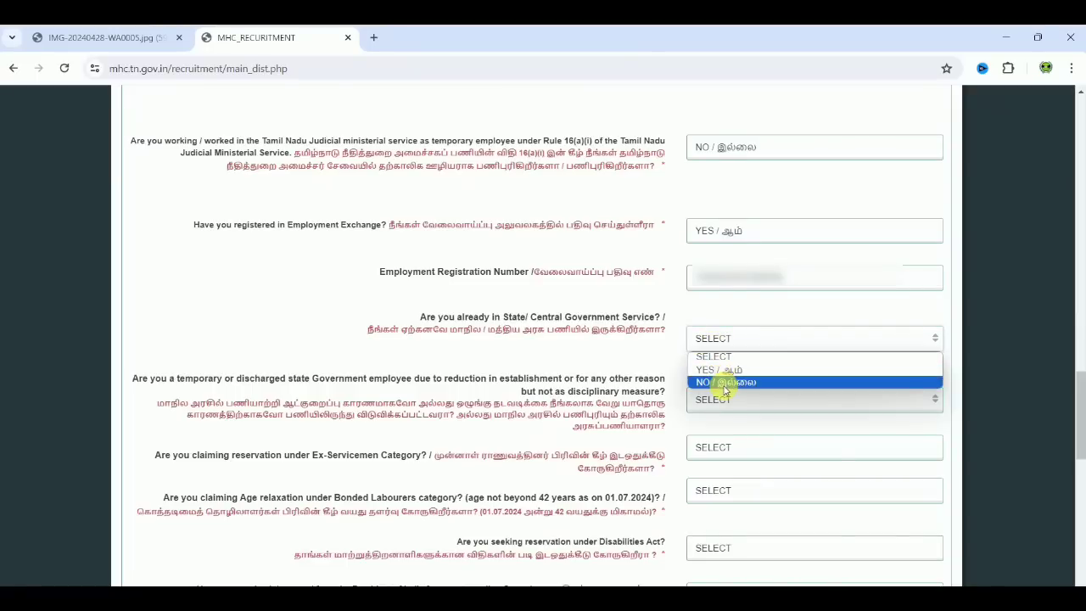
click(726, 382)
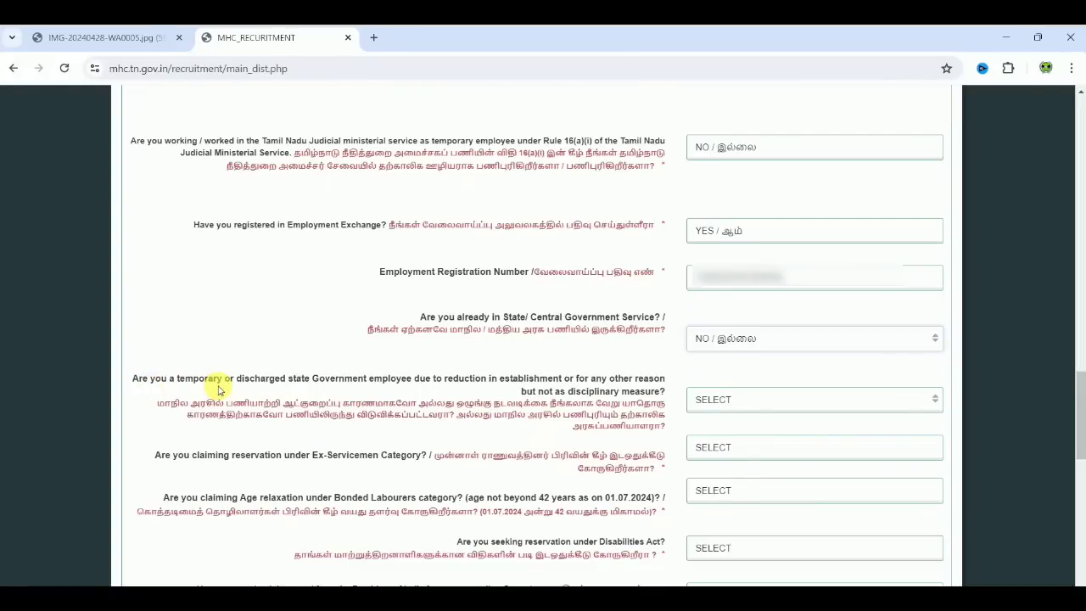
click(739, 399)
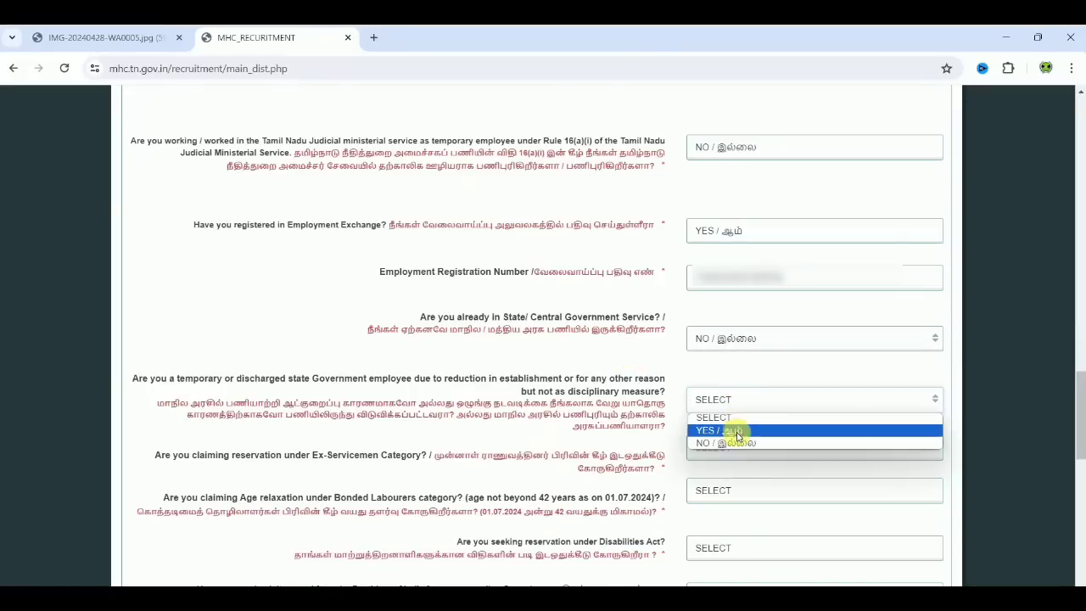
click(739, 443)
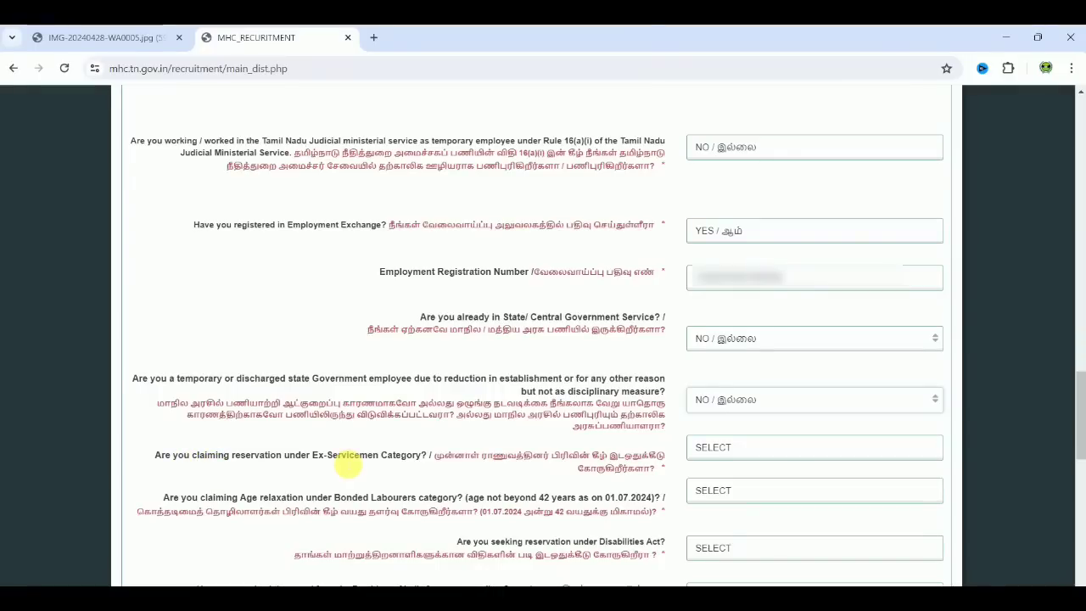
- Answer NO to claiming reservation under the Ex-Servicemen category and to age relaxation under the Bonded Labourers category
click(717, 447)
click(724, 492)
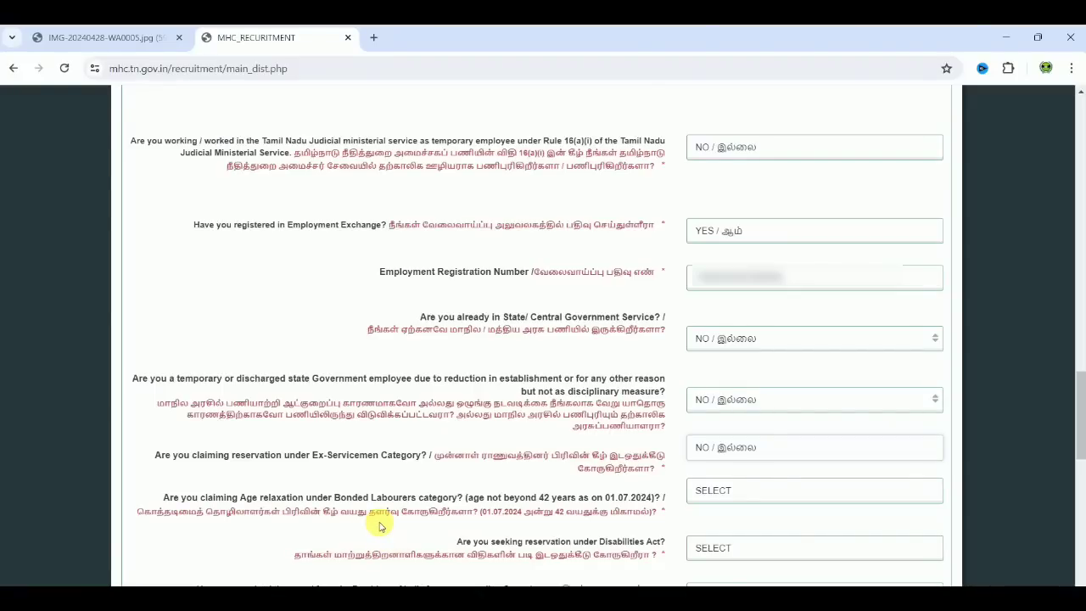
click(716, 486)
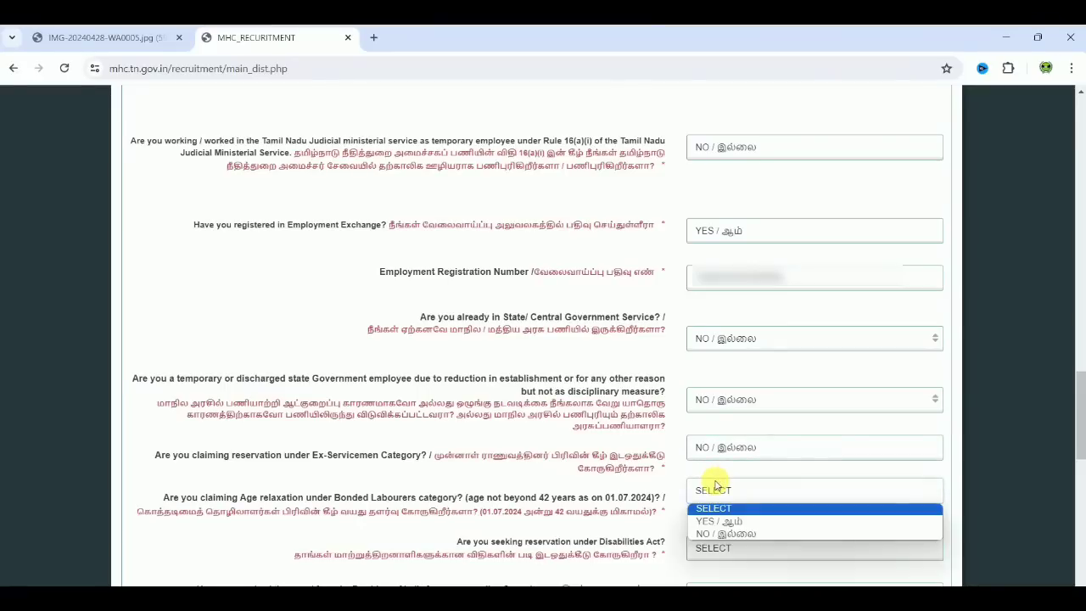
click(721, 533)
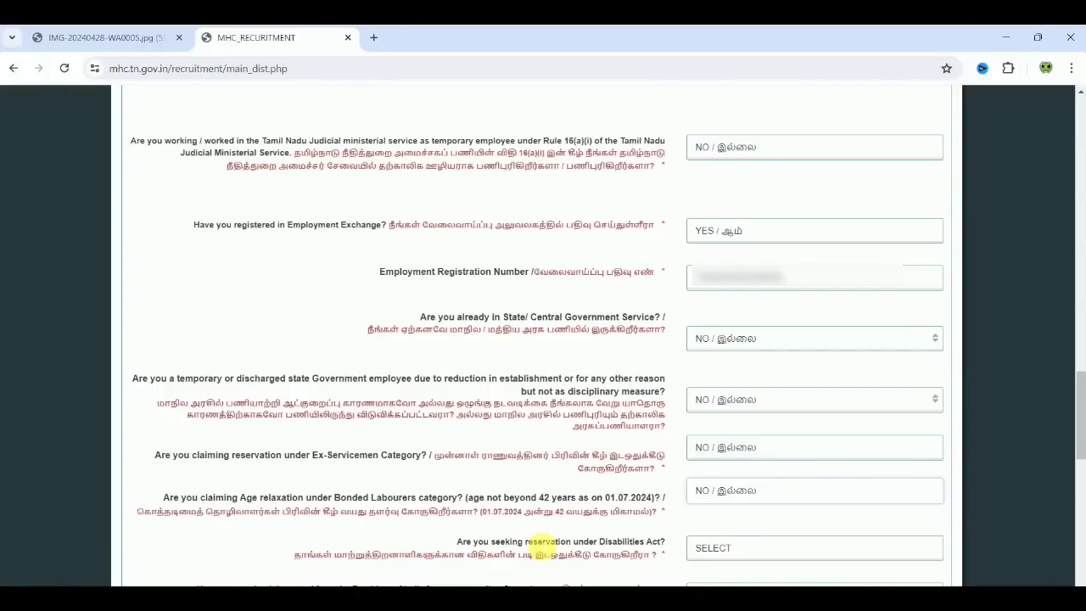
- Answer No to seeking reservation under the Disabilities Act and NO to having received the President of India's outstanding Scout award
click(764, 544)
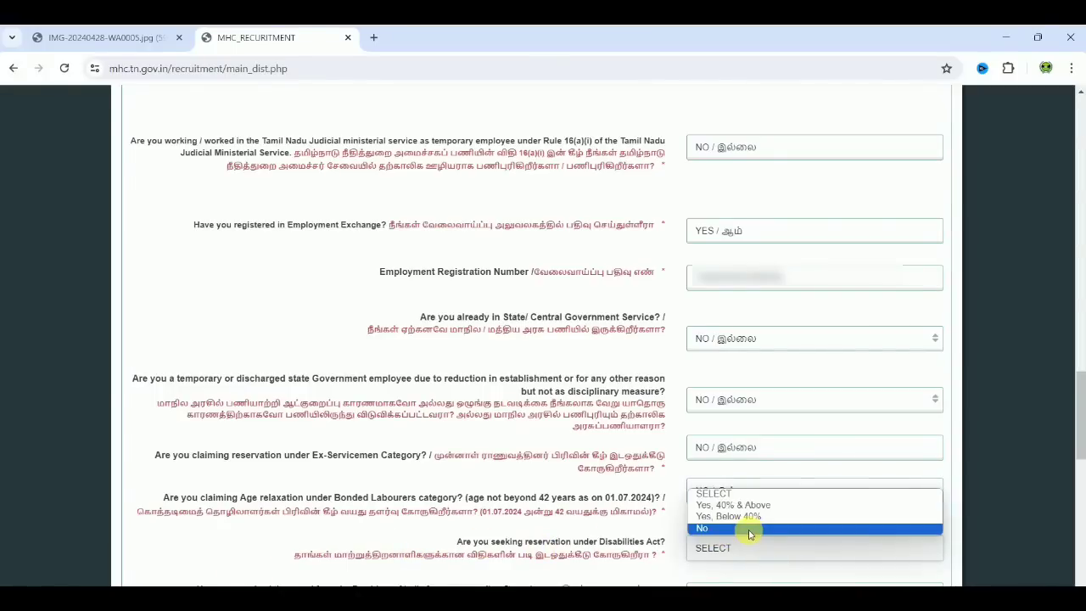
click(749, 529)
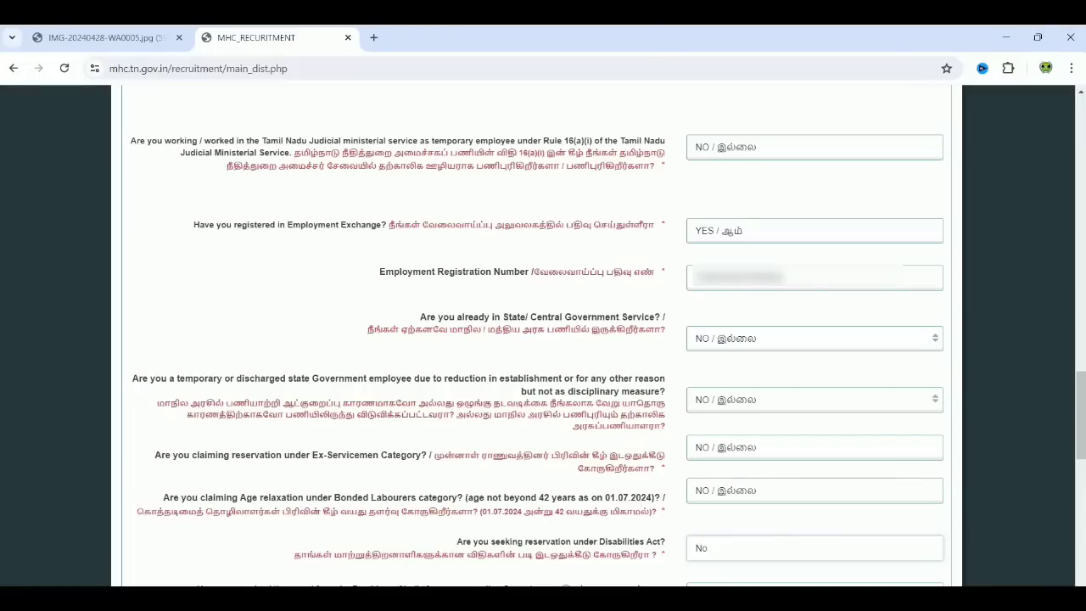
scroll(465, 243, down, 5)
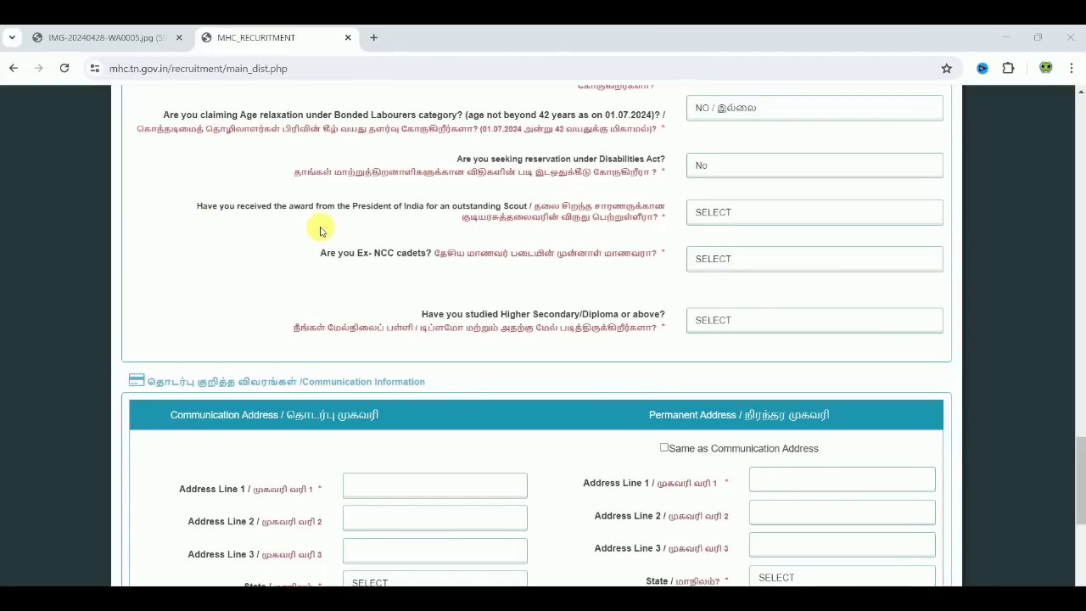
click(727, 213)
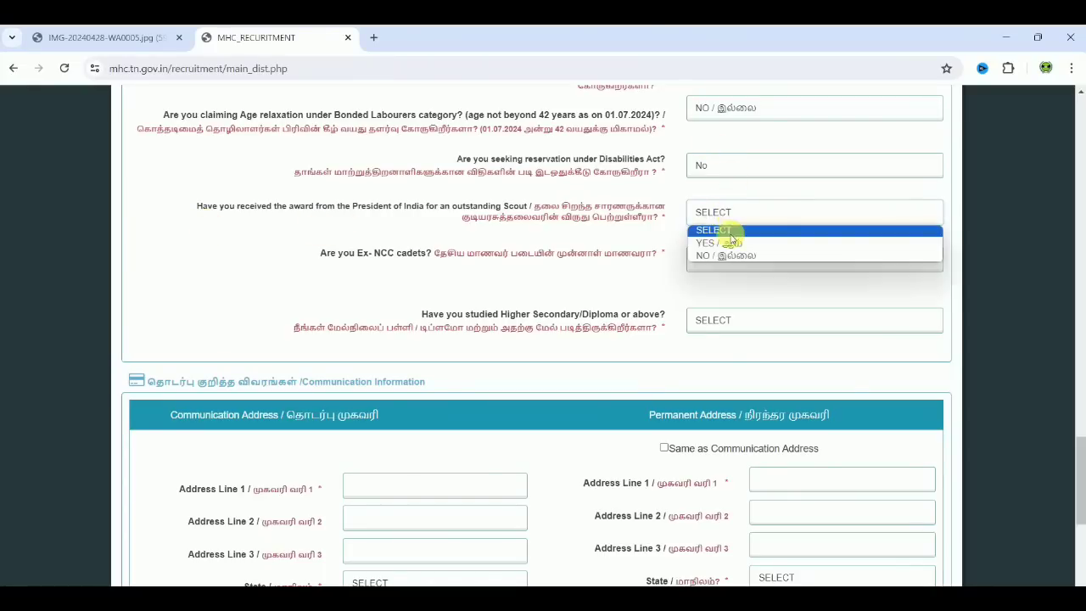
click(734, 255)
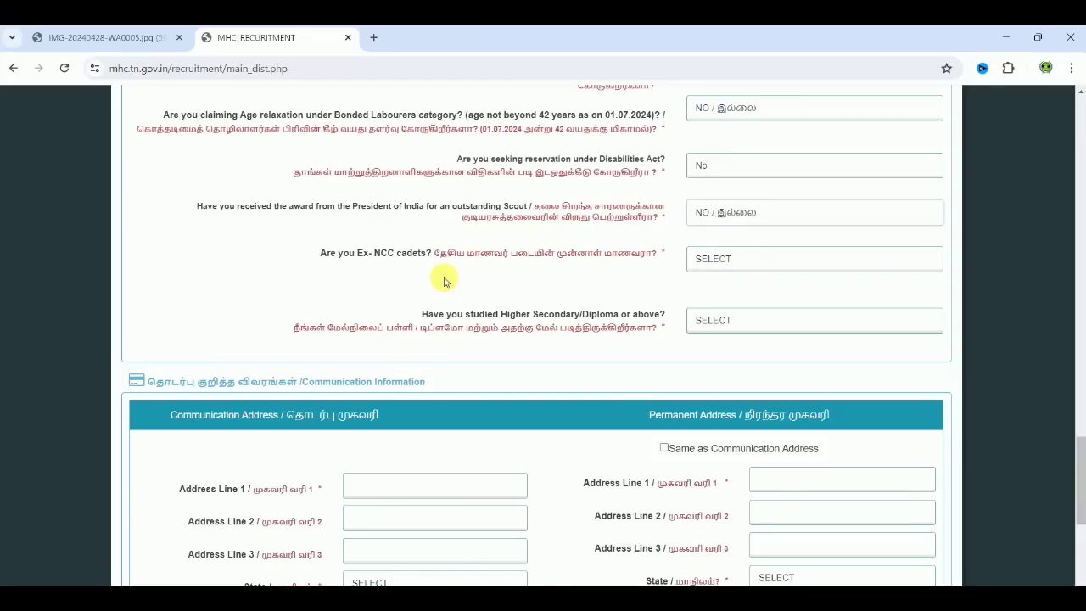
- Answer NO to being an Ex-NCC cadet and YES to having studied Higher Secondary/Diploma or above
click(727, 252)
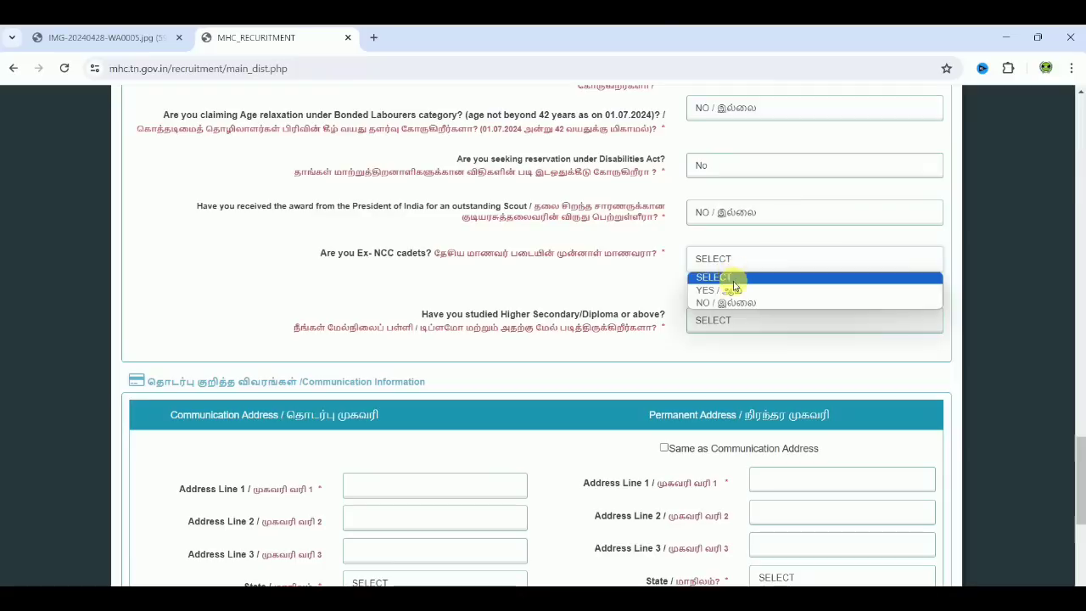
click(737, 303)
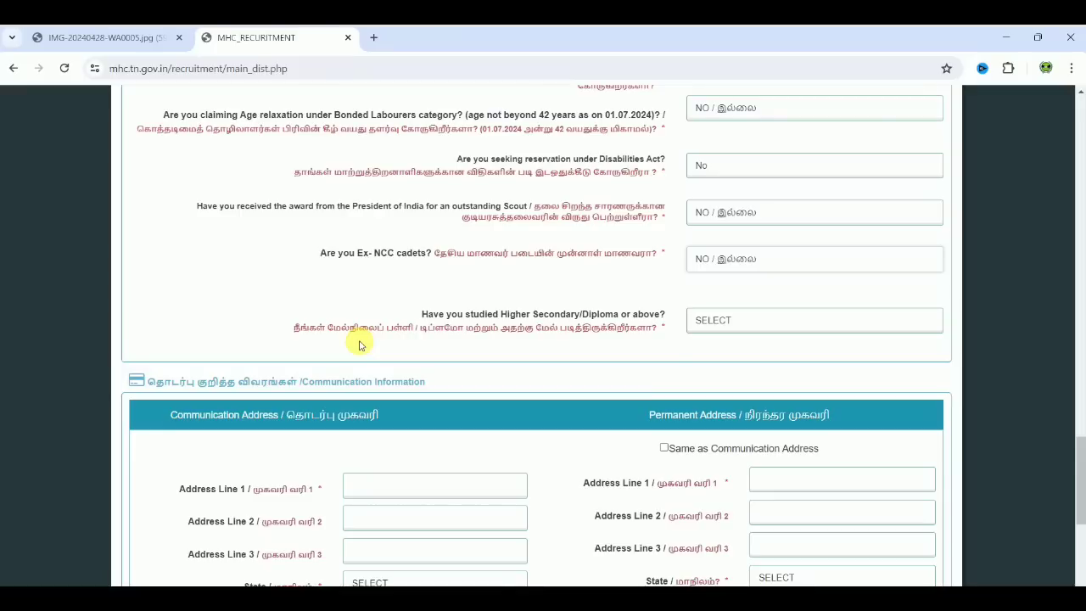
click(693, 321)
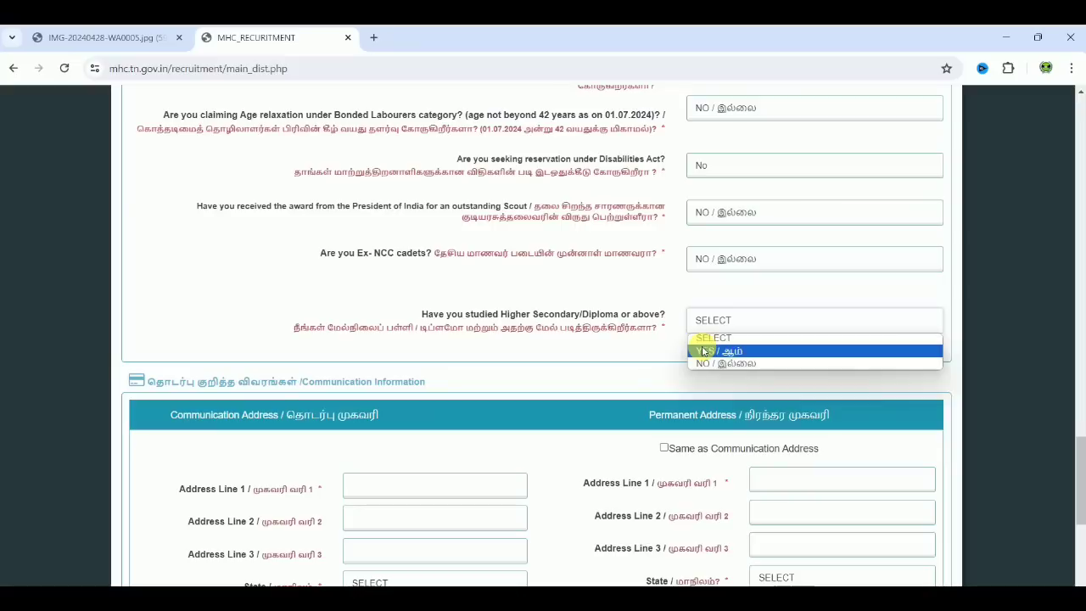
click(702, 351)
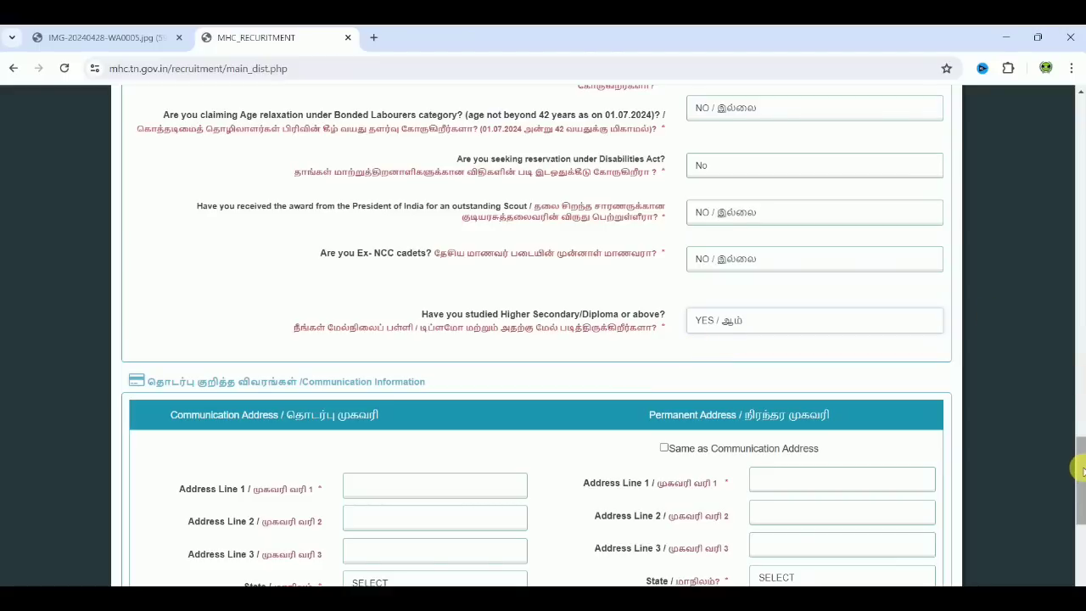
- Fill in address lines 1, 2 and 3 of the applicant's communication address
drag(1078, 468, 1079, 518)
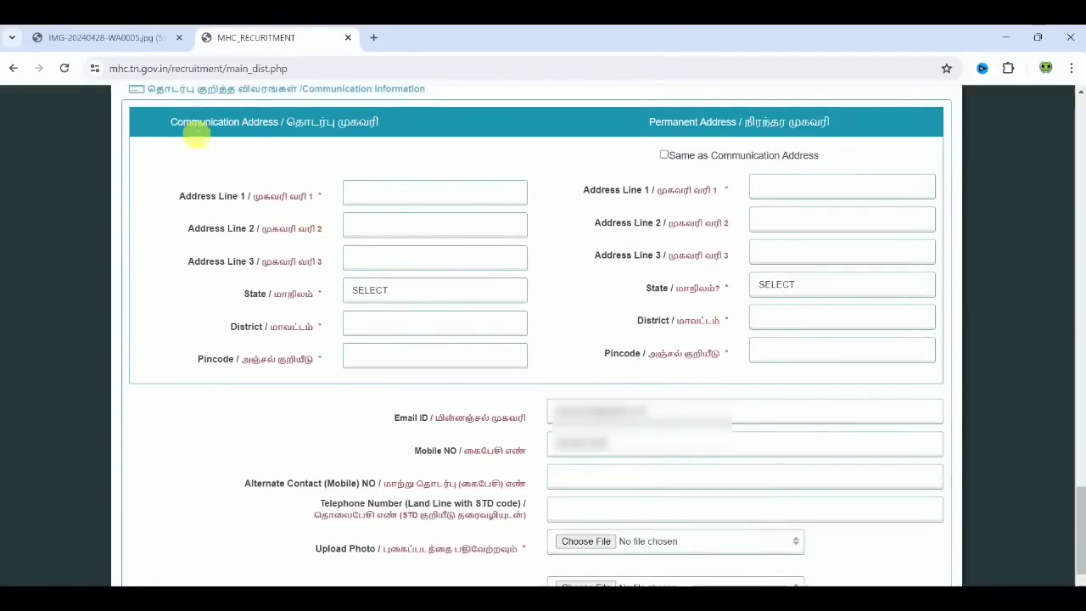
click(370, 194)
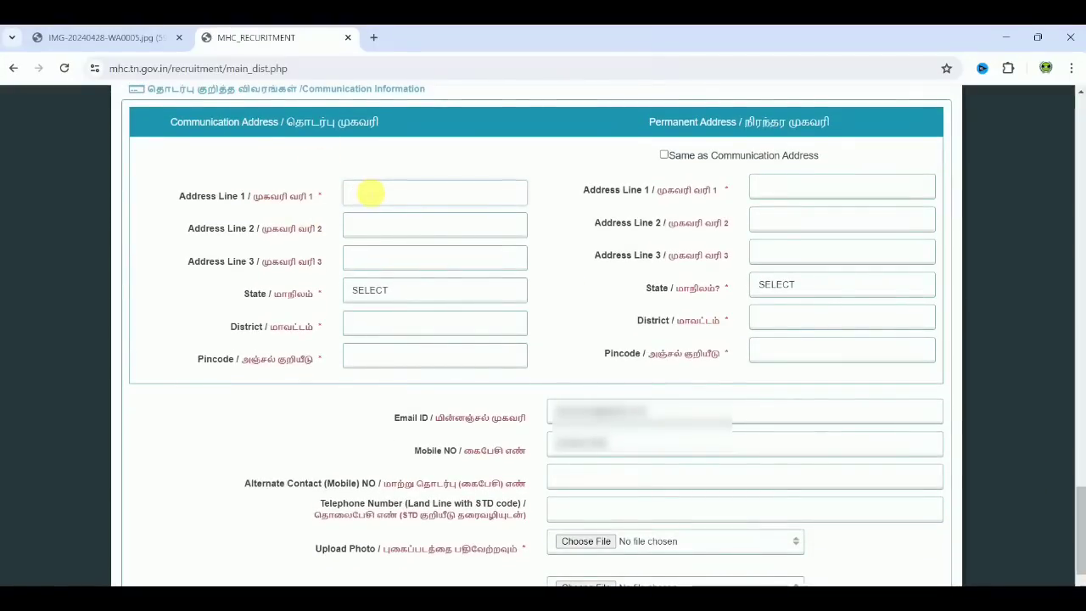
text(65)
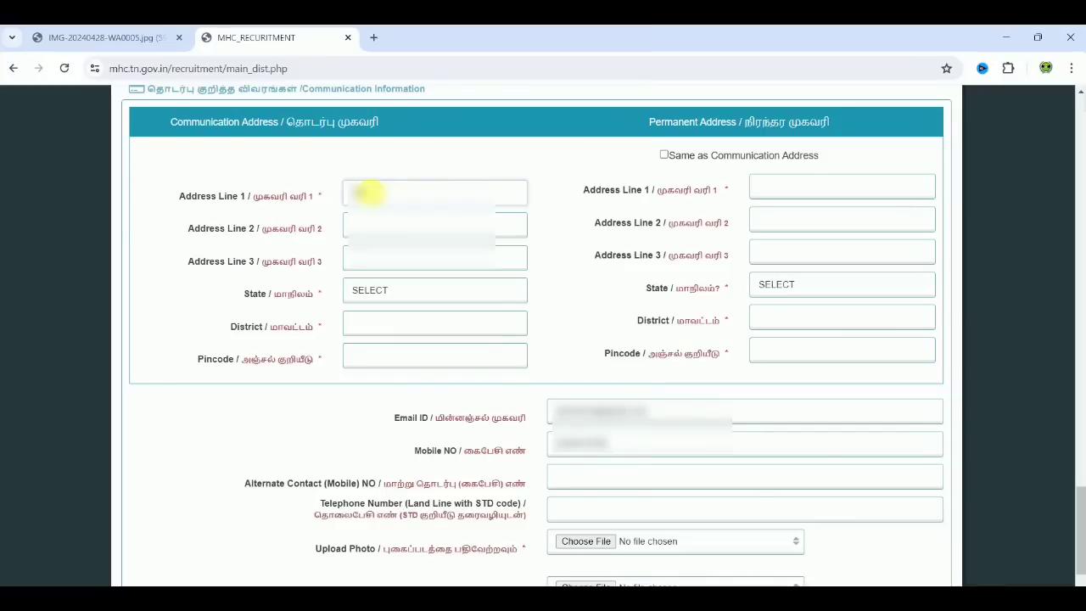
text(????)
click(383, 225)
text(20)
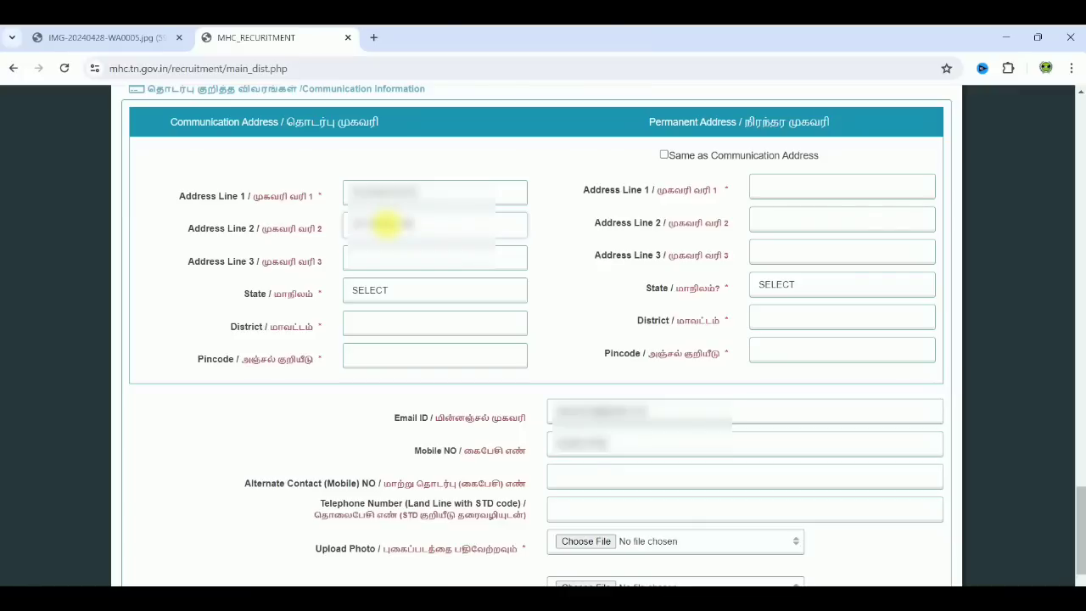
click(408, 257)
text(??)
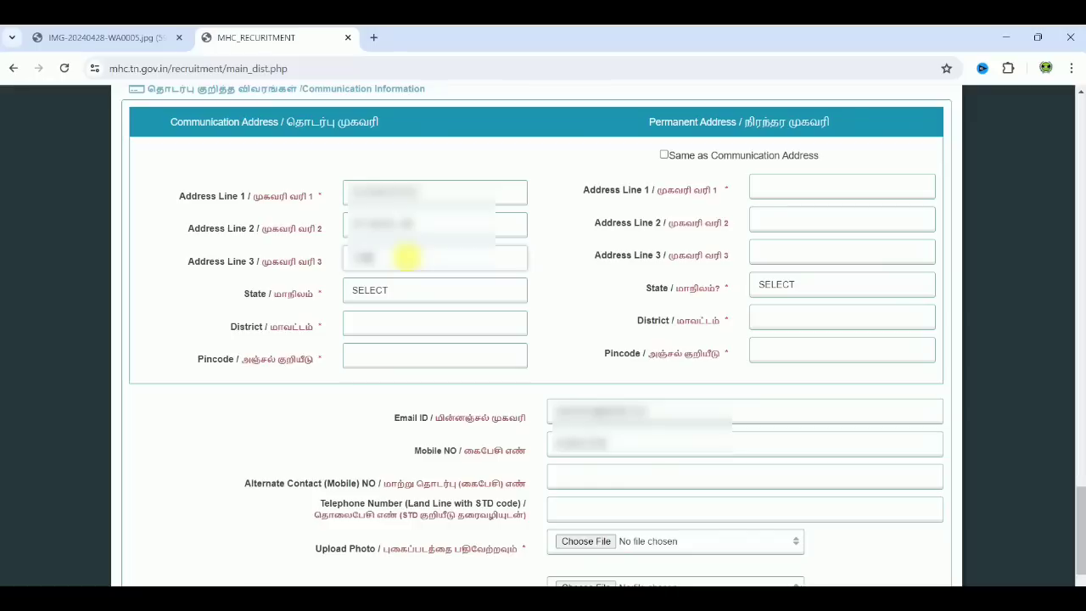
text(???)
- Set the communication address's state to TAMIL NADU and its district to TIRUVANNAMALAI
click(403, 290)
key(t)
key(Return)
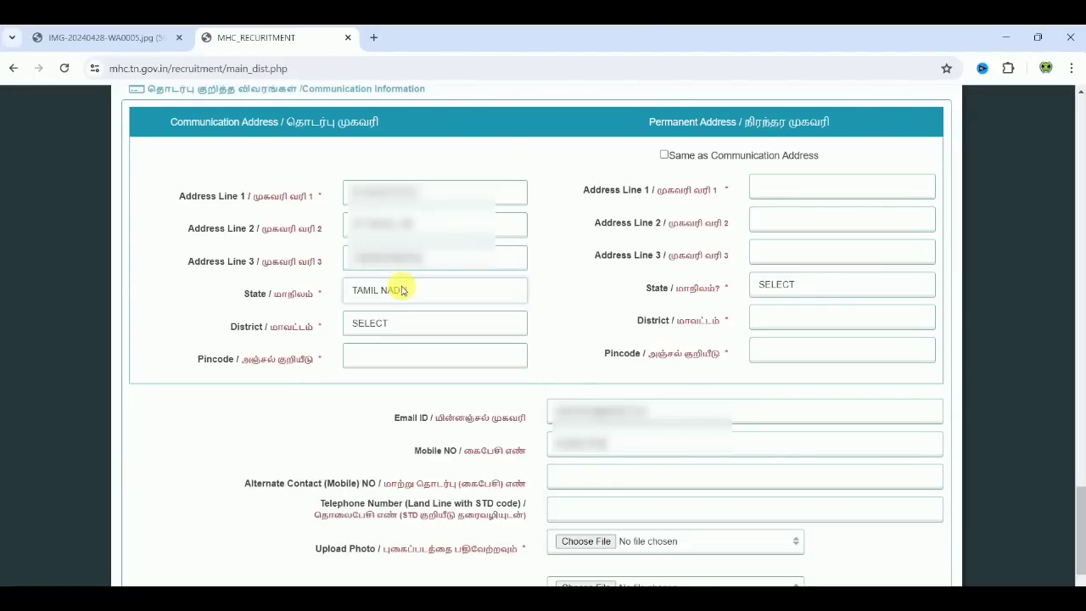
click(399, 324)
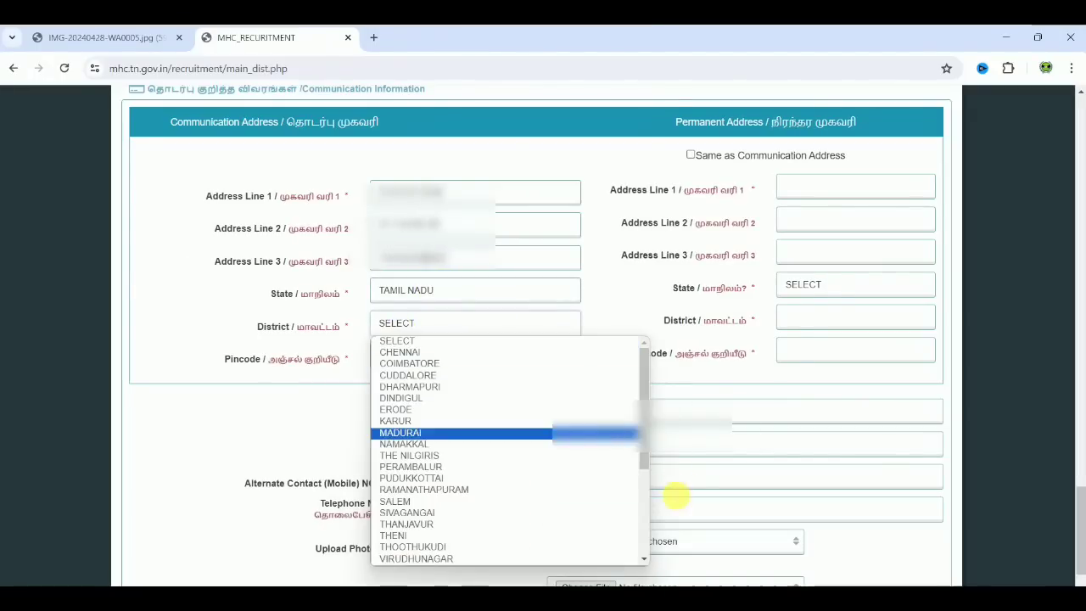
scroll(640, 538, down, 3)
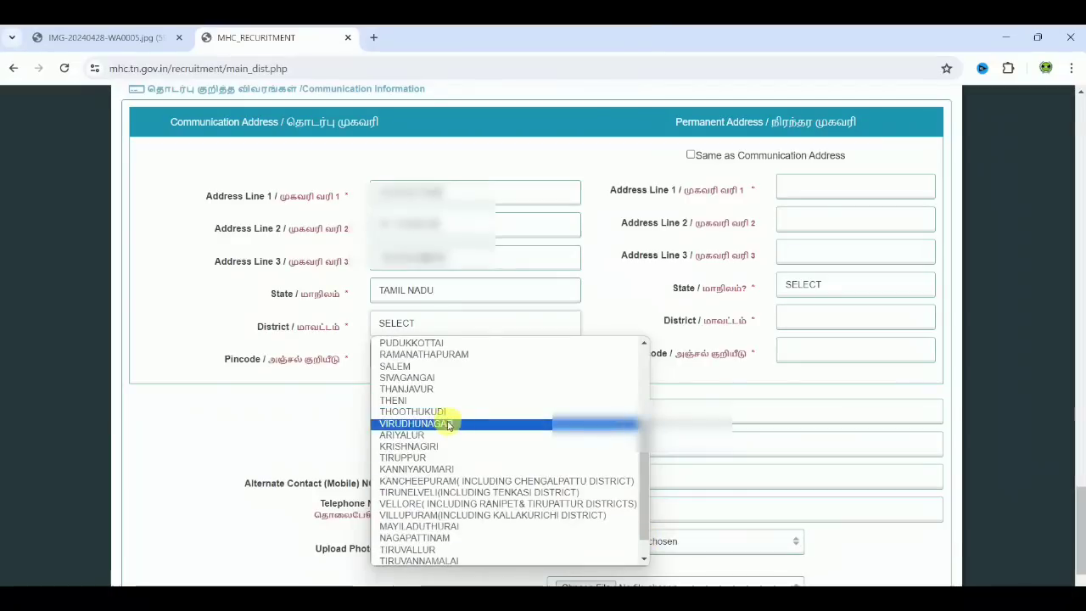
click(465, 559)
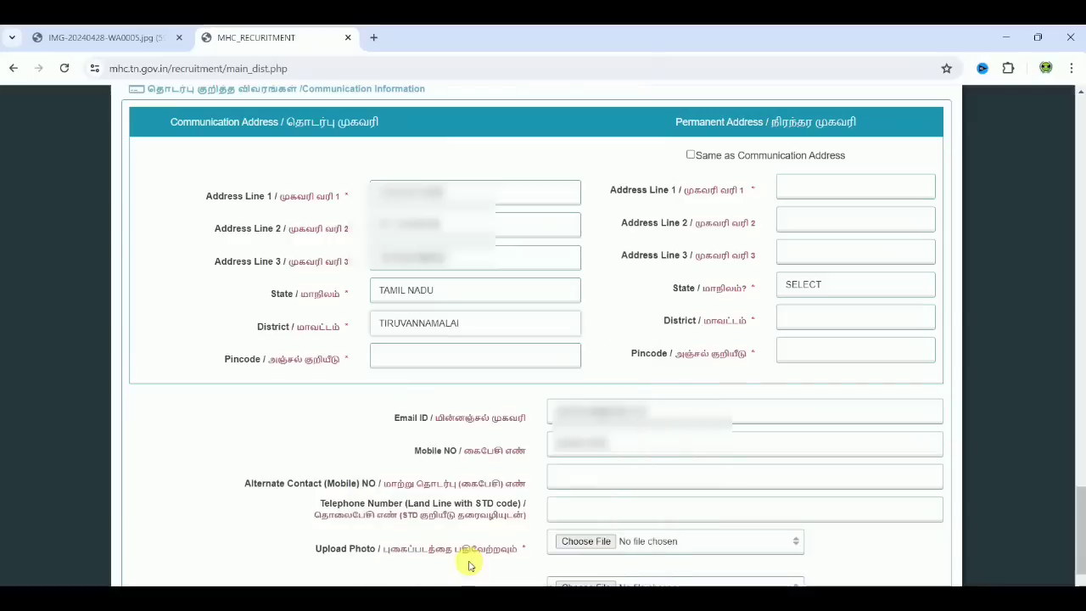
- Enter the communication address's pincode and mark the permanent address as Same as Communication Address
click(415, 362)
text(606)
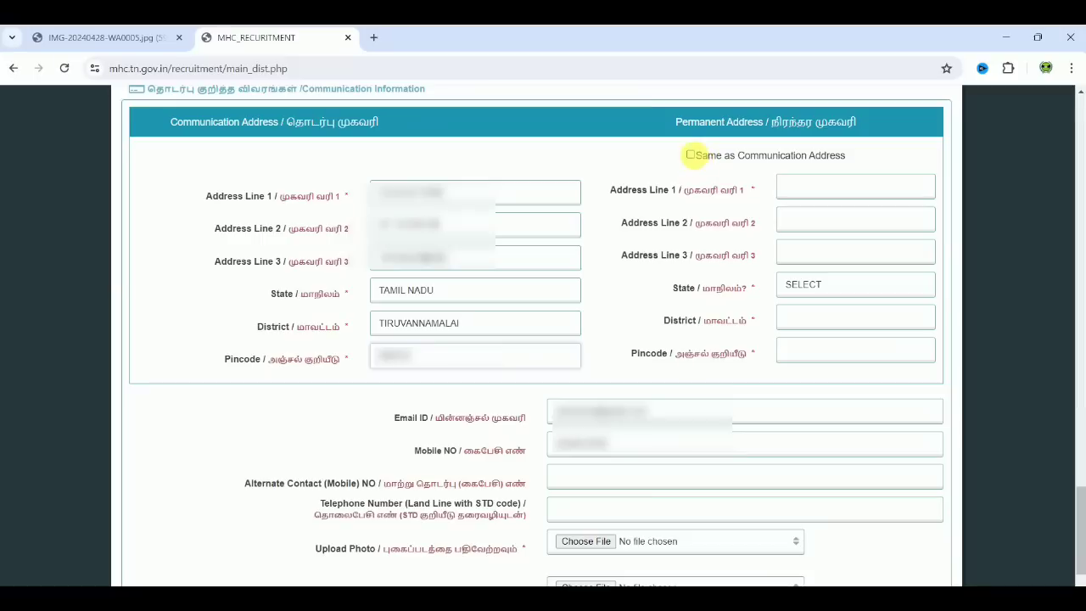
click(690, 155)
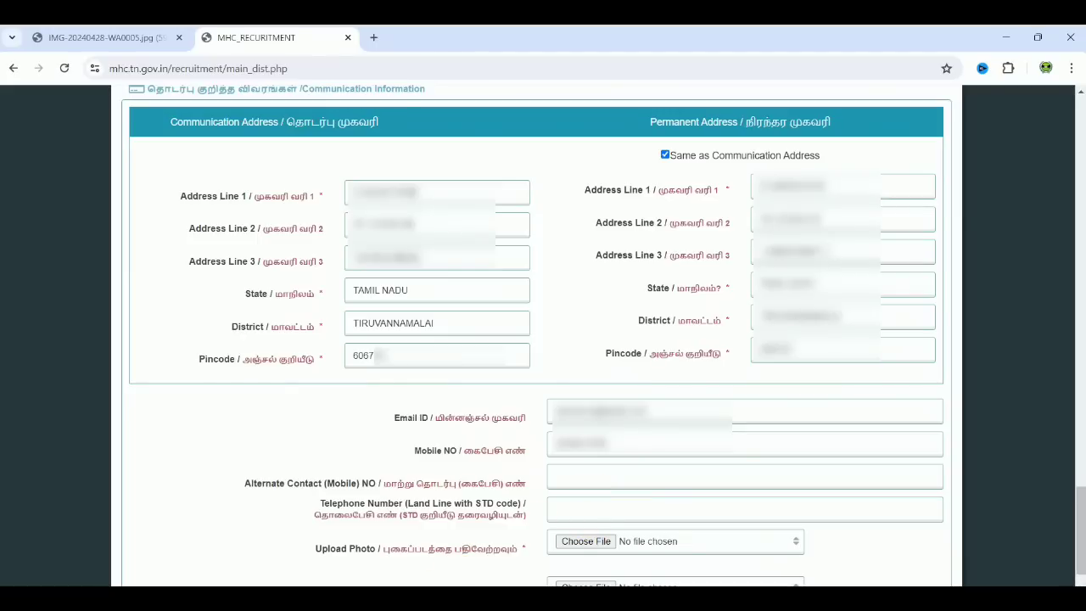
scroll(450, 574, down, 1)
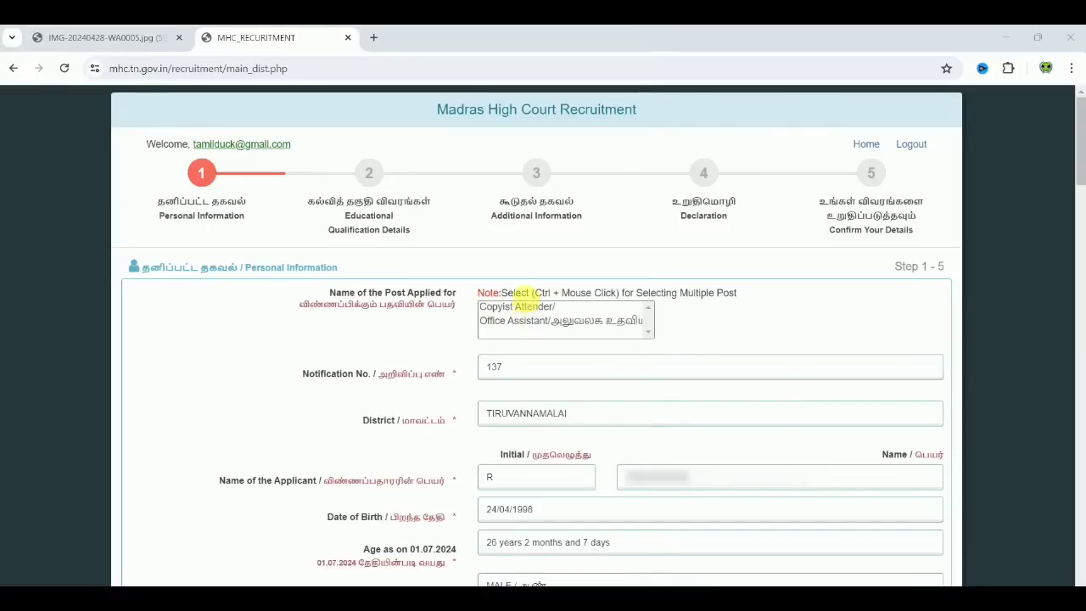
- Select both Office Assistant and Copyist Attender as the posts applied for and dismiss the personal information save alert
click(526, 322)
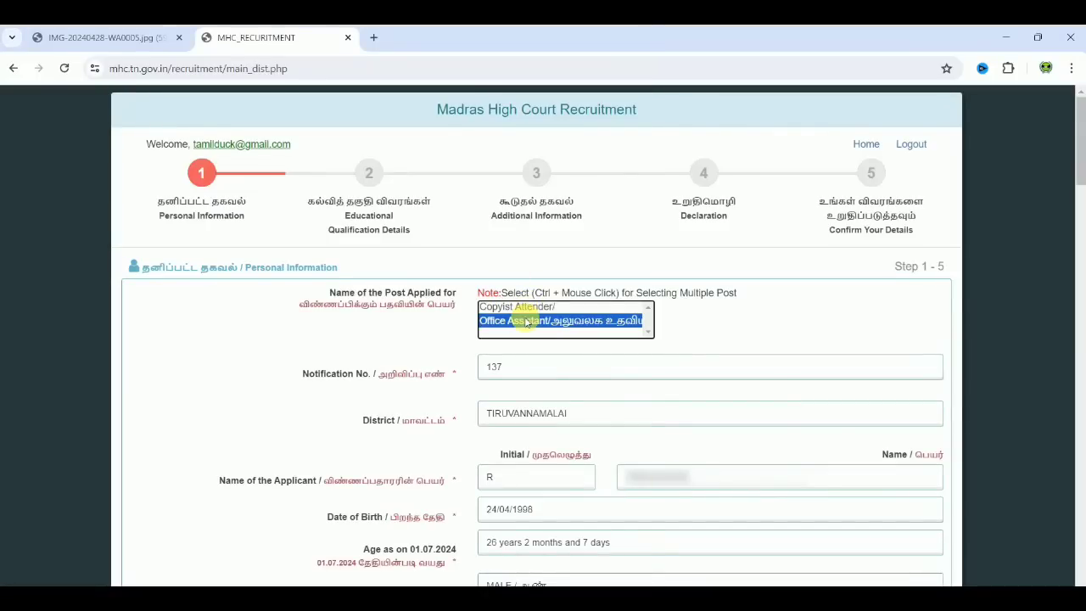
key(ctrl+Up)
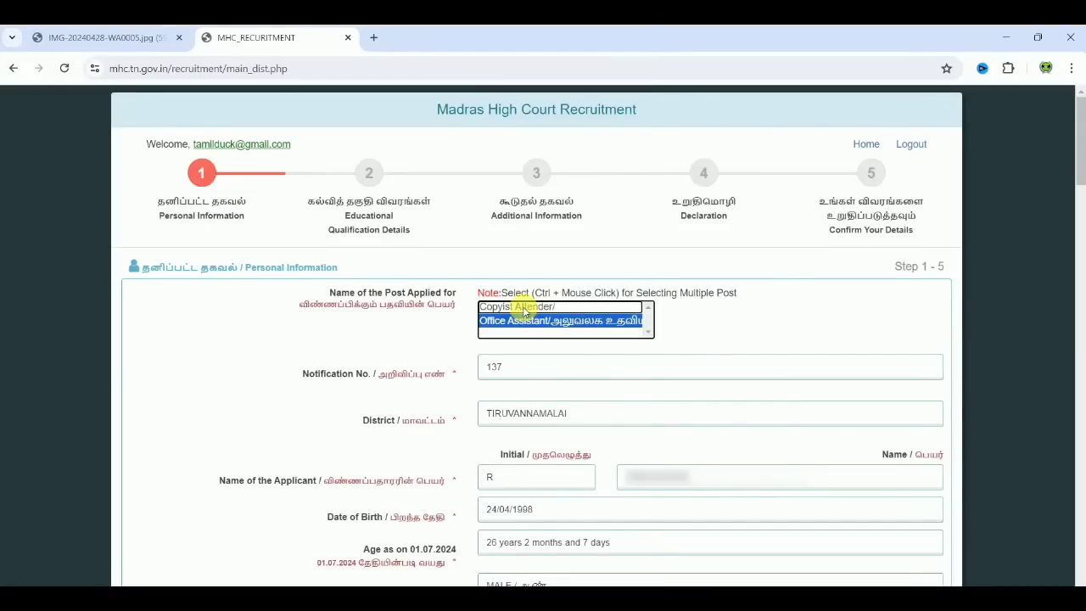
ctrl+click(521, 307)
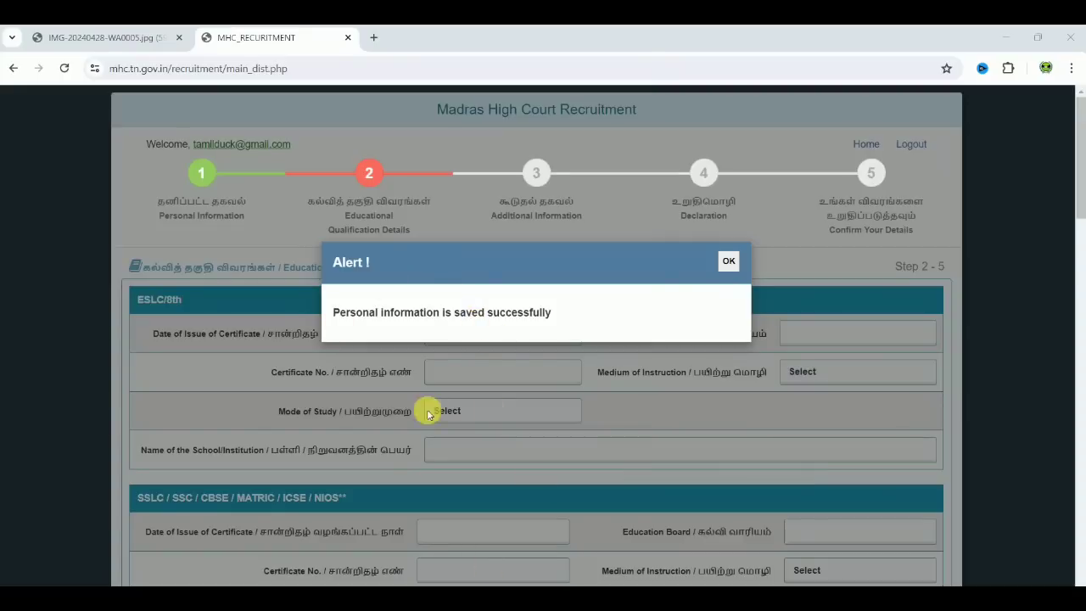
click(728, 262)
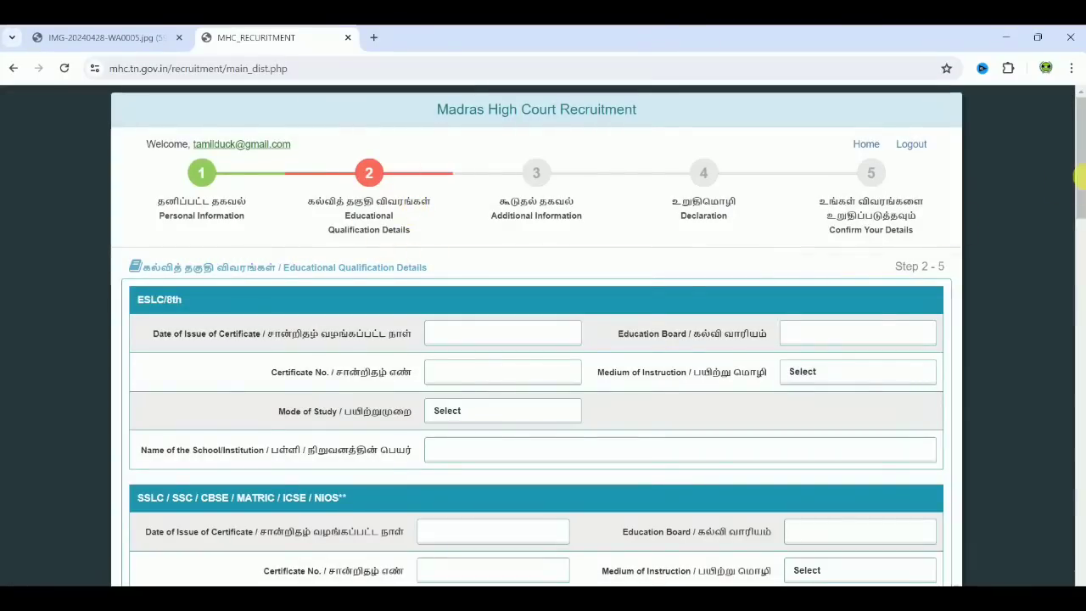
- Set the SSLC certificate's date of issue to 05/2013 in the educational qualification details
drag(1082, 191, 1079, 219)
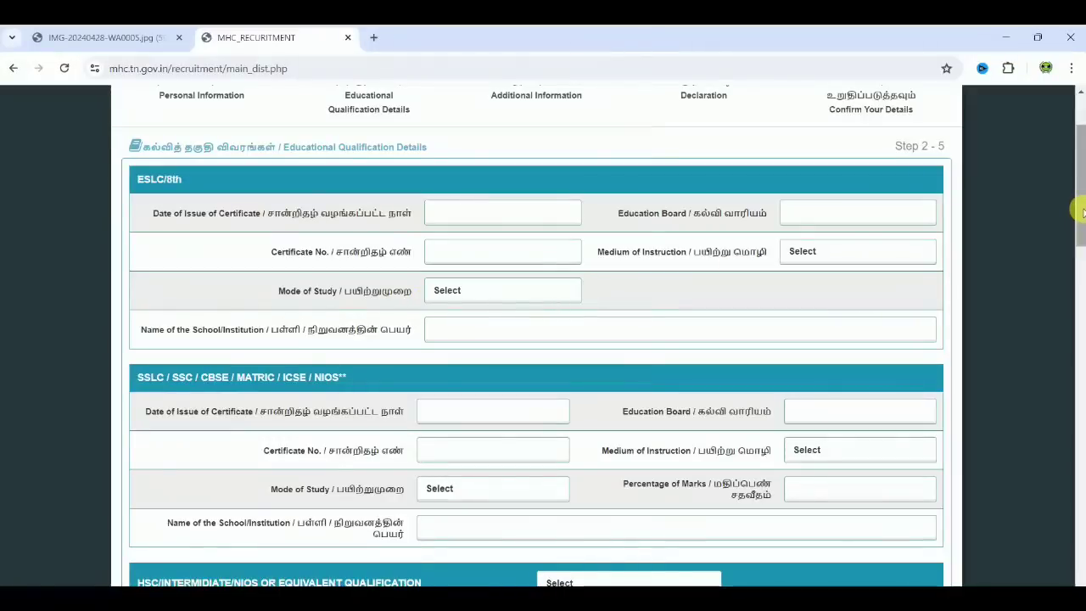
drag(1082, 210, 1080, 234)
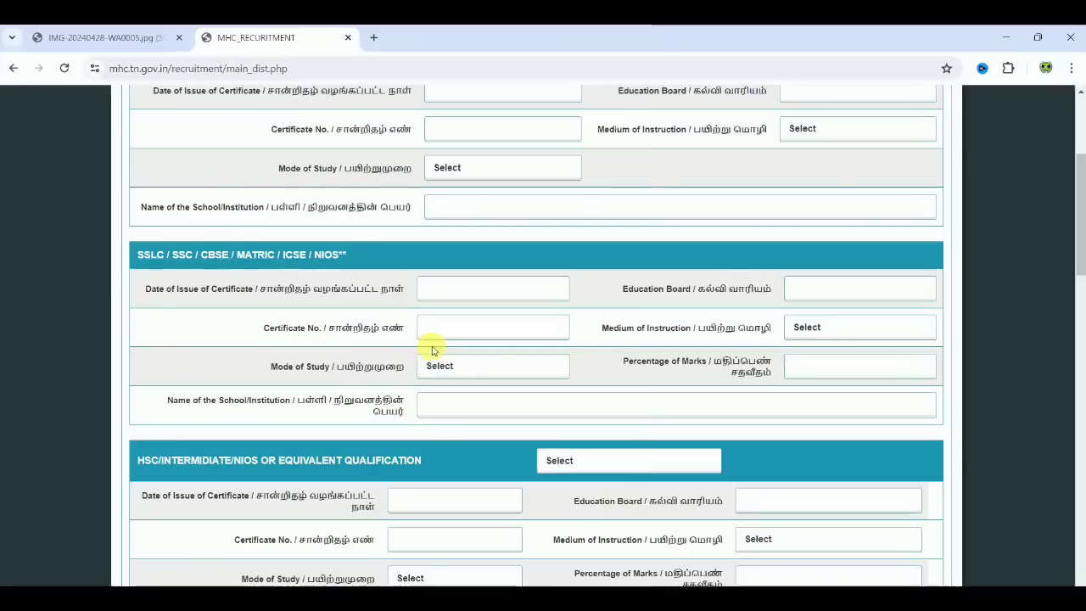
click(468, 292)
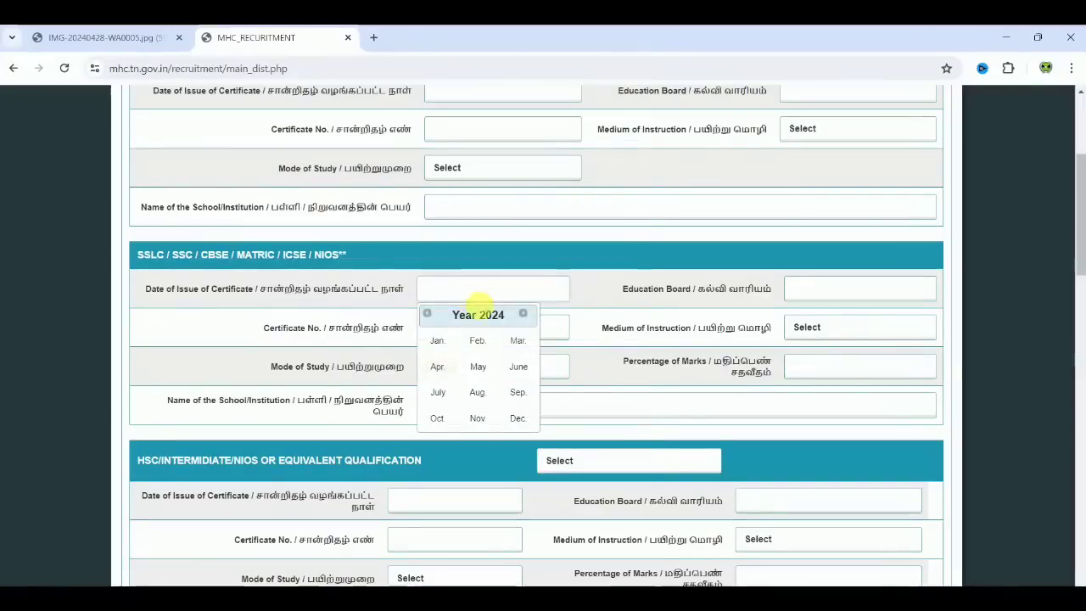
click(481, 315)
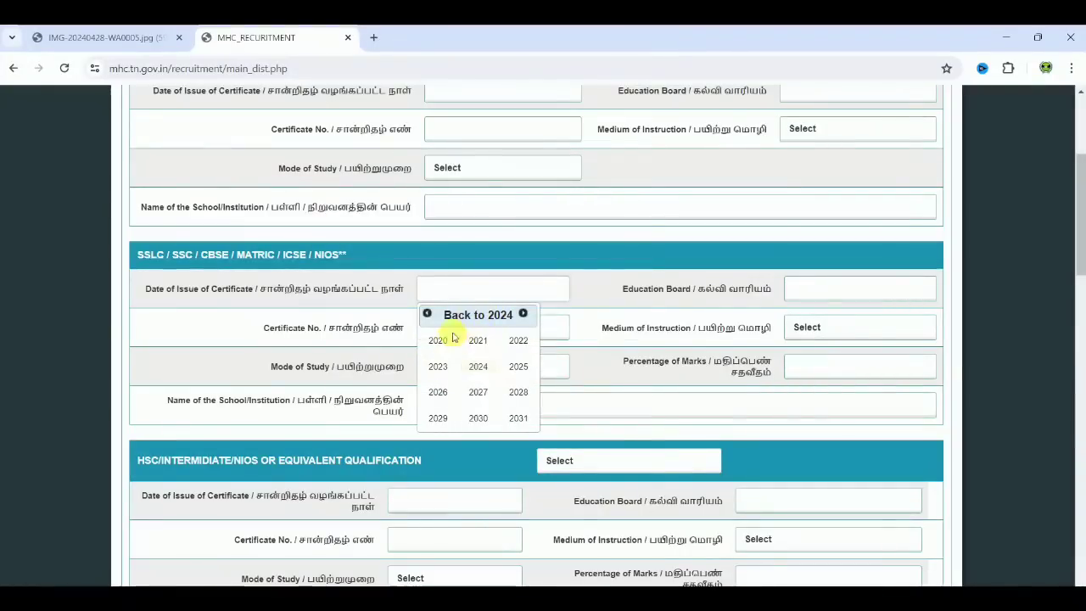
click(427, 314)
click(426, 314)
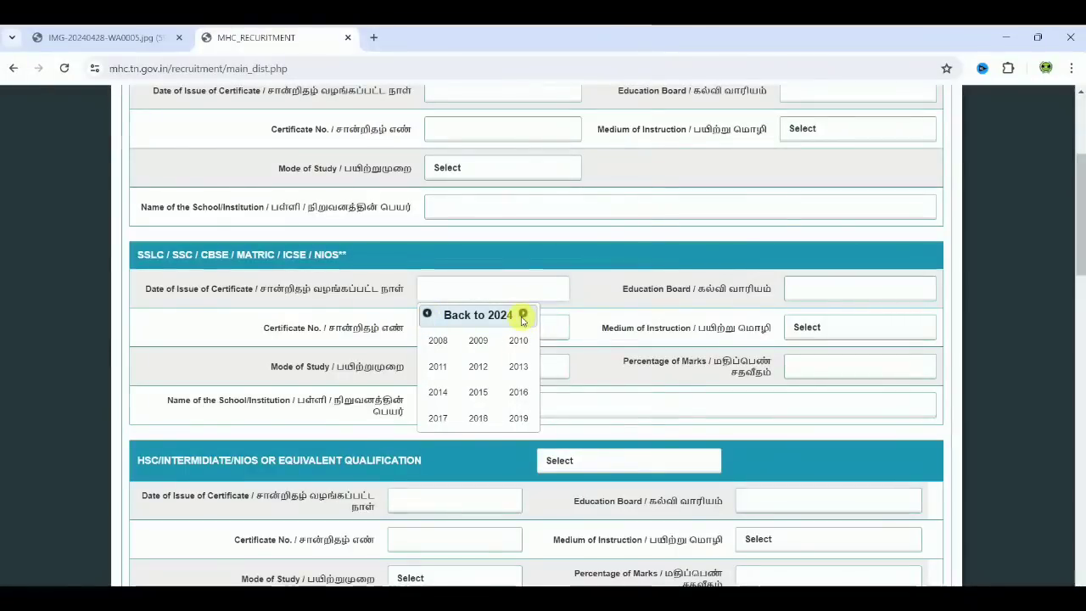
click(517, 367)
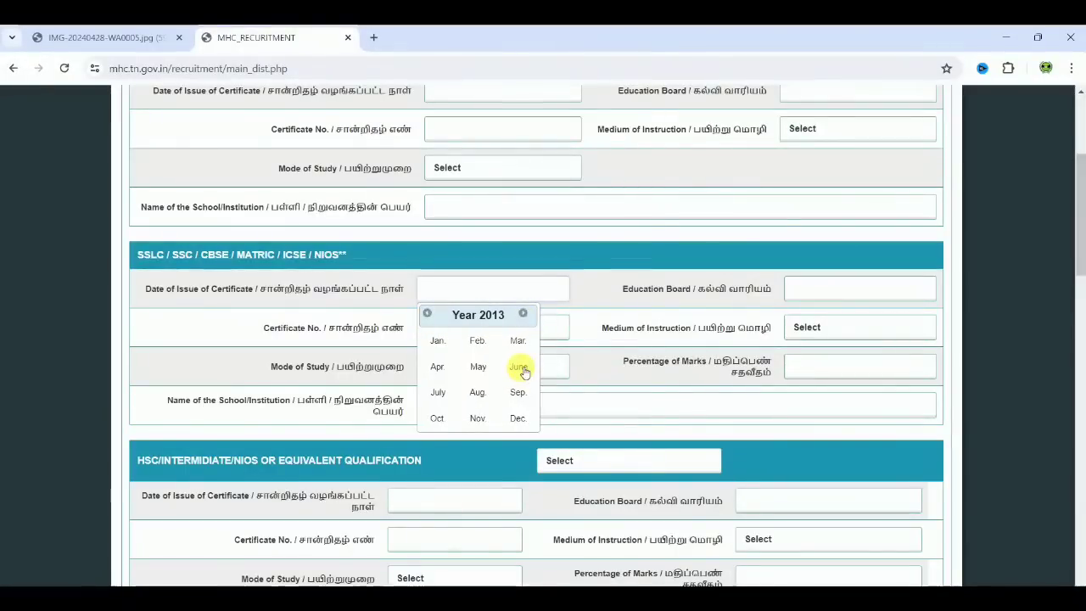
click(478, 368)
click(478, 369)
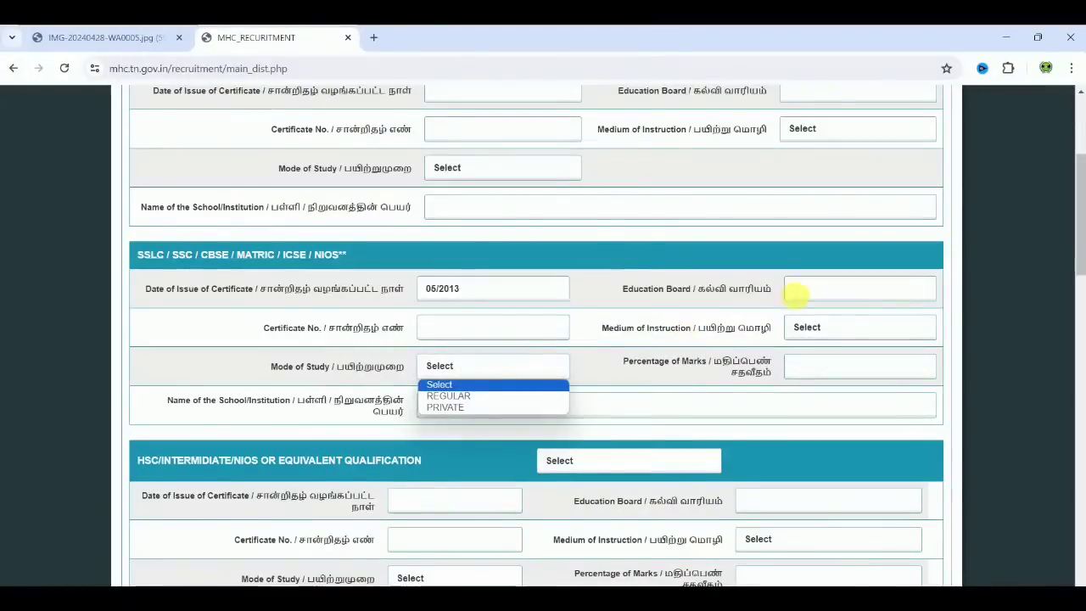
- Enter STATE BOARD as the SSLC education board and fill in the SSLC certificate number
click(810, 291)
text(STAT)
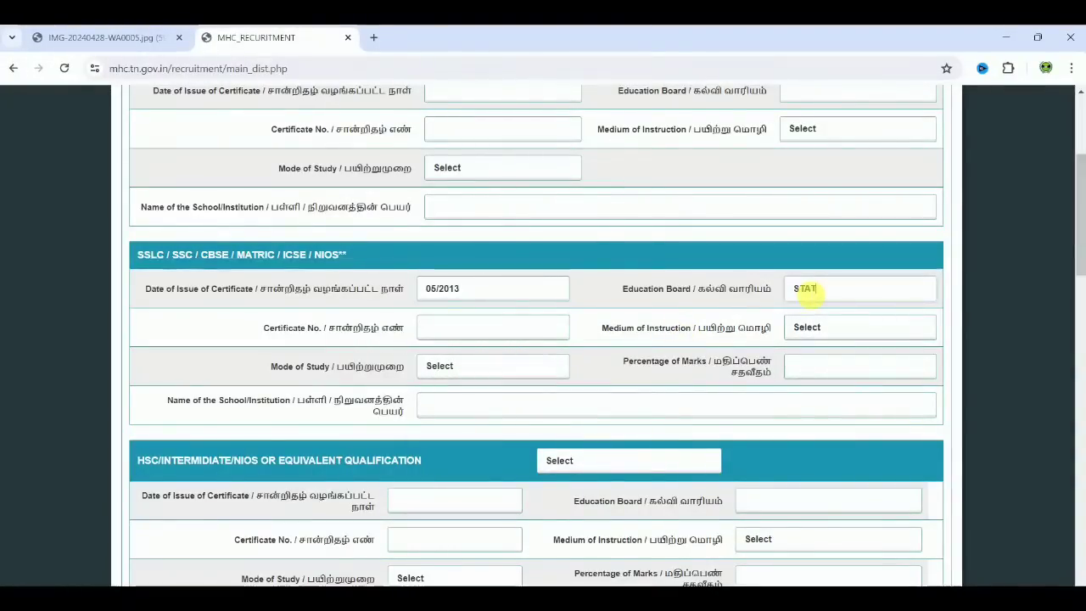
text(E BOARD)
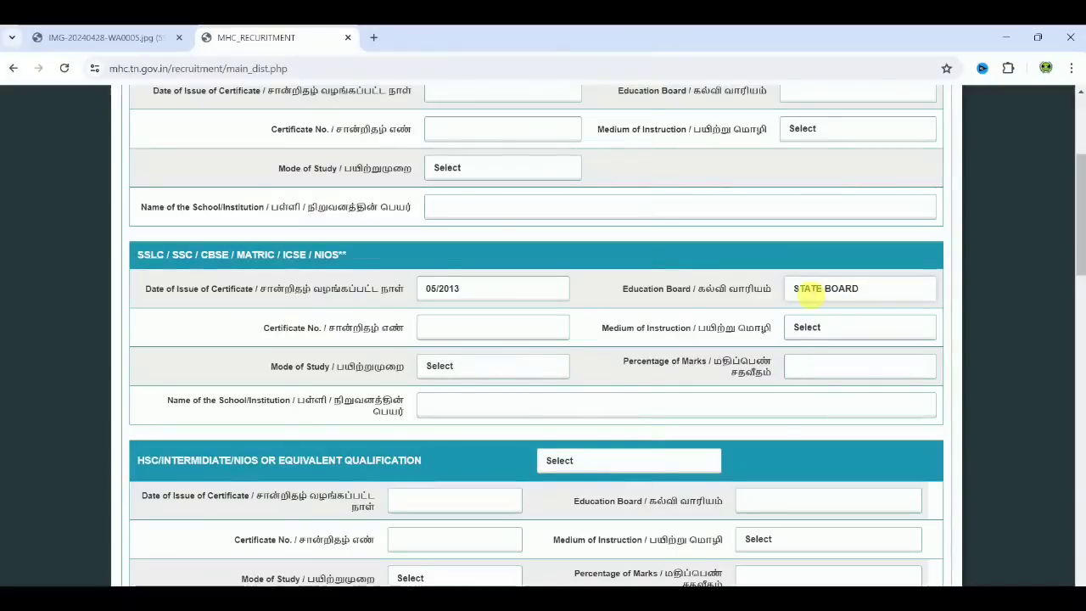
click(544, 325)
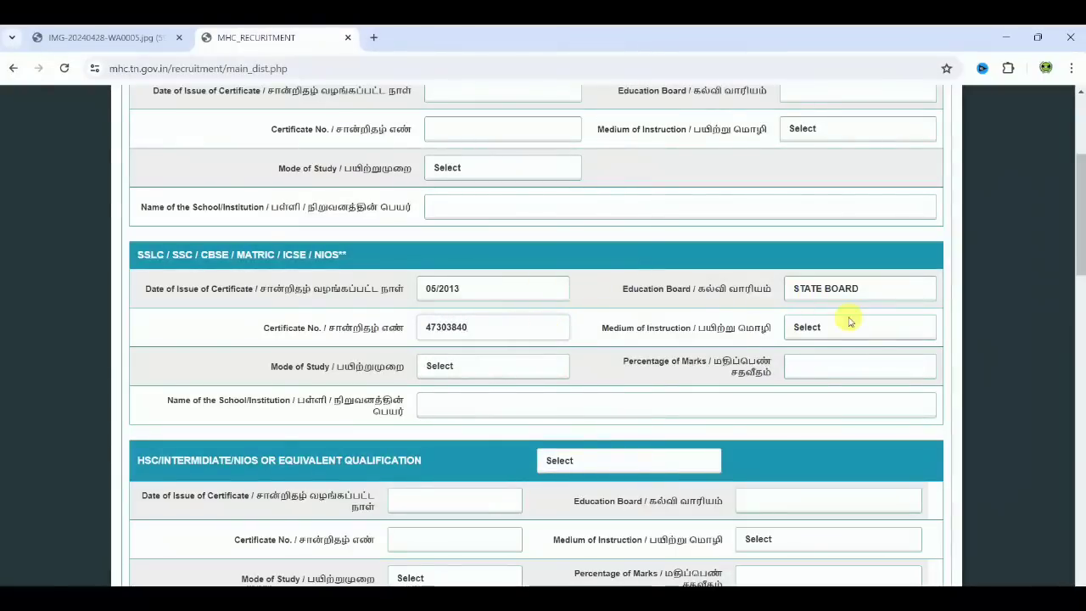
- Set the SSLC medium of instruction to TAMIL and the mode of study to REGULAR
click(849, 322)
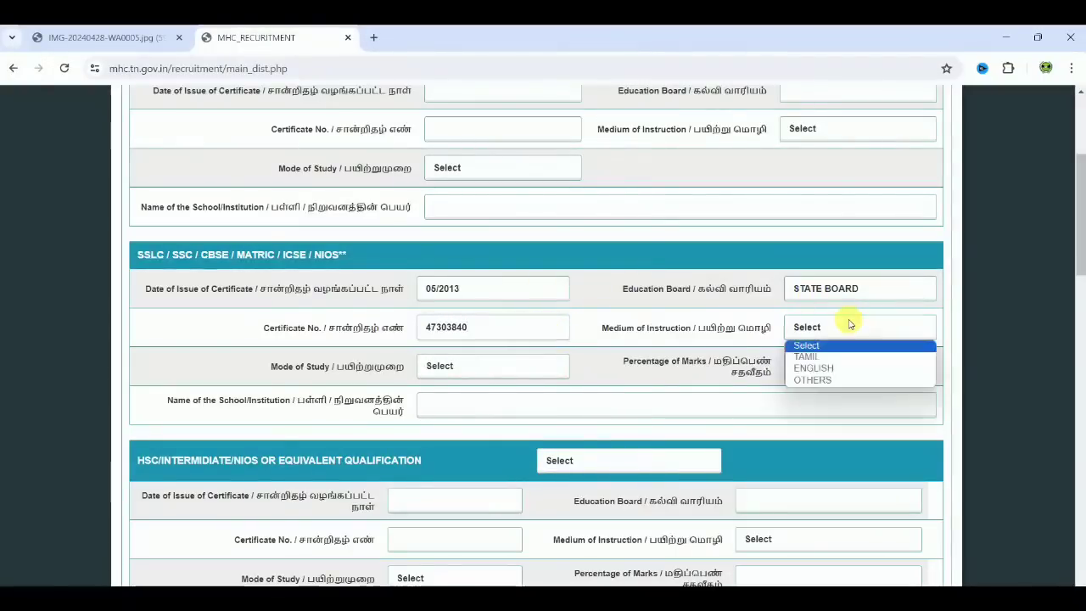
click(814, 356)
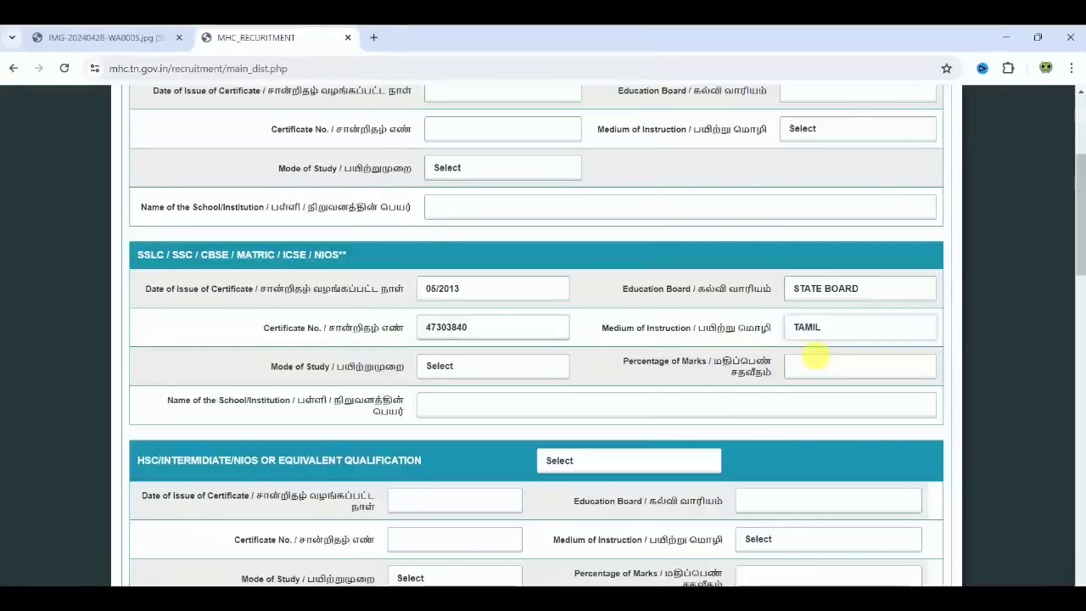
click(430, 369)
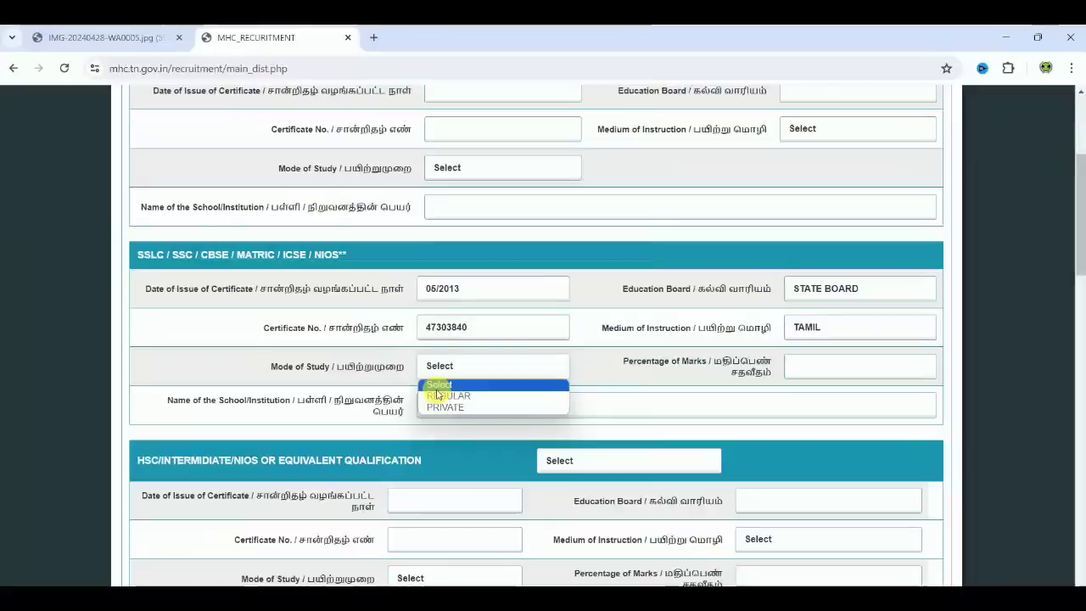
click(441, 396)
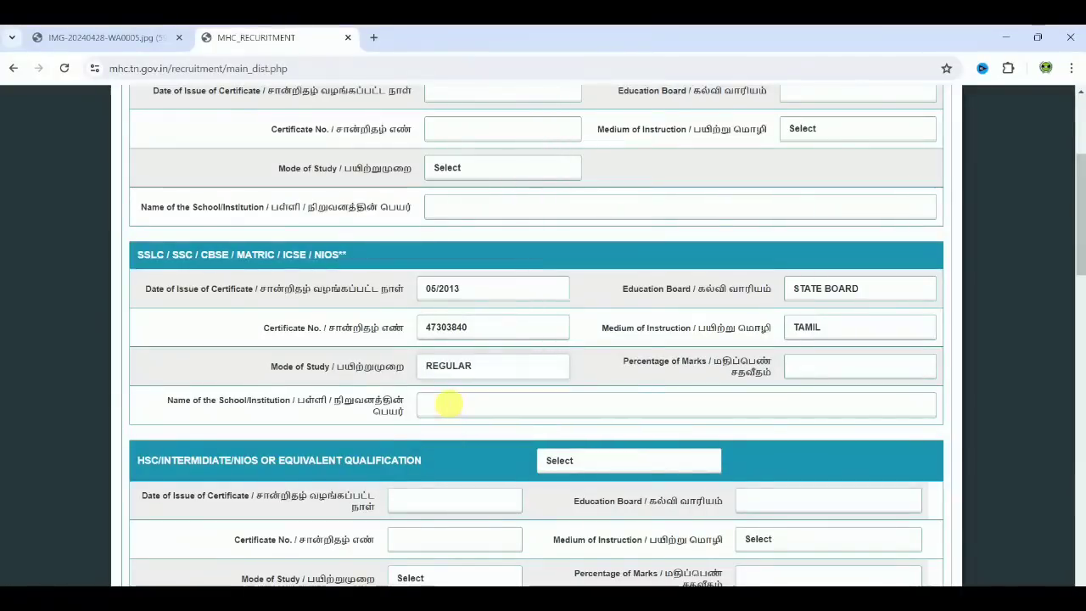
- Set the SSLC percentage of marks to 83 and enter HEBRON HIGH SCHOOL as the SSLC school name
click(860, 366)
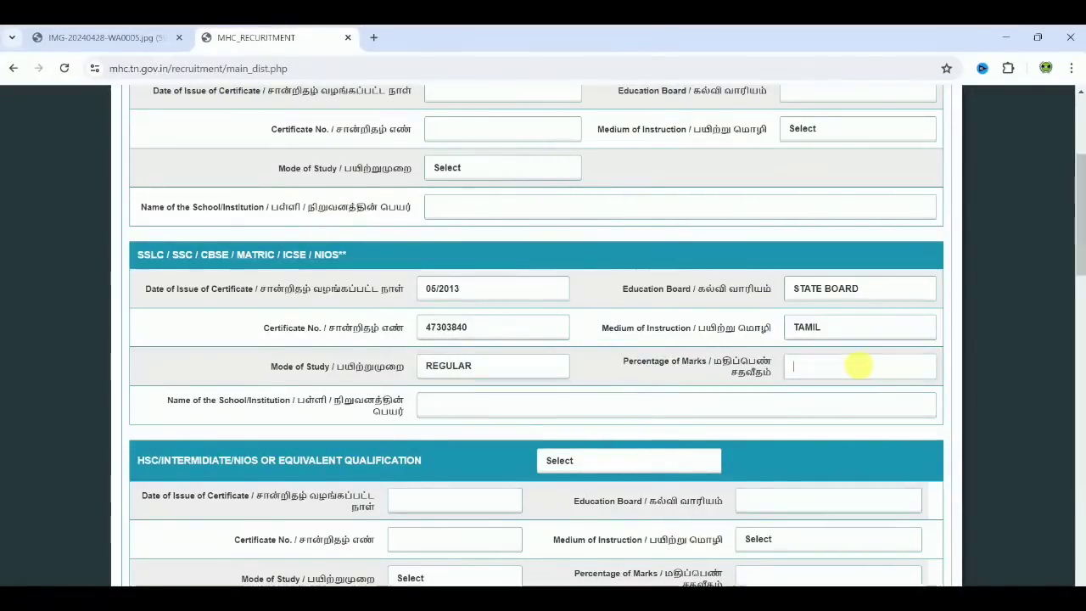
text(83)
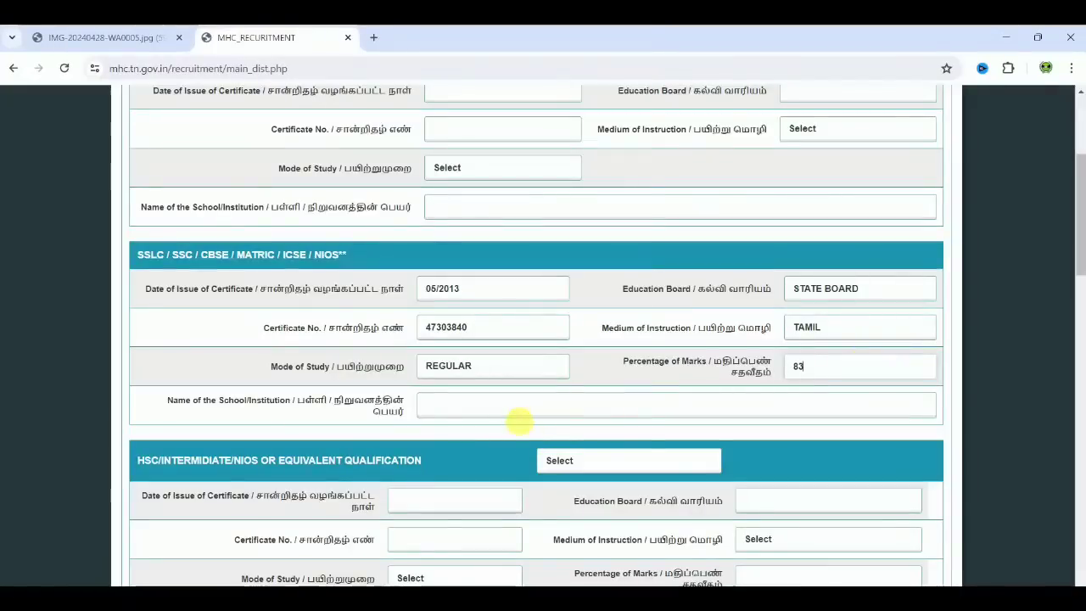
click(520, 419)
text(H)
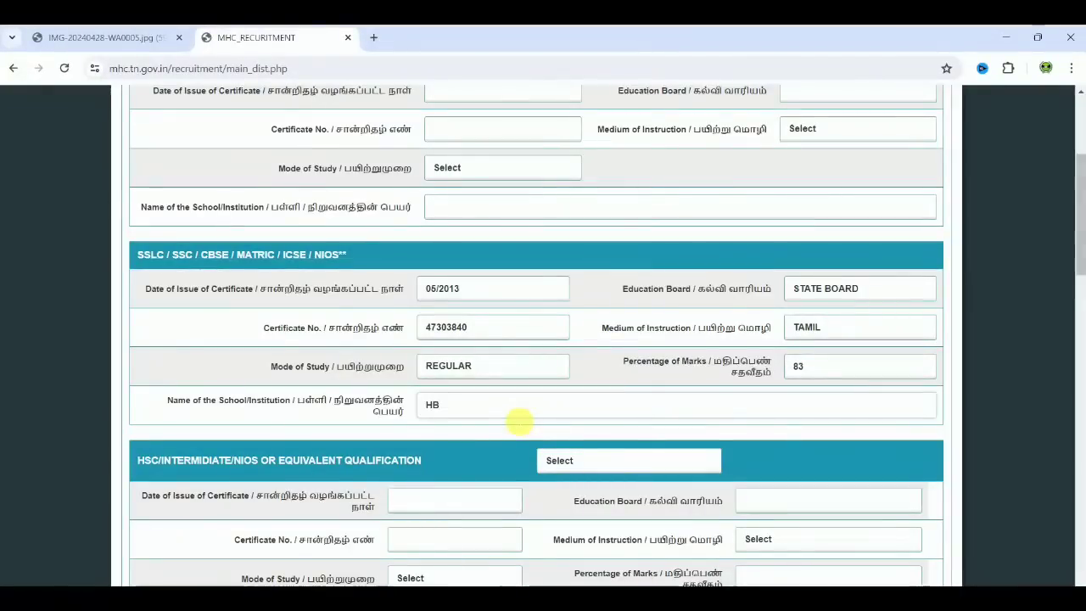
text(EBRON HI)
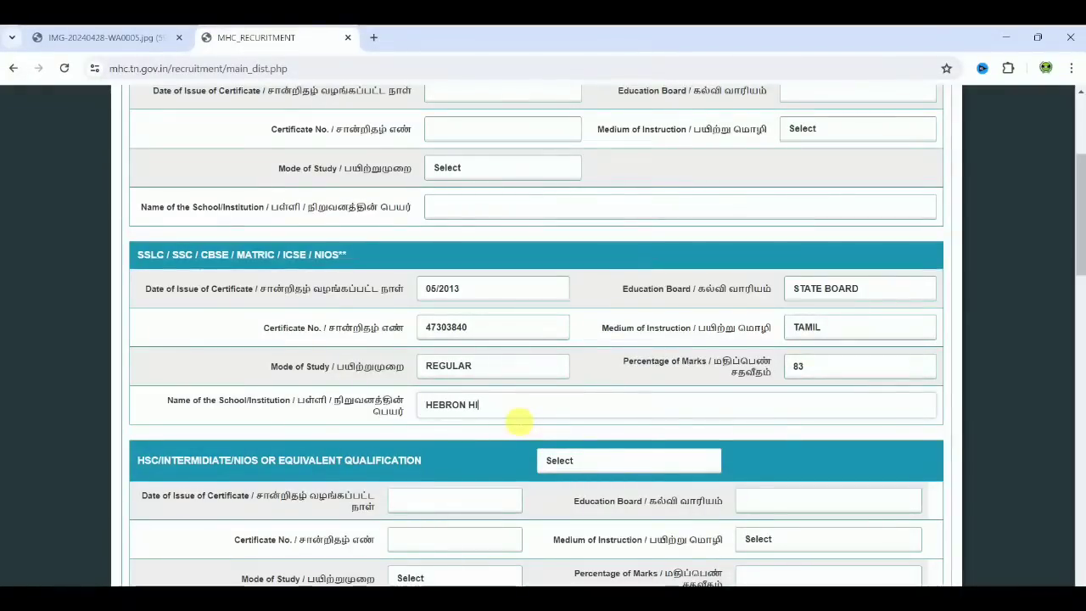
text(GH SCHOOL)
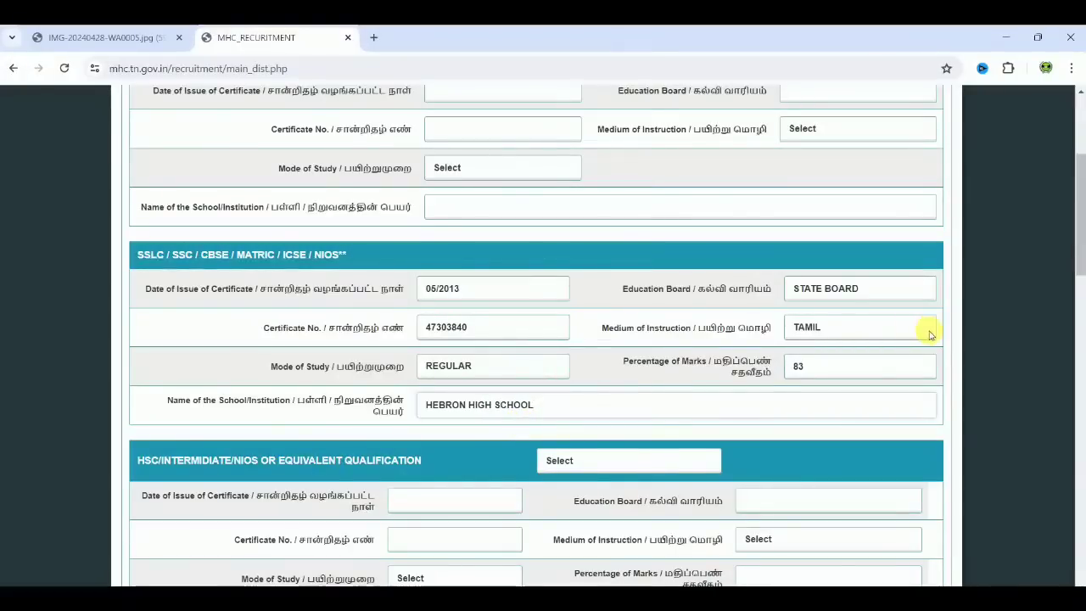
click(1015, 328)
- Choose HSC / INTERMIDIATE as the higher secondary qualification and set its certificate date of issue to 05/2015
drag(1079, 236, 1080, 303)
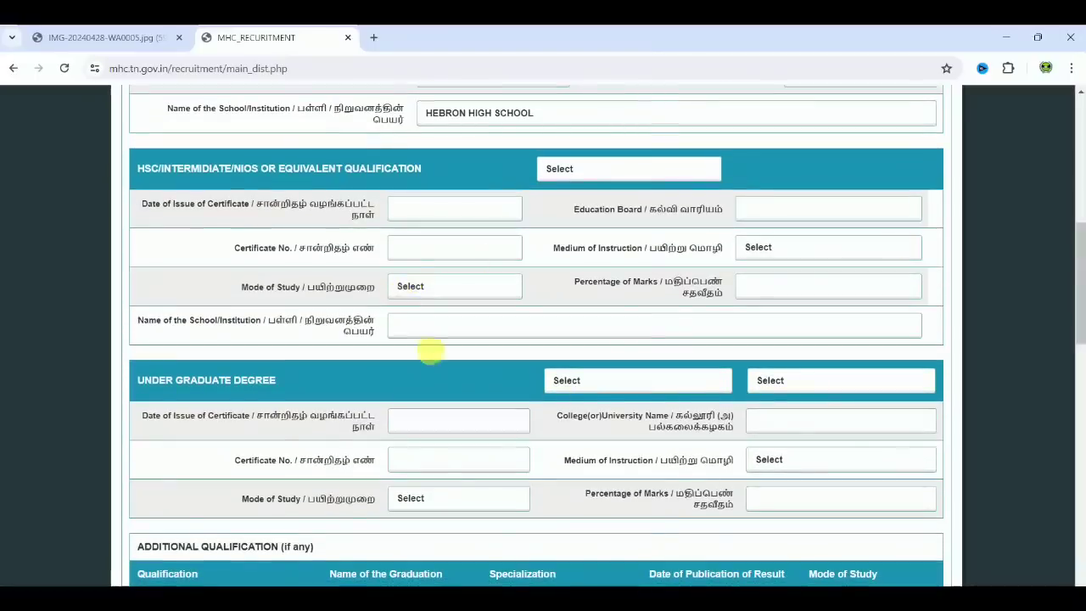
click(568, 171)
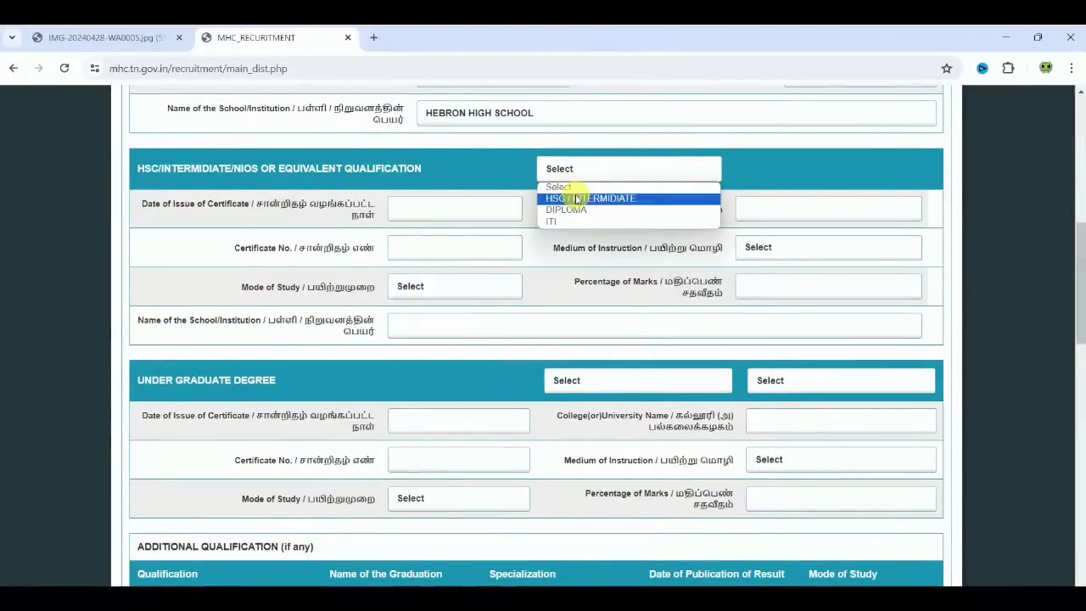
click(558, 198)
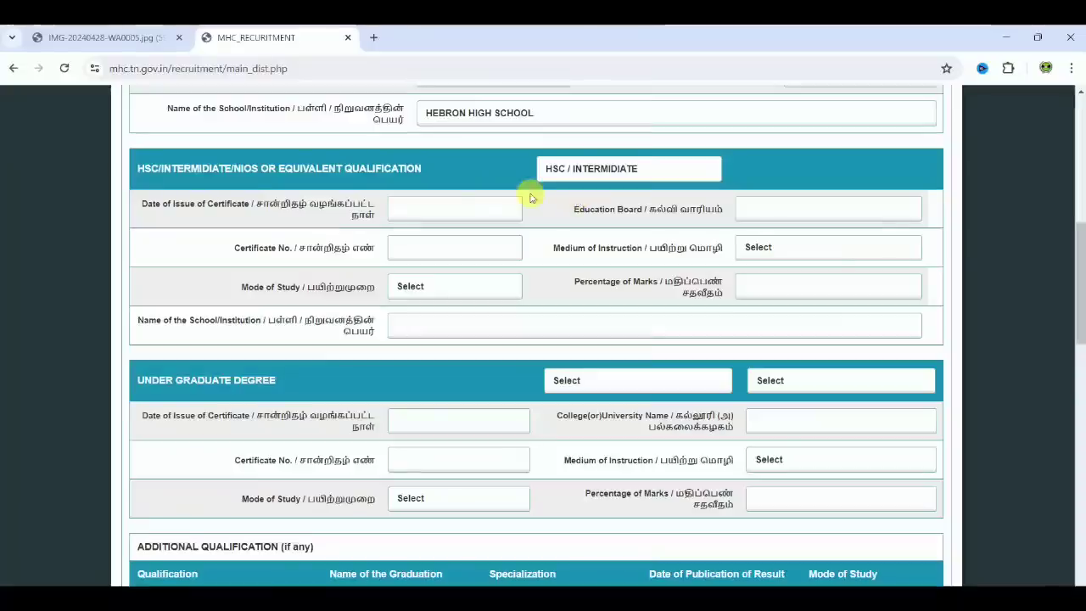
click(477, 213)
click(469, 236)
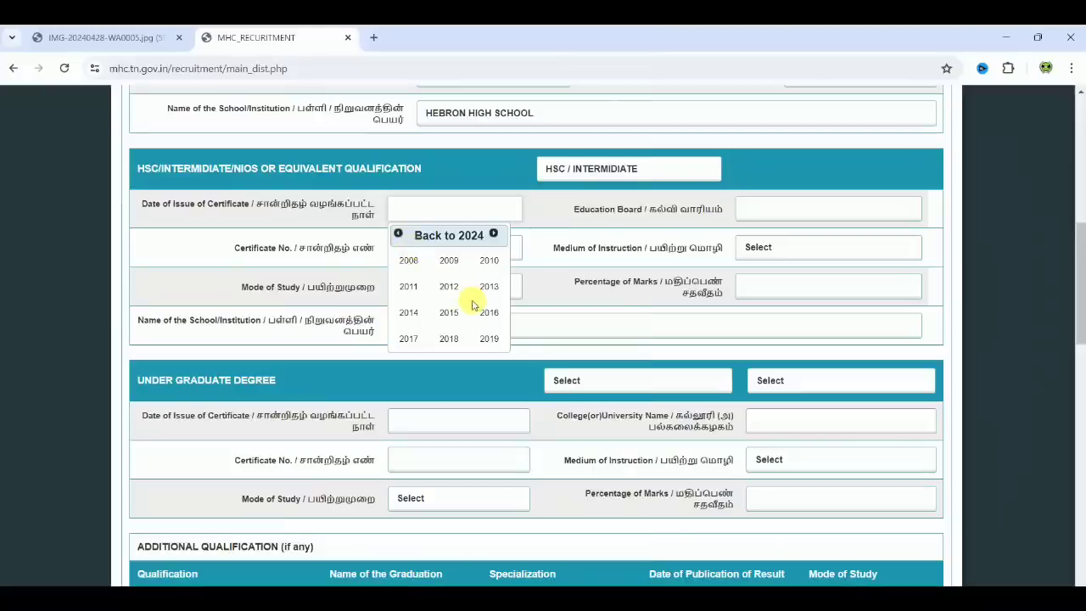
click(452, 313)
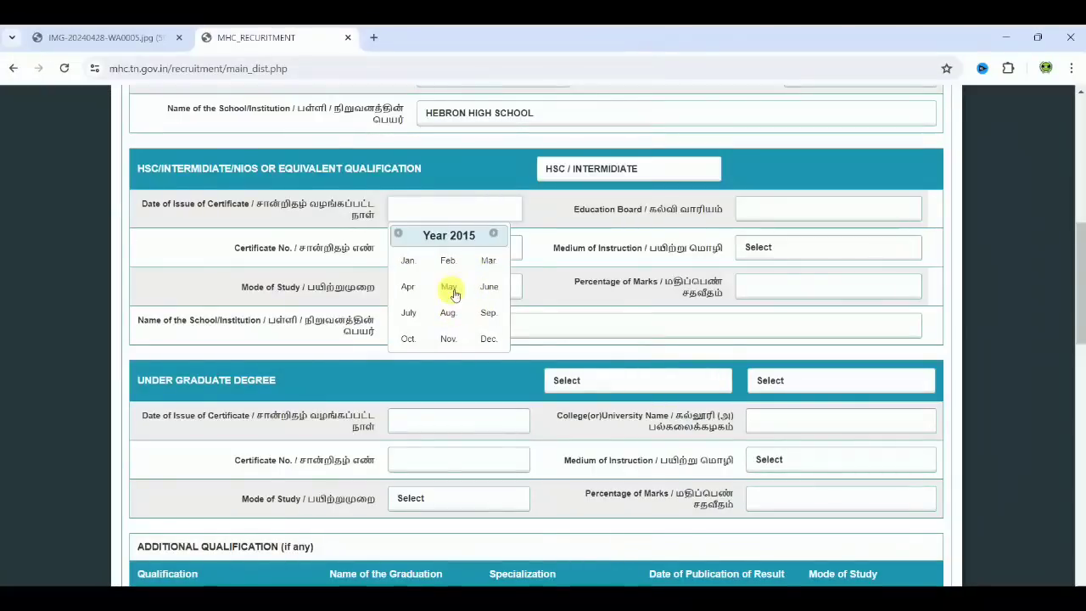
click(449, 287)
- Enter STATE BOARD as the HSC education board and fill in the HSC certificate number
text(STATE BOARD)
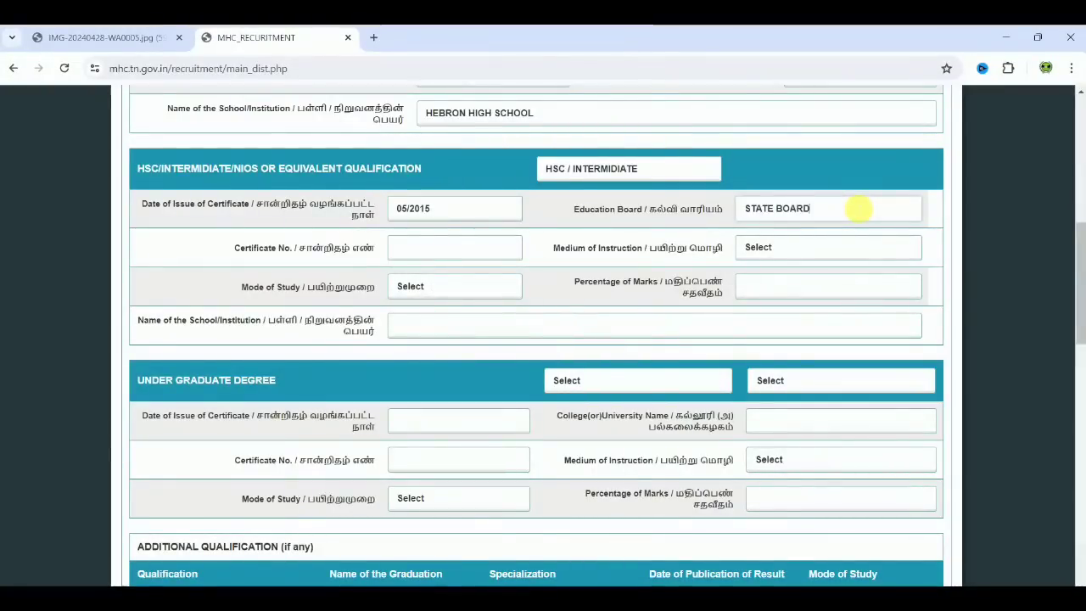
click(477, 249)
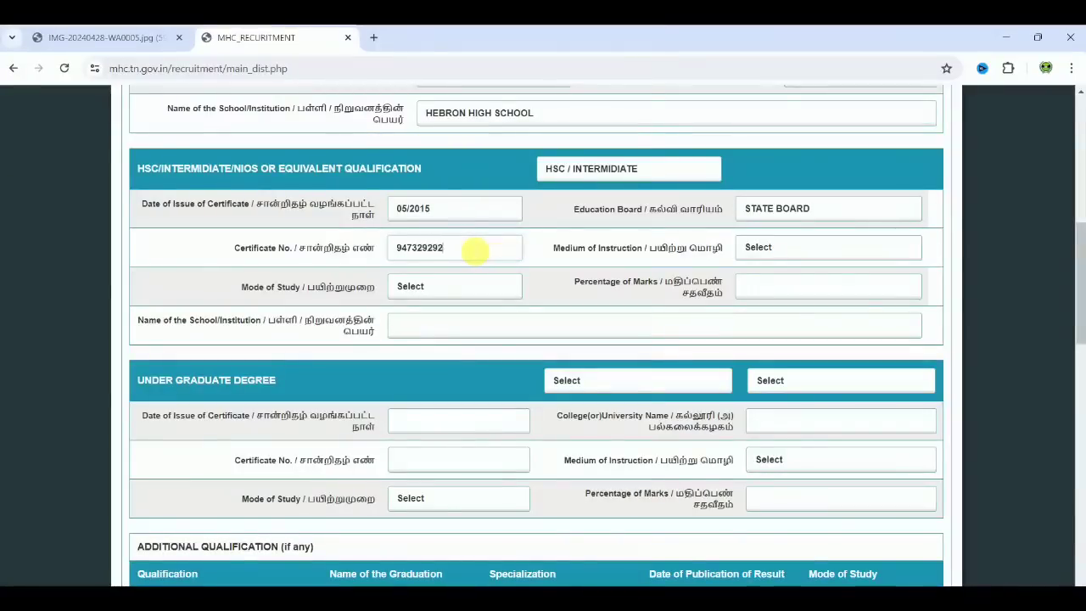
- Complete the HSC details with TAMIL as medium, REGULAR as mode of study, 81 percent marks and HEBRON as the school name
click(758, 247)
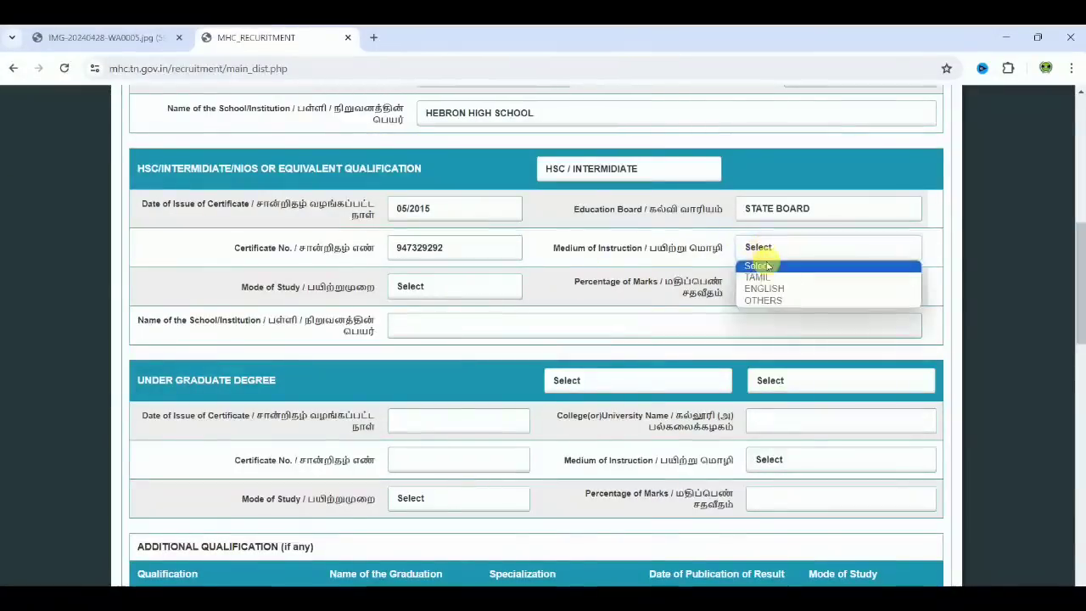
click(757, 278)
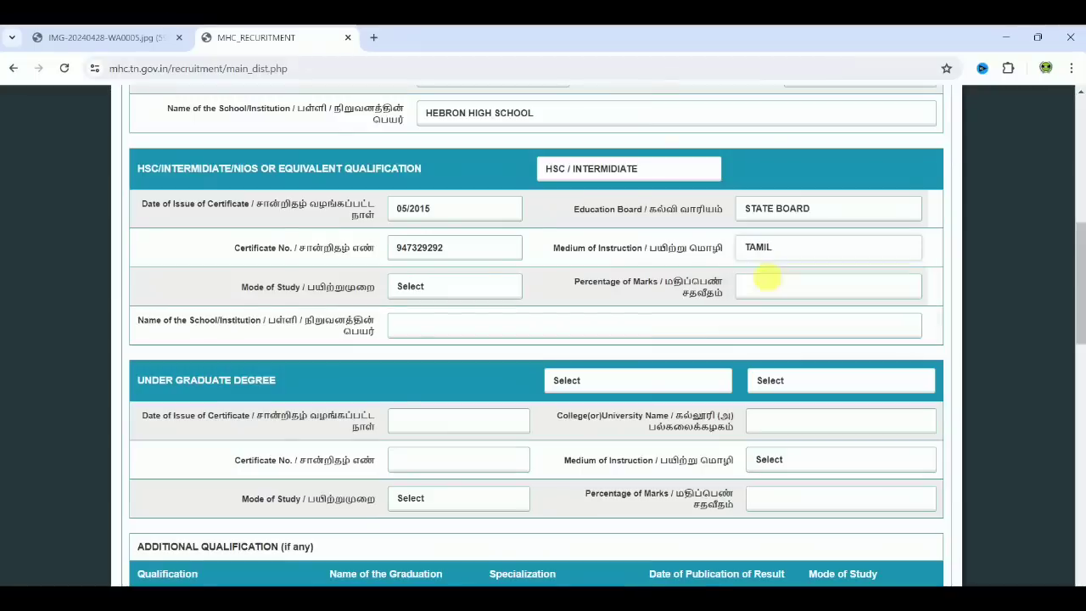
click(463, 281)
click(445, 315)
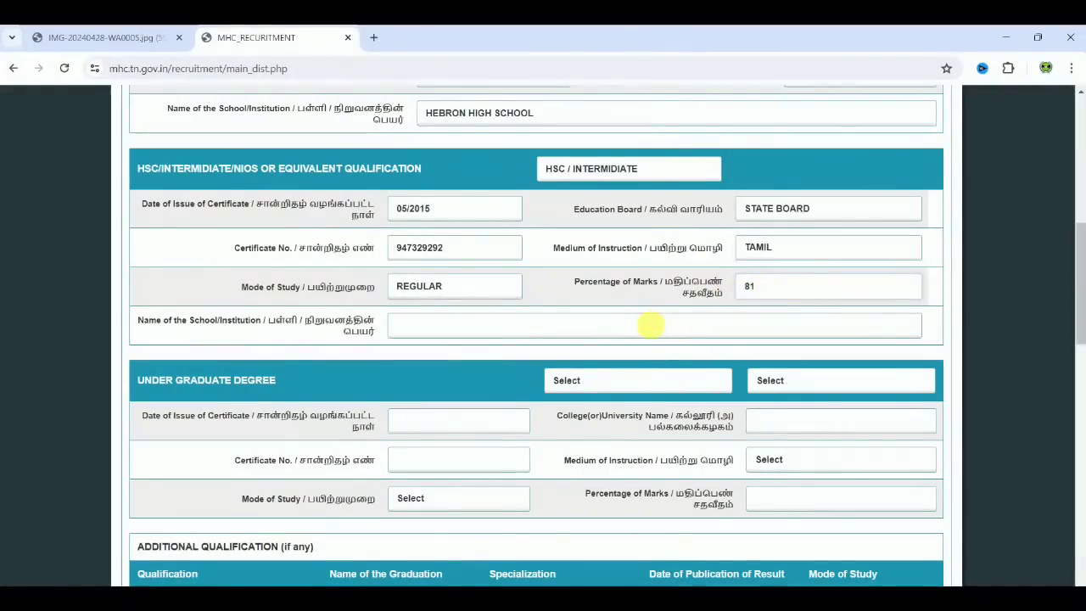
click(649, 324)
text(HEBRON)
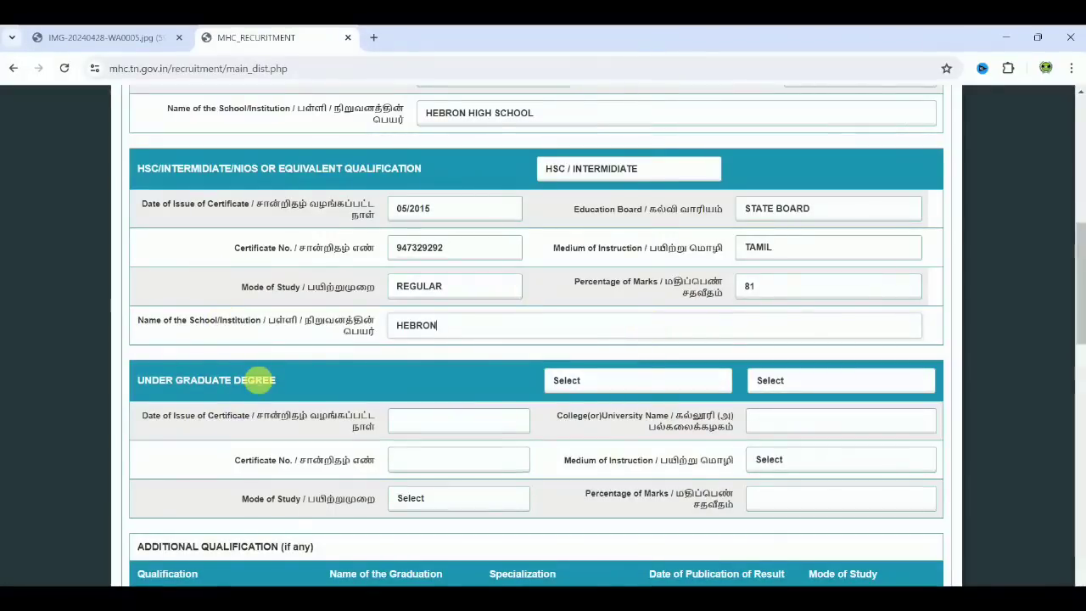
- Set the under graduate degree to OTHERS with B.C.A. - Computer Applications as the course
click(556, 381)
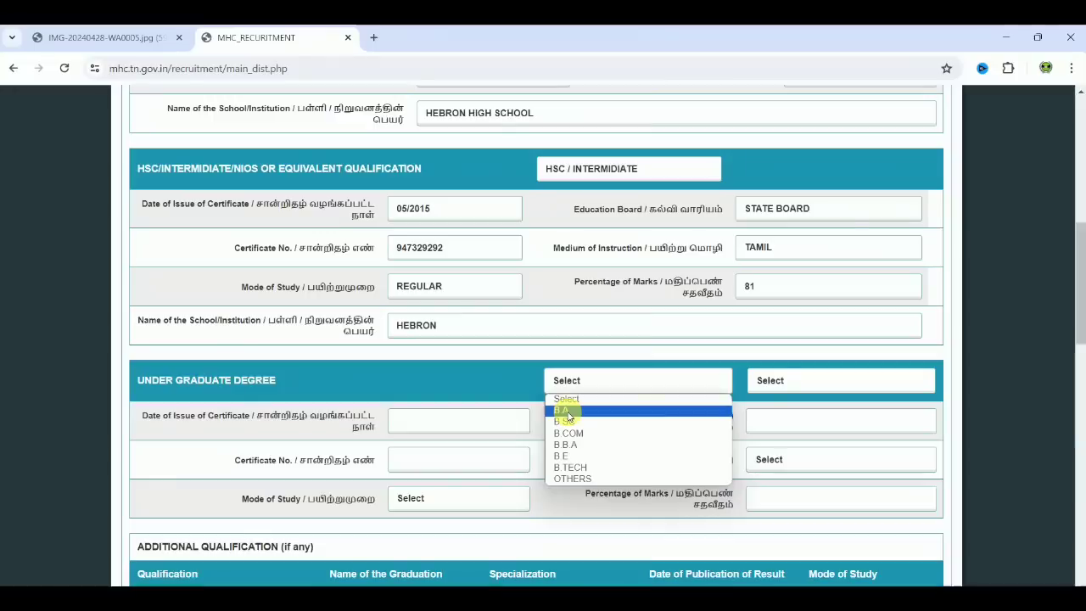
click(580, 479)
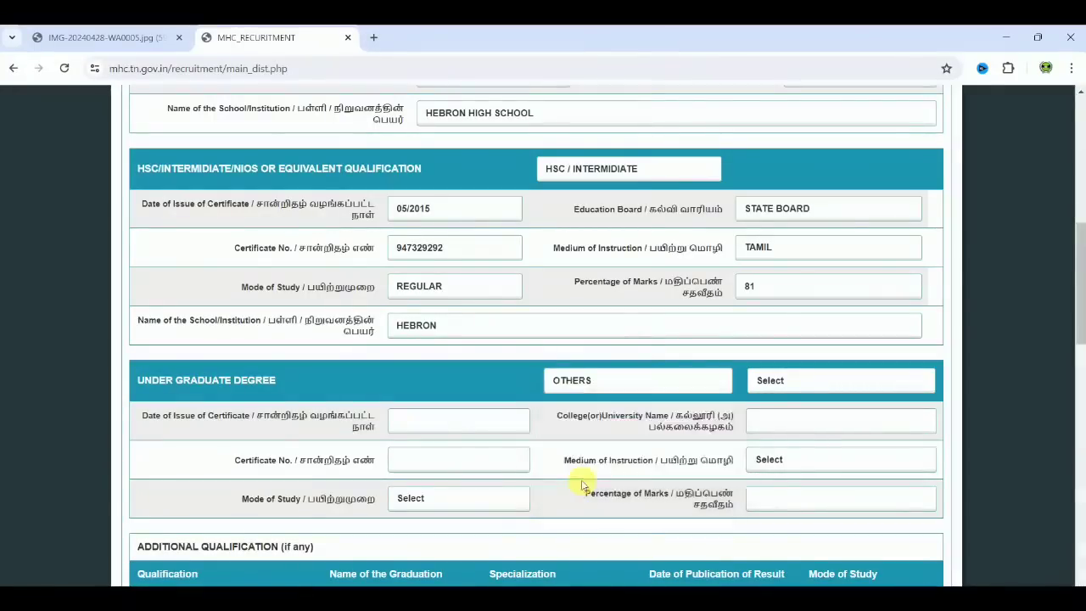
click(766, 381)
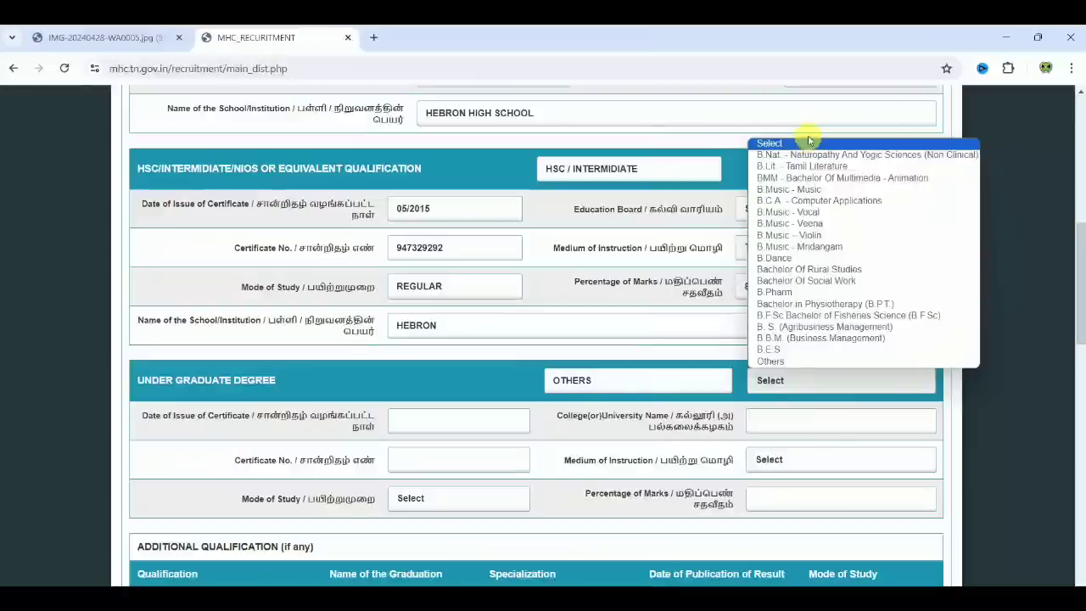
click(816, 201)
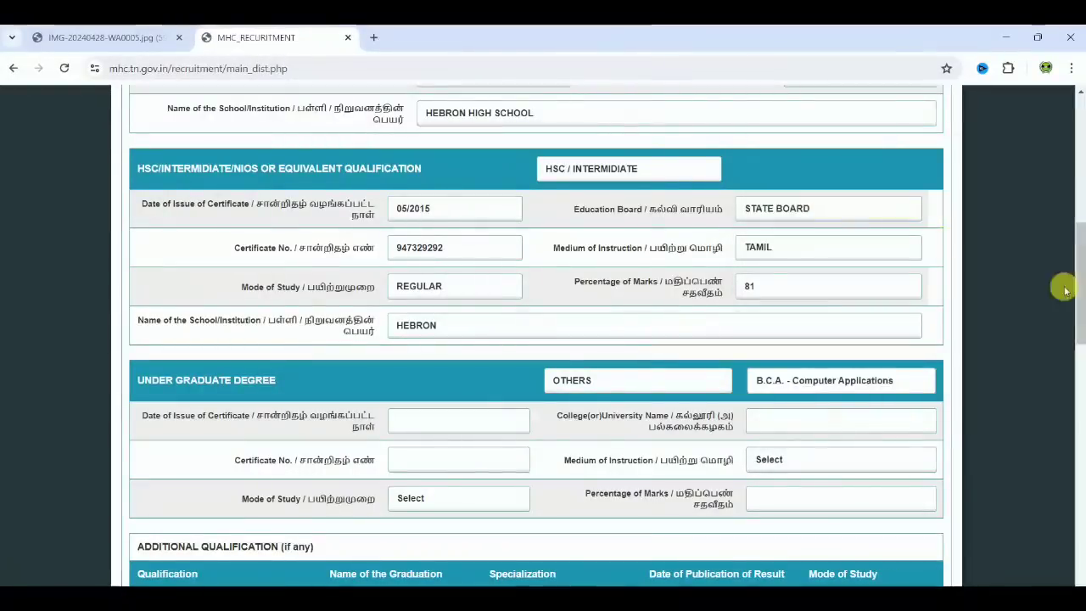
- Set the under graduate certificate's date of issue to 09/2018
scroll(1080, 321, down, 1)
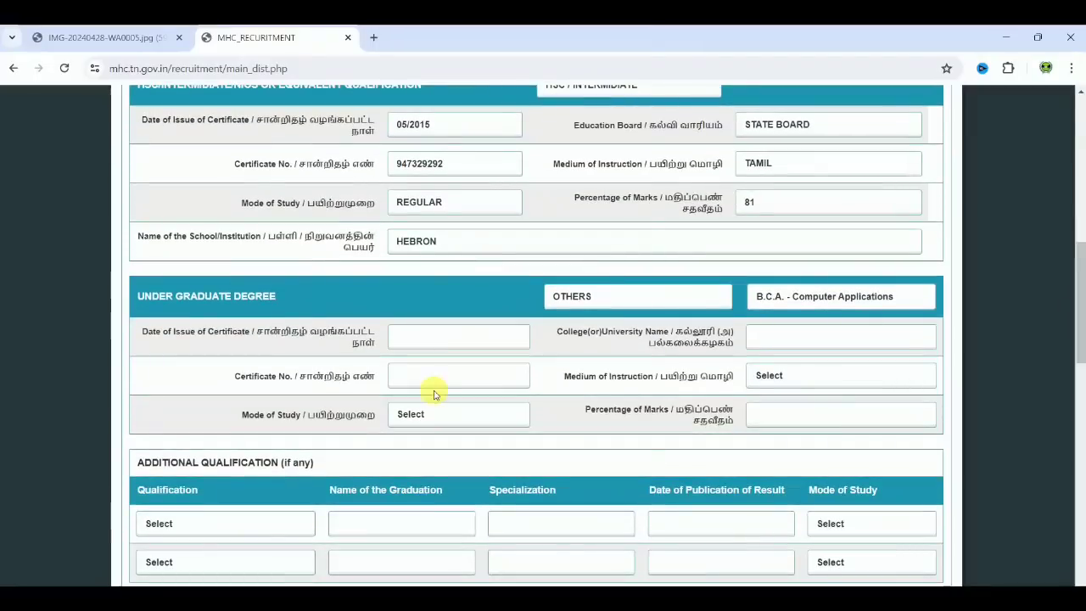
click(433, 344)
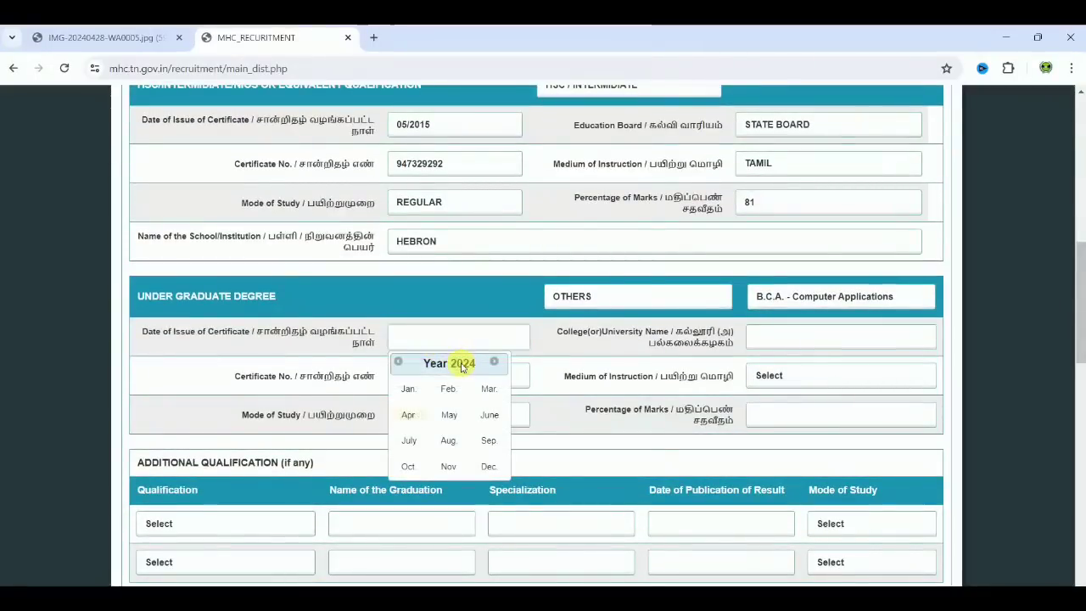
click(456, 363)
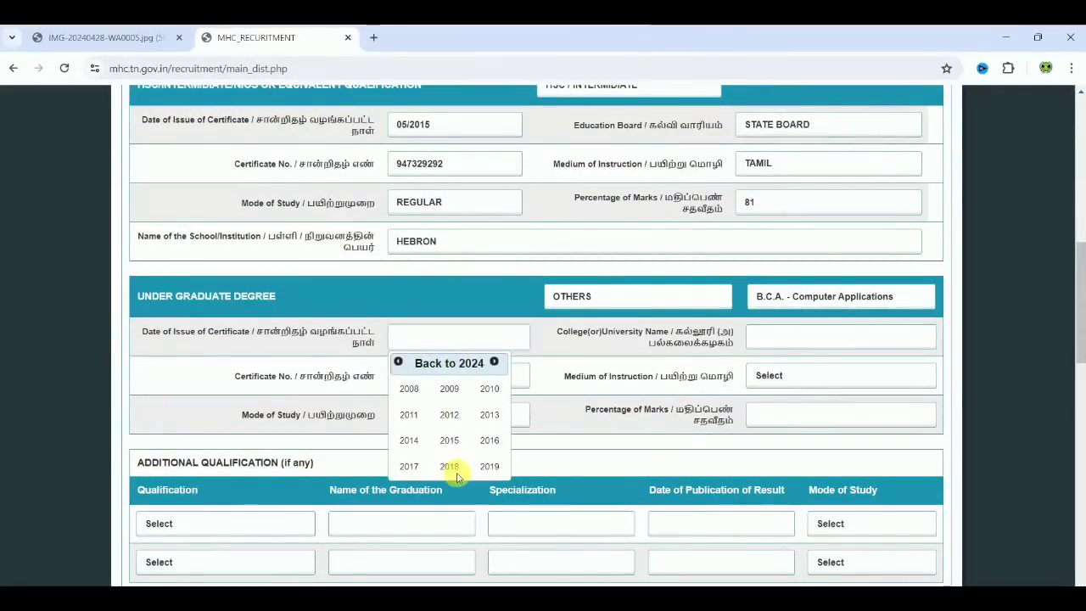
click(450, 467)
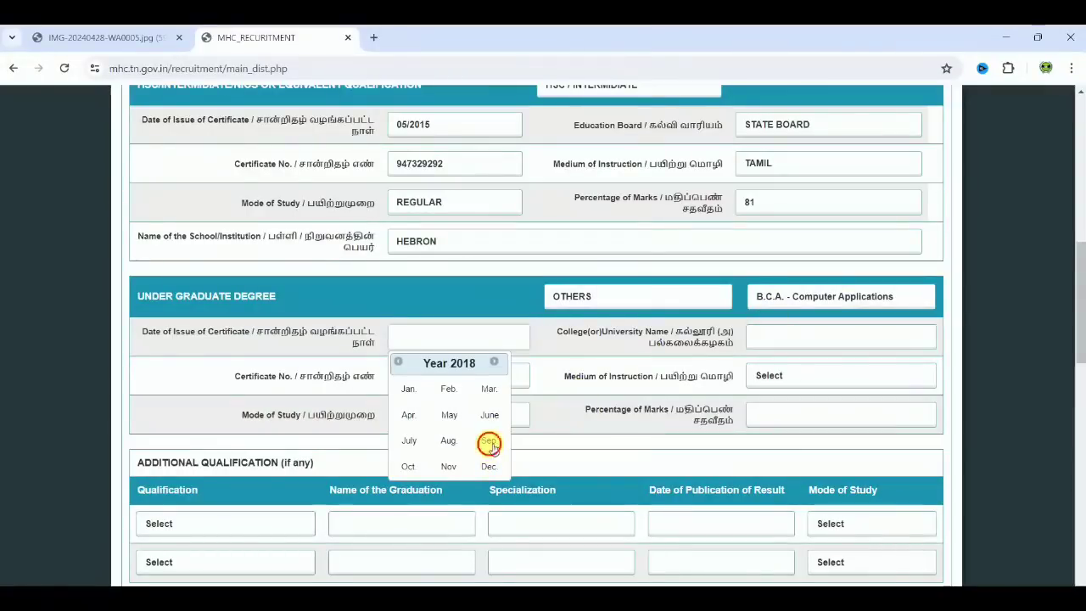
click(489, 440)
- Enter SANMUGA COLLEGE as the under graduate college name and fill in the degree certificate number
click(789, 343)
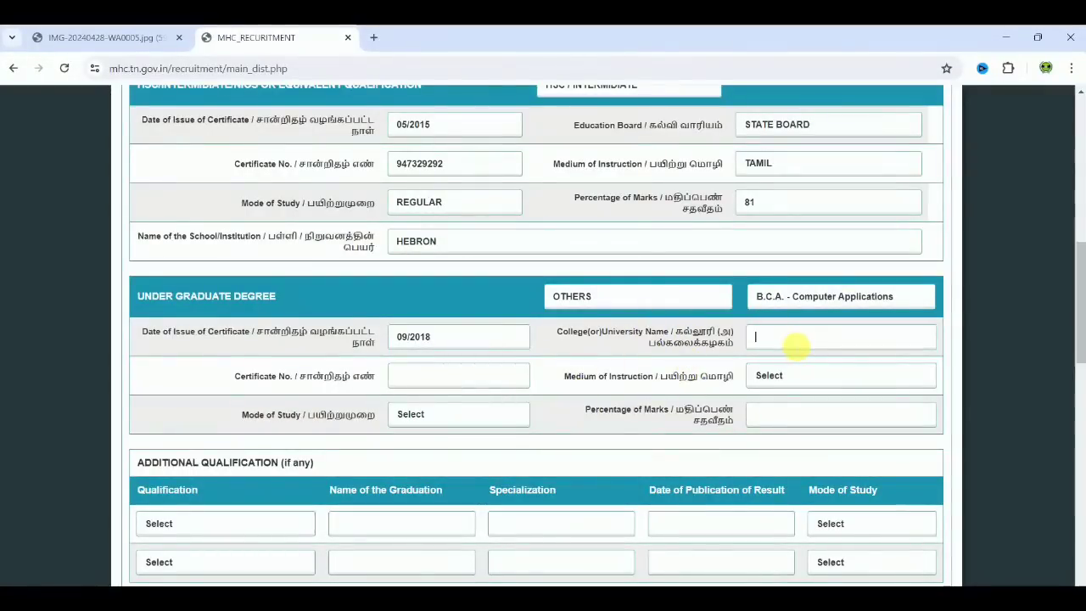
text(SANMJC)
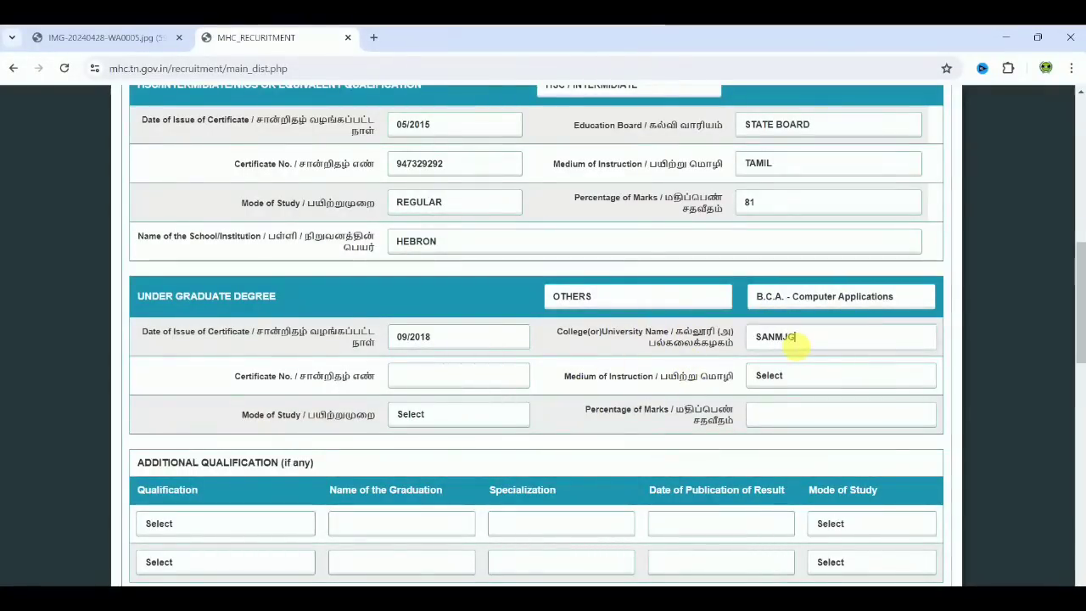
key(BackSpace)
key(BackSpace)
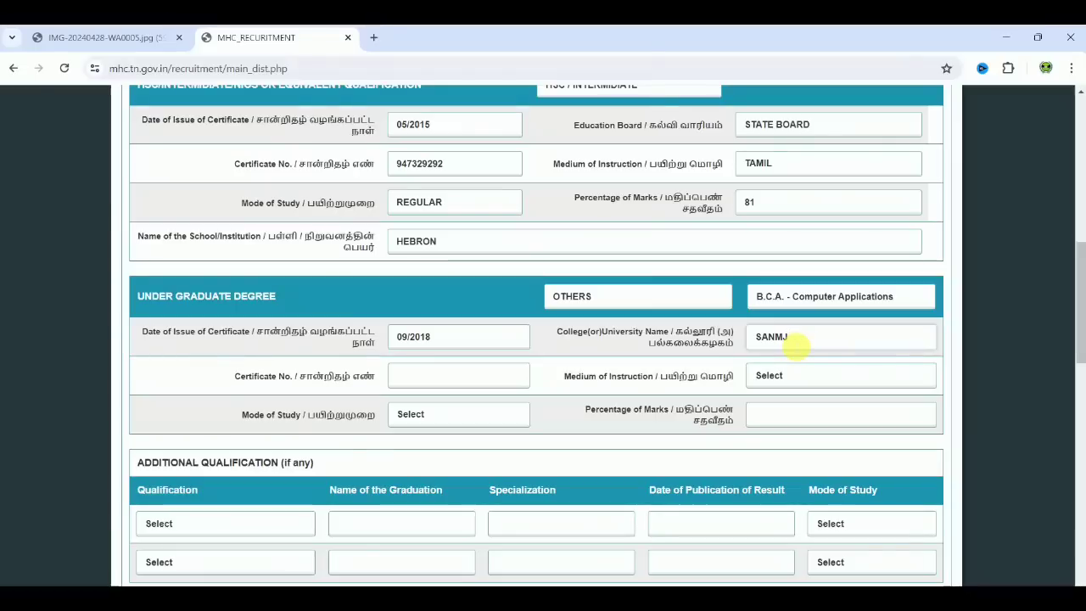
key(BackSpace)
text(UGA COLLEGE)
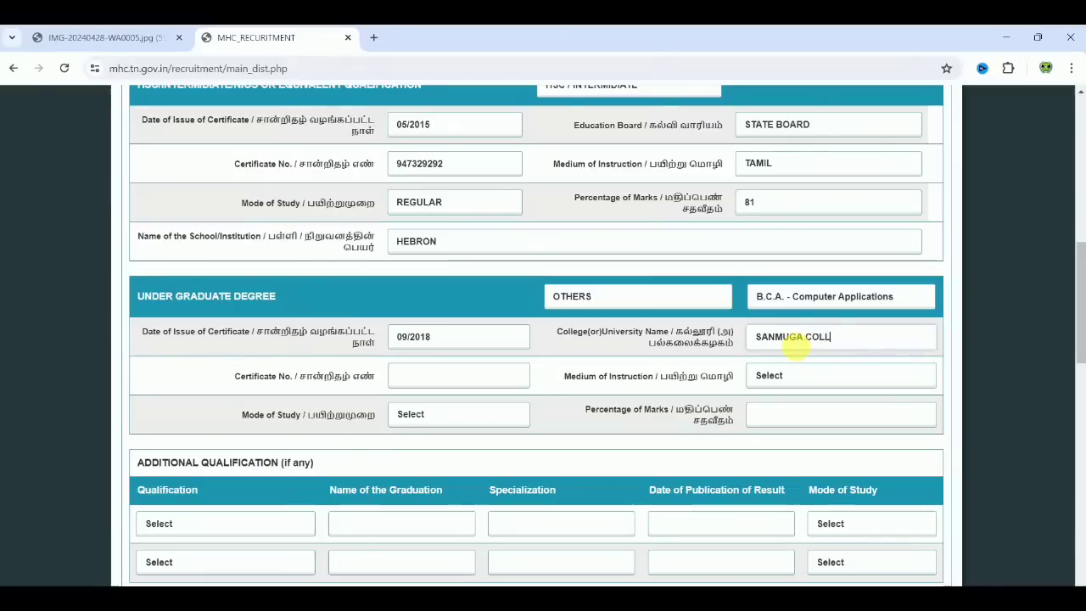
click(479, 376)
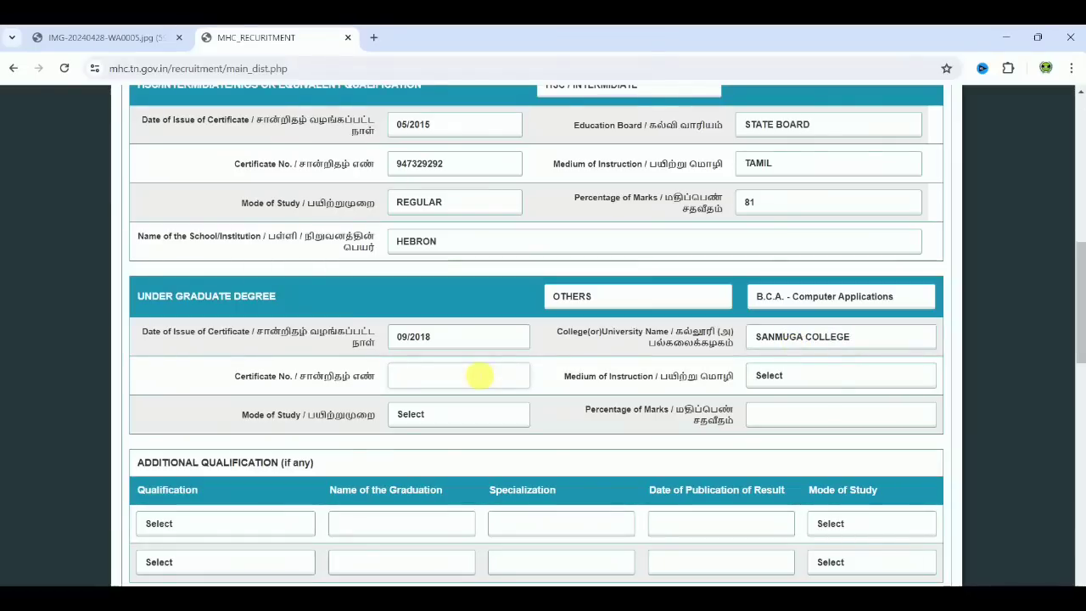
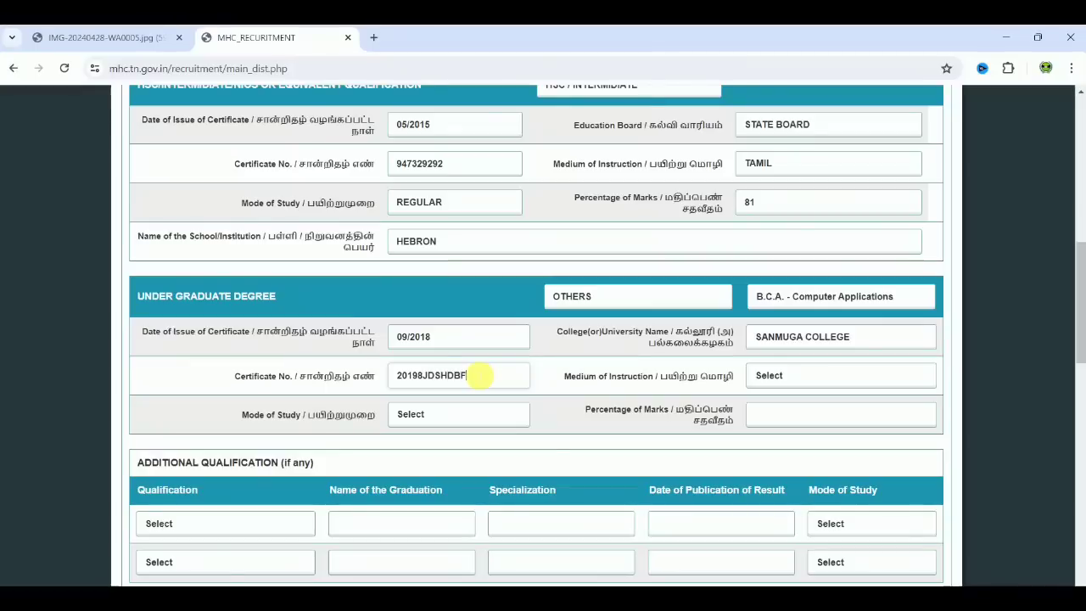
- Set the under graduate medium of instruction to ENGLISH, mode of study to REGULAR and percentage of marks to 75
click(836, 373)
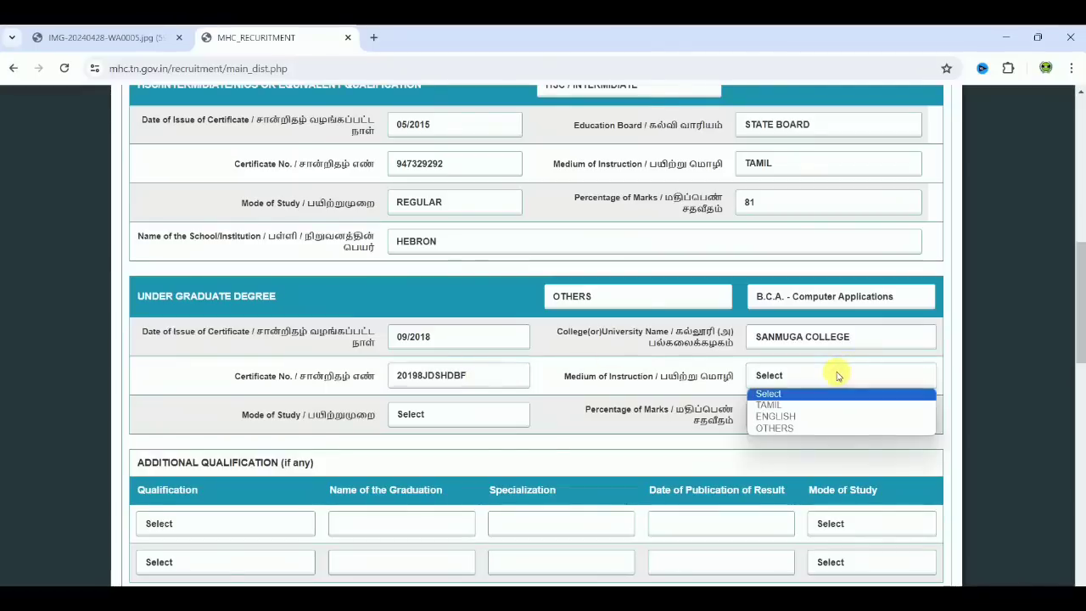
click(775, 417)
click(412, 414)
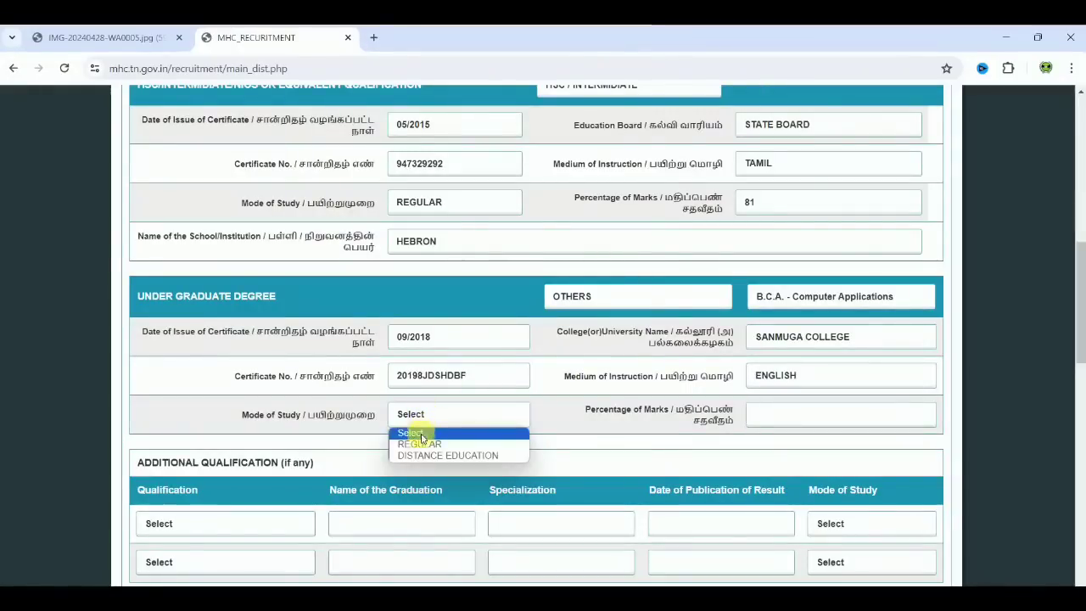
click(420, 445)
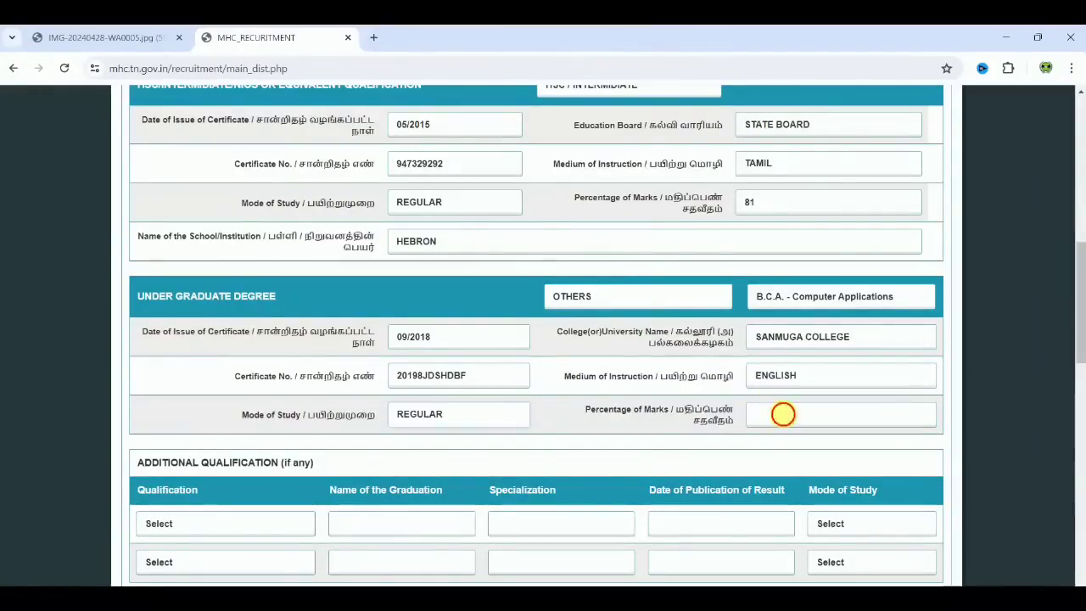
click(782, 414)
text(75)
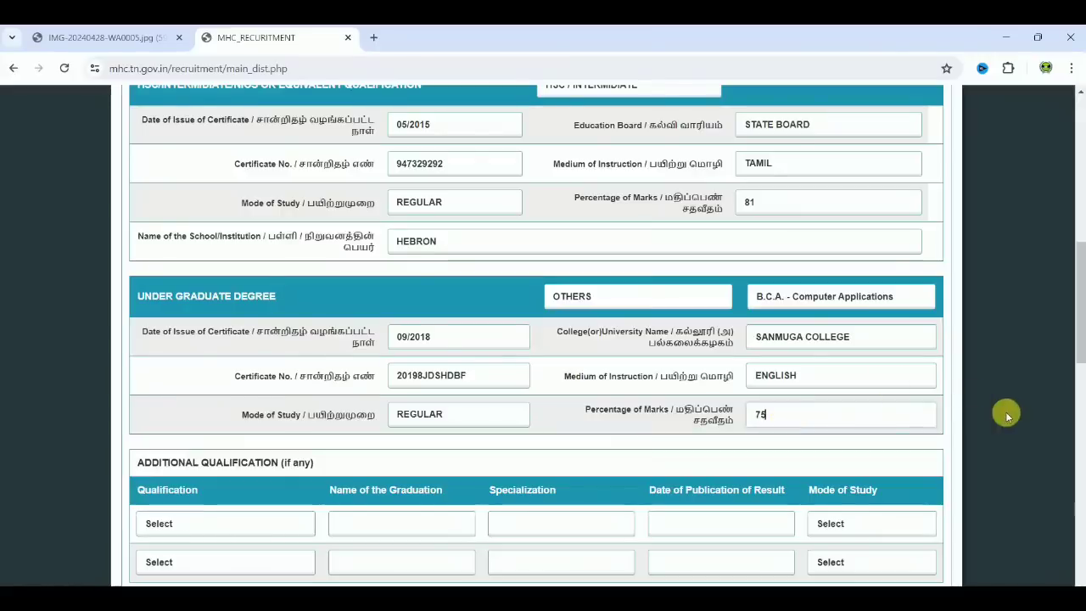
drag(1080, 345, 1075, 399)
click(284, 276)
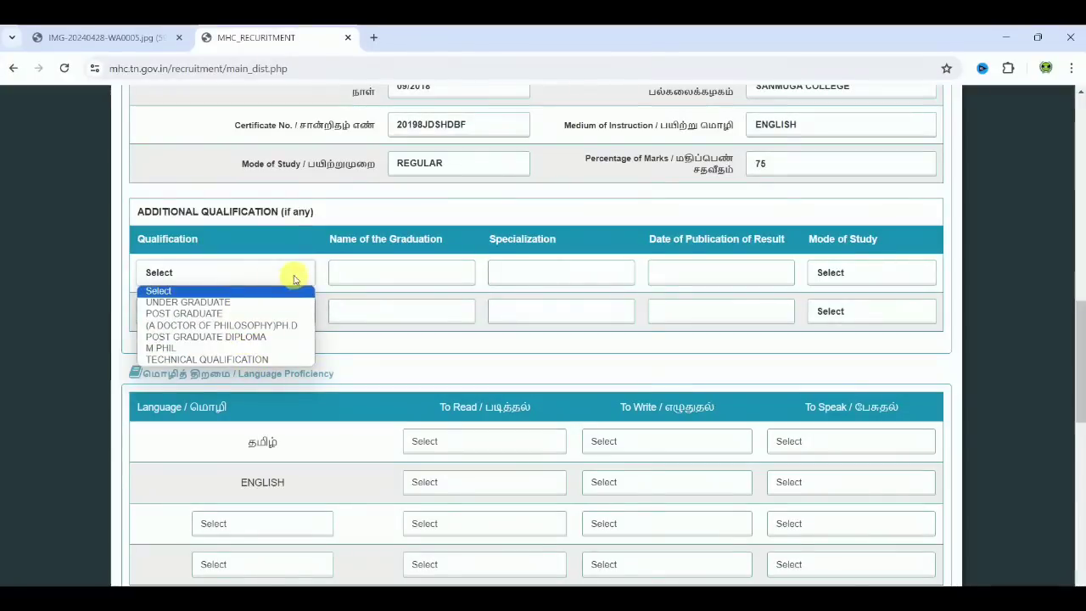
click(372, 345)
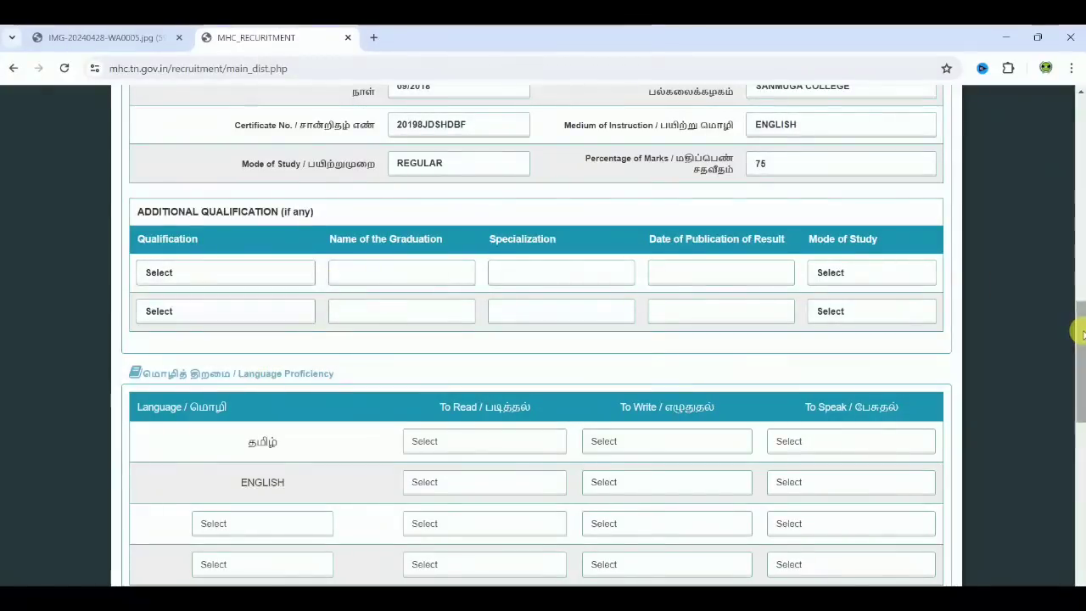
- Set the Tamil language proficiency to YES for reading, writing and speaking
drag(1079, 332, 1078, 384)
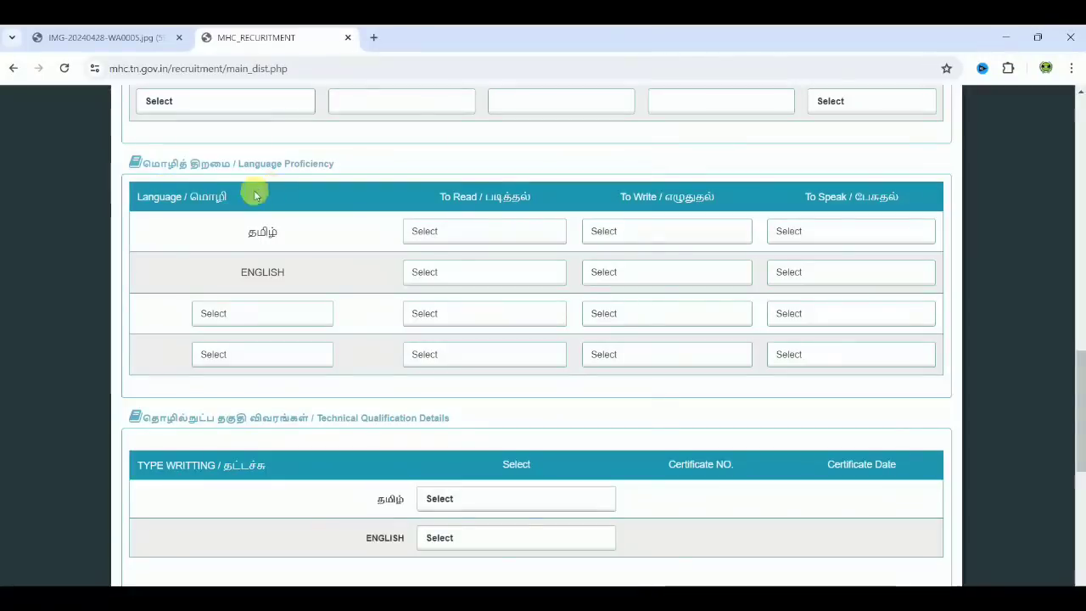
click(435, 240)
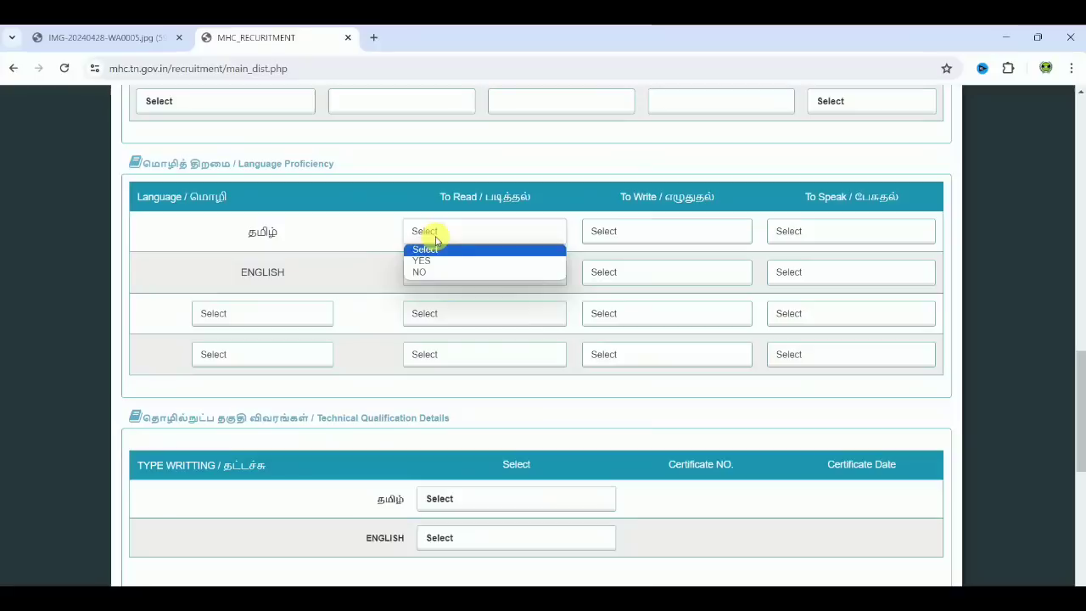
click(436, 262)
click(643, 242)
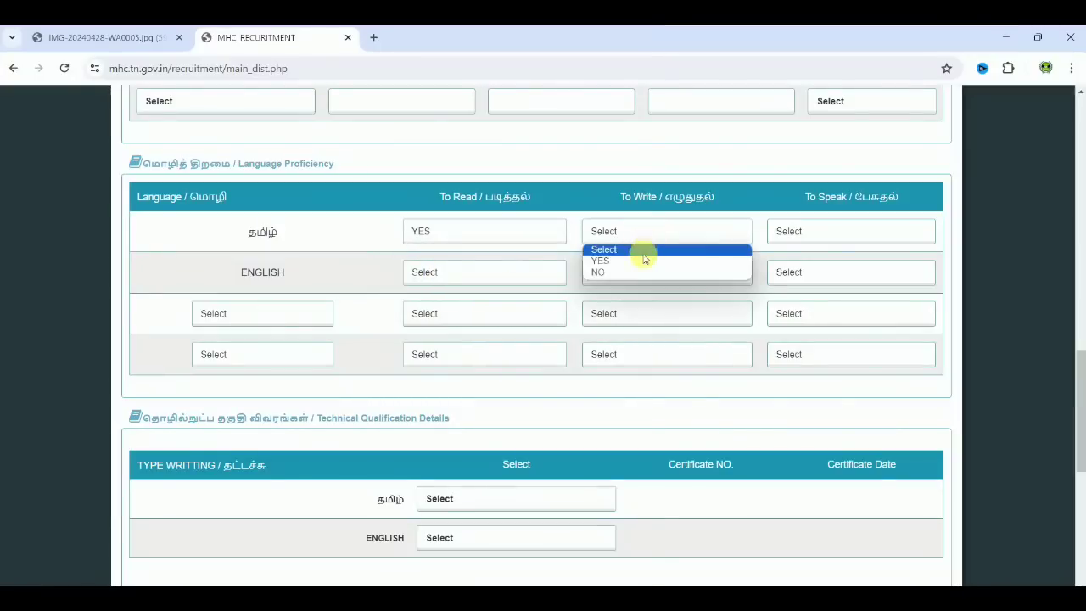
click(642, 260)
click(840, 225)
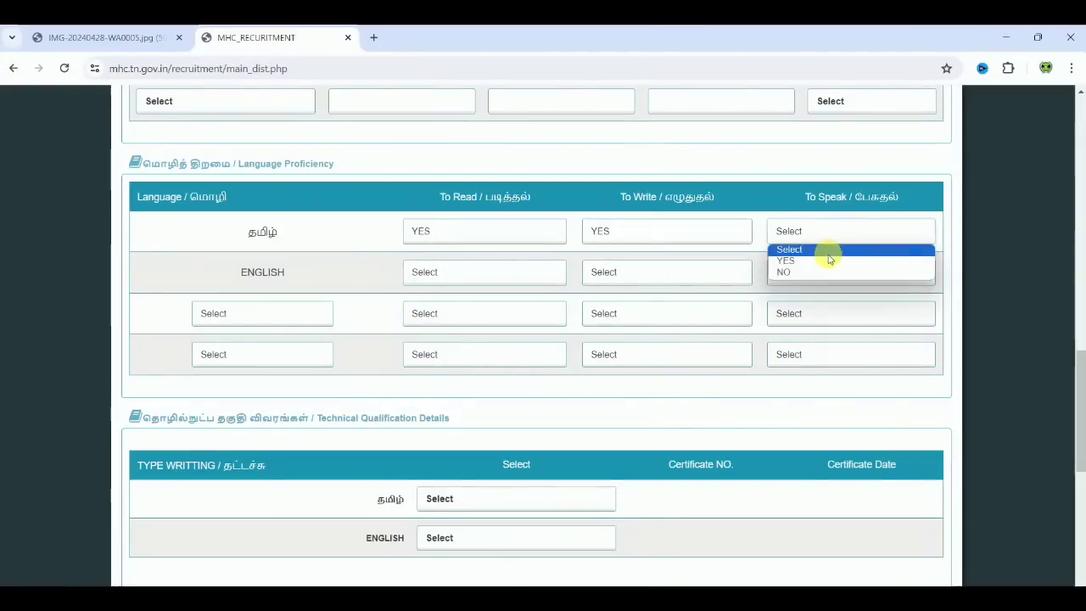
click(831, 260)
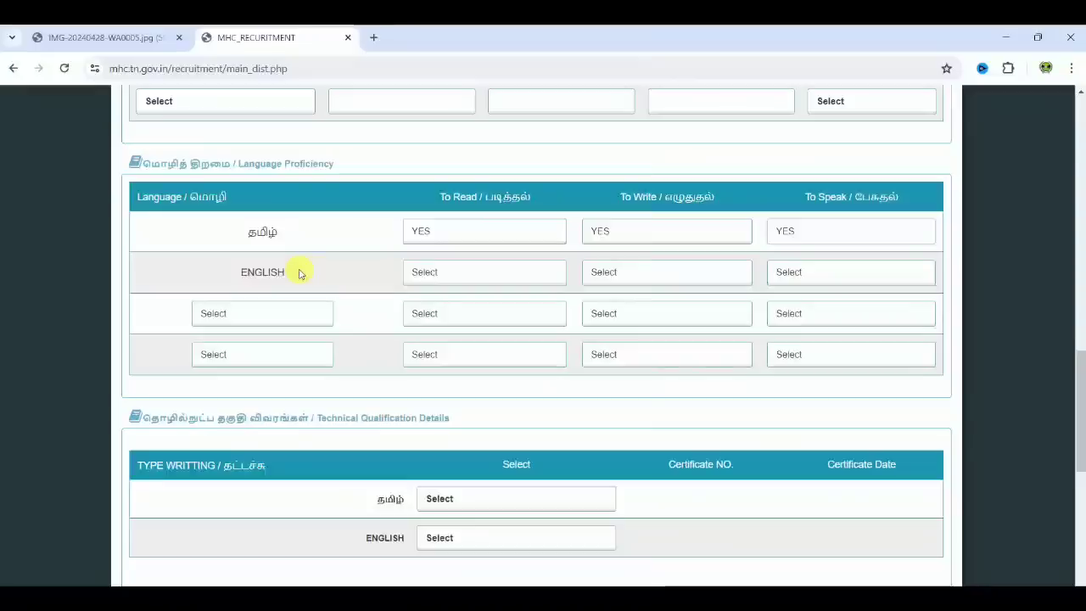
- Set the English language proficiency to YES for reading, writing and speaking
click(466, 274)
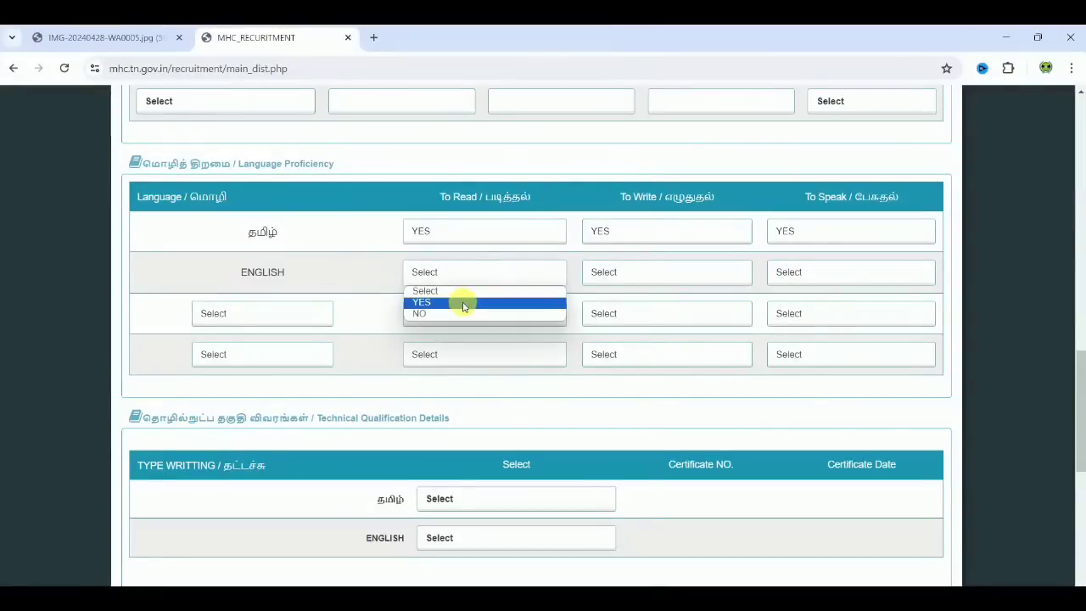
click(460, 301)
click(648, 276)
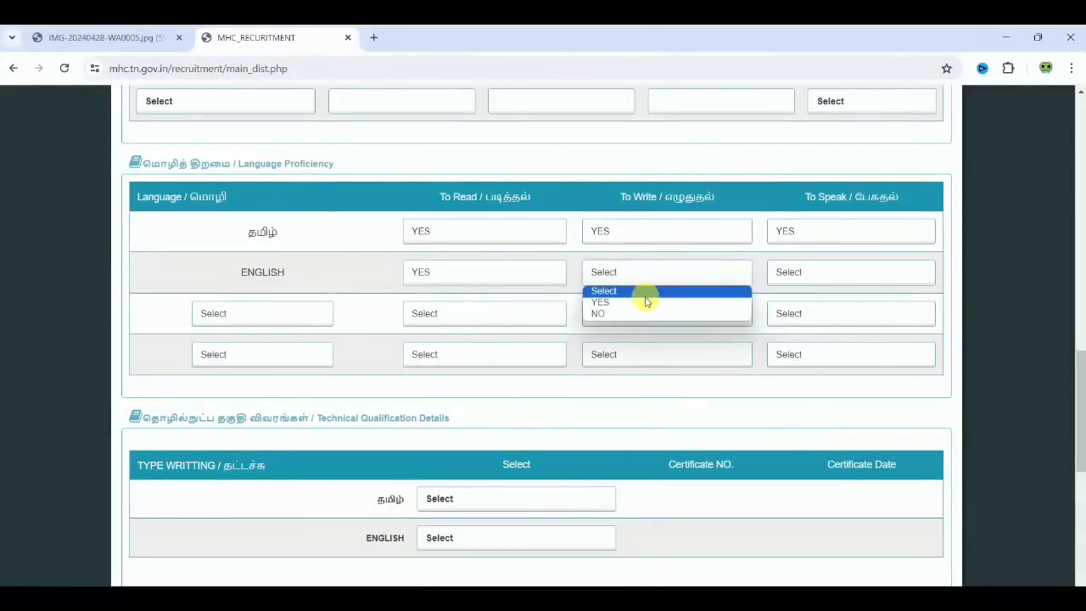
click(644, 302)
click(805, 280)
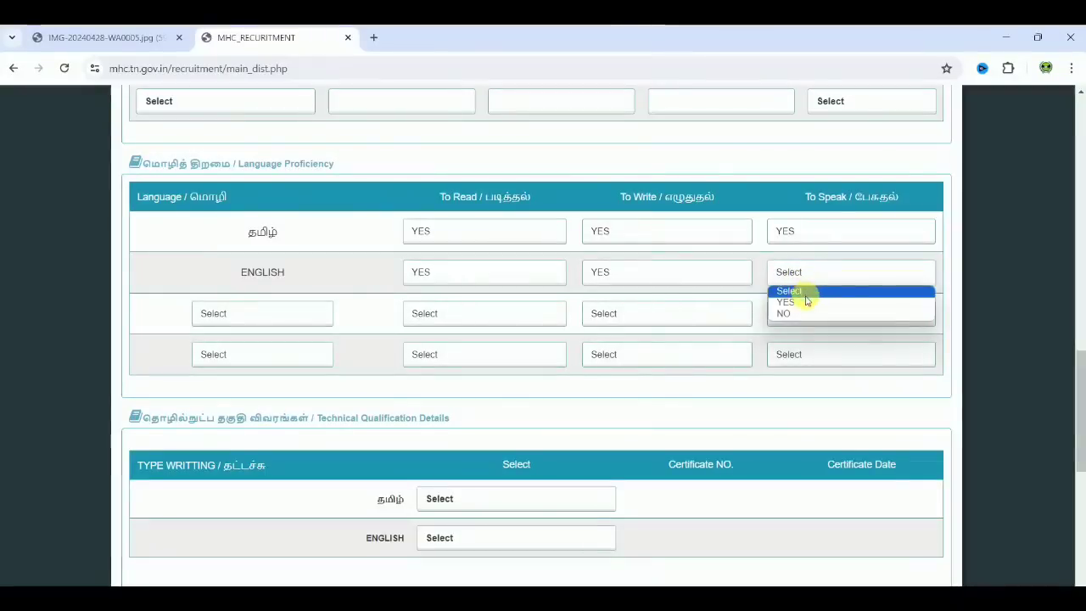
click(799, 302)
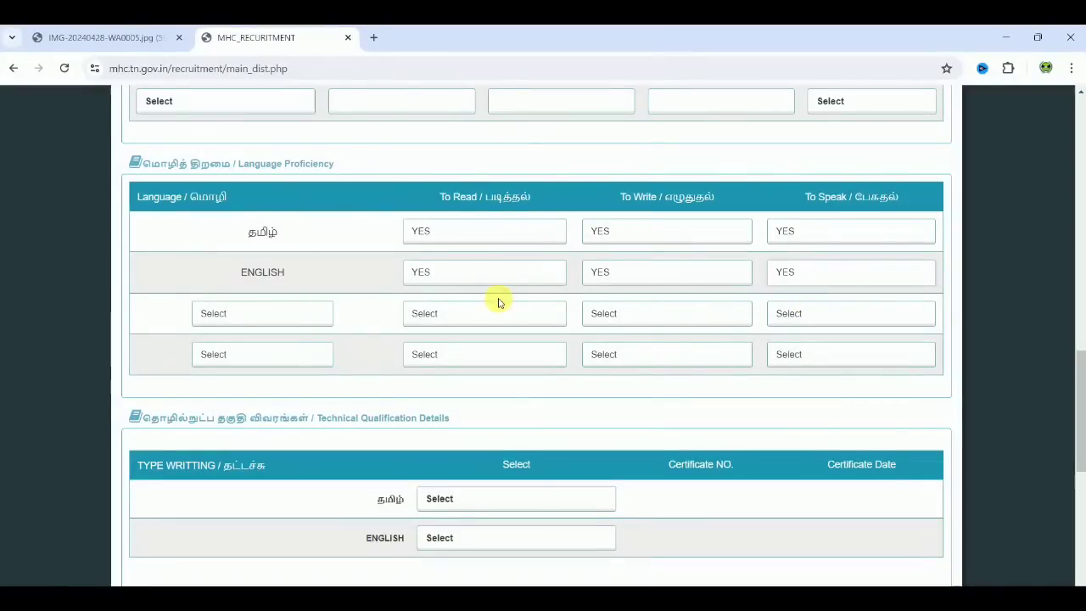
click(291, 325)
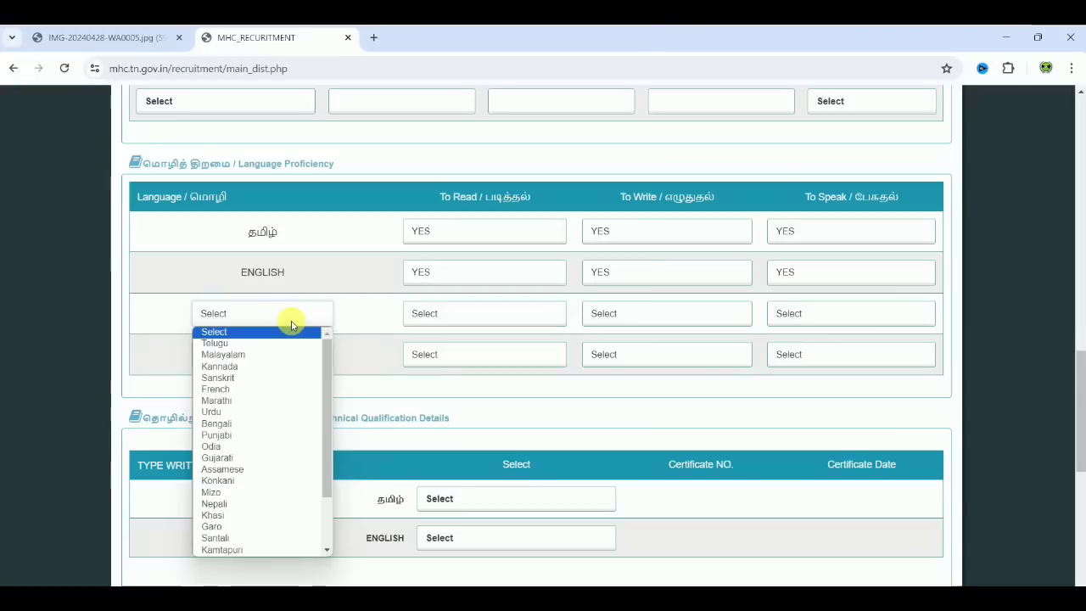
click(373, 322)
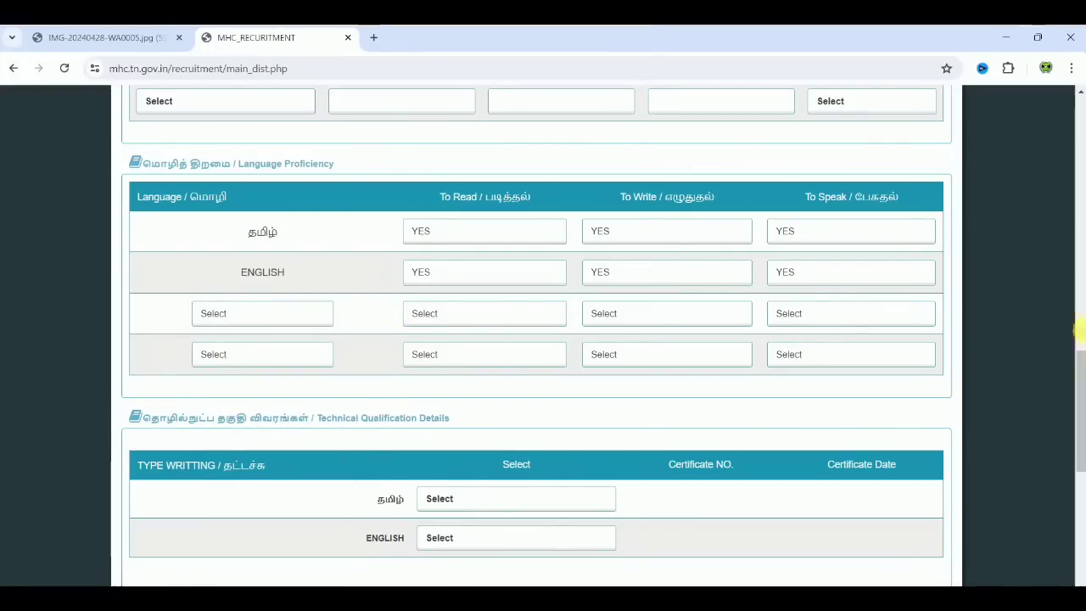
scroll(1079, 424, down, 4)
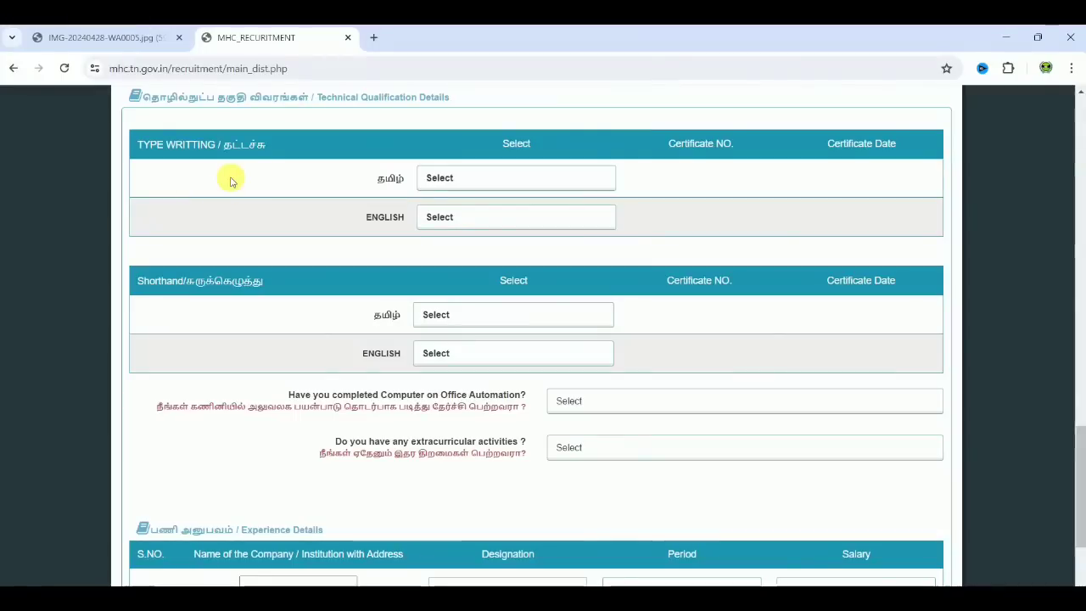
click(476, 194)
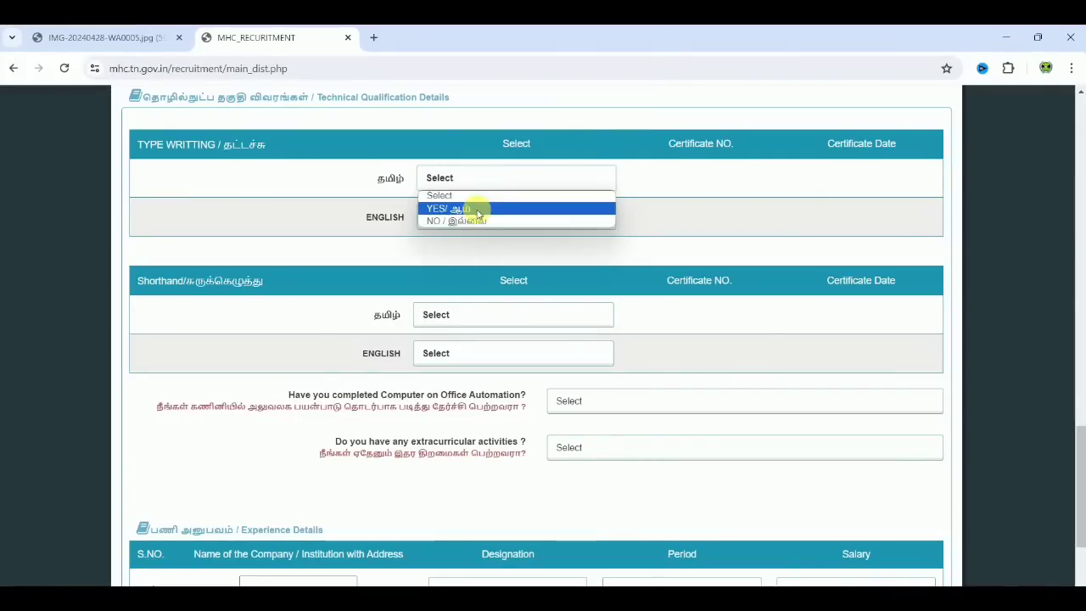
click(472, 210)
click(614, 185)
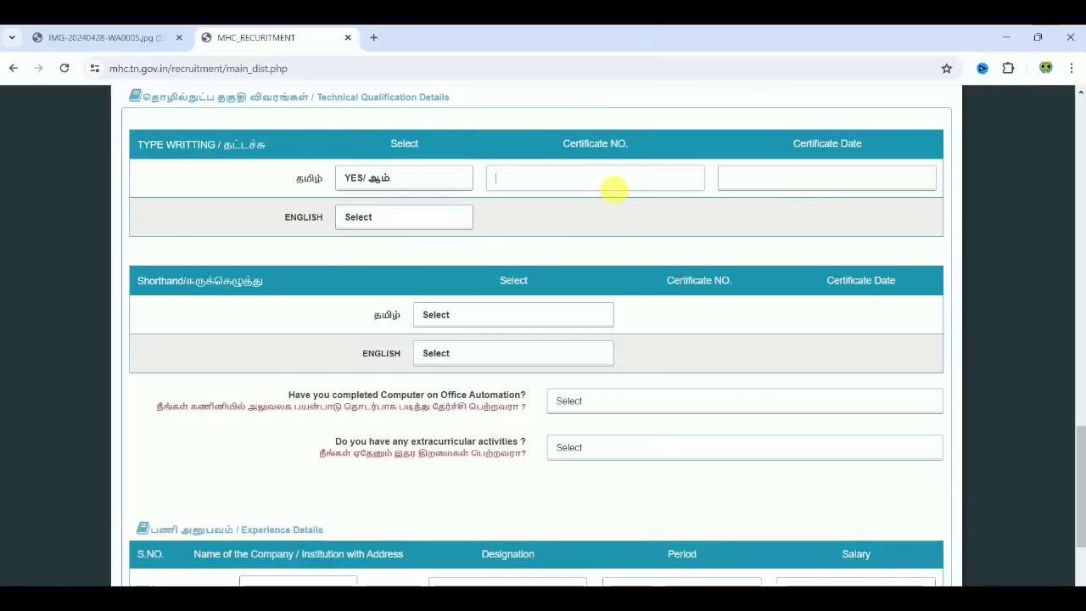
- Set both the Tamil and the English typewriting qualifications to NO in the technical qualification details
click(398, 180)
click(396, 221)
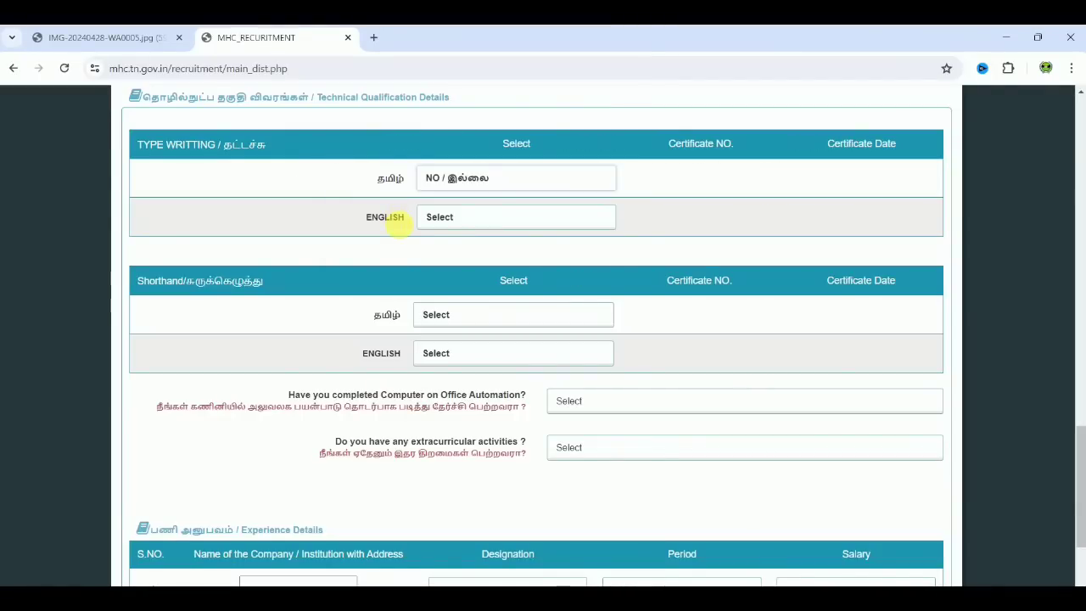
click(426, 224)
click(433, 246)
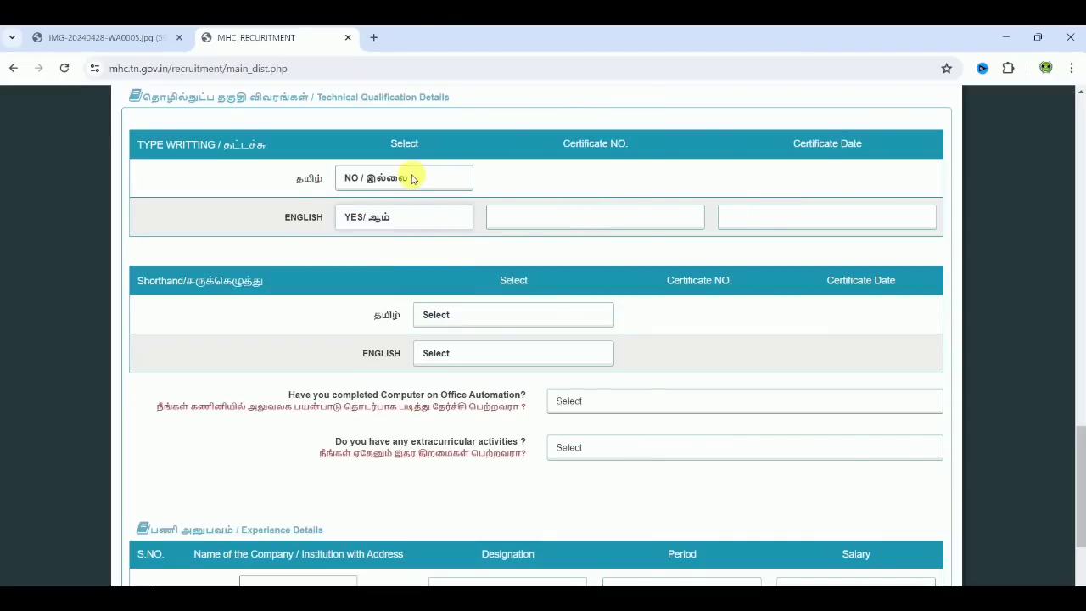
click(405, 219)
click(396, 260)
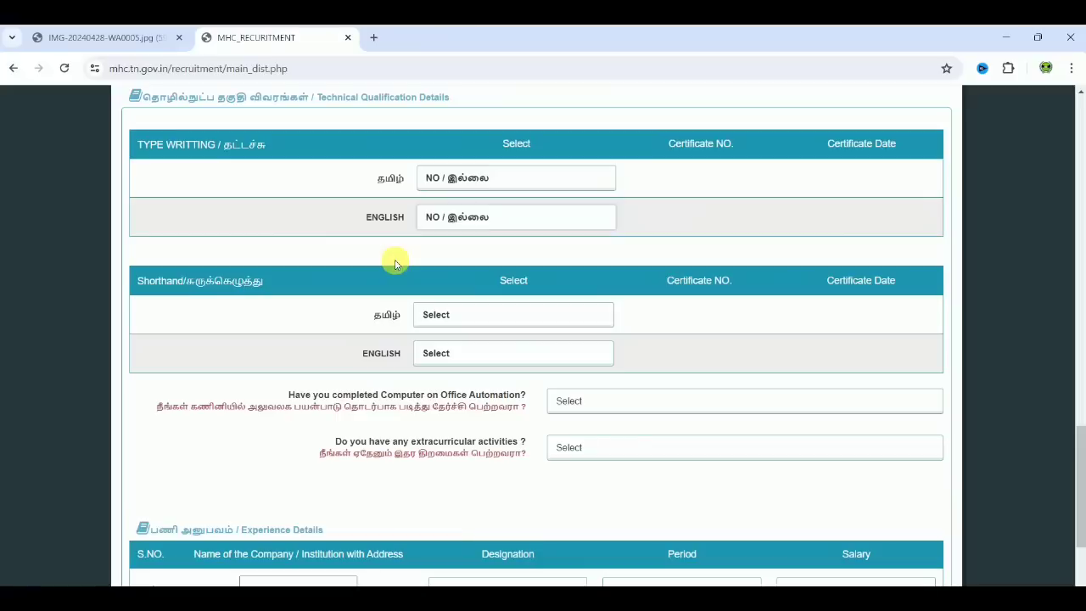
- Set both the Tamil and the English shorthand qualifications to NO
click(486, 320)
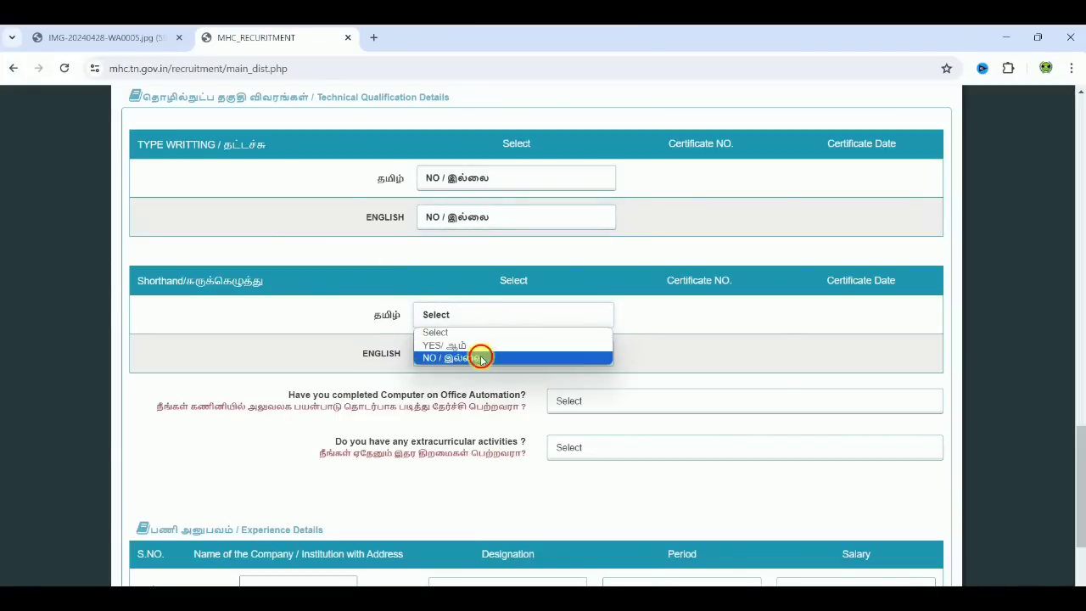
click(480, 357)
click(480, 356)
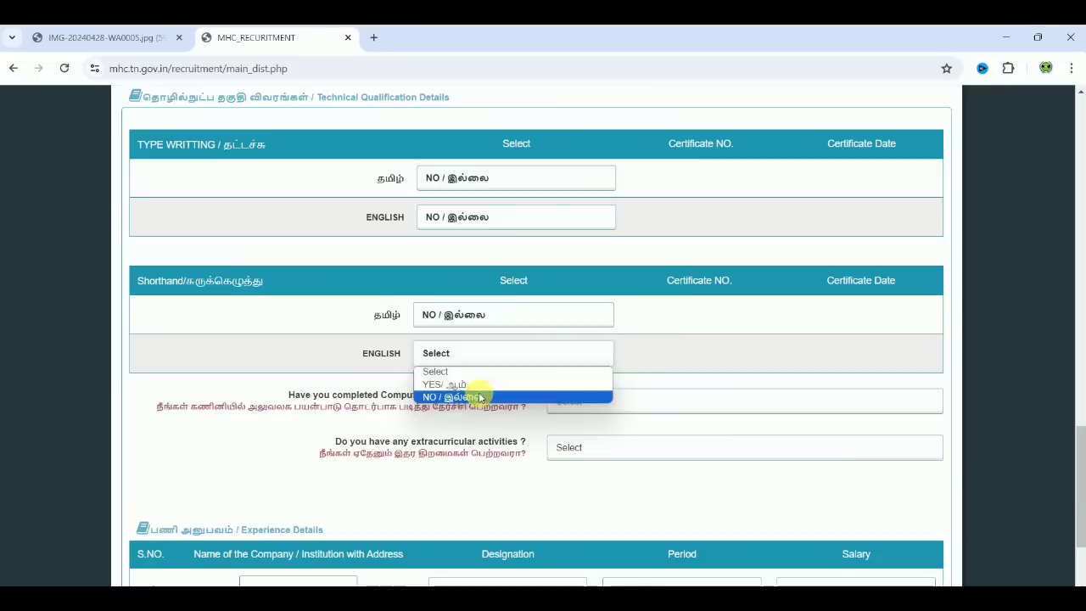
click(475, 395)
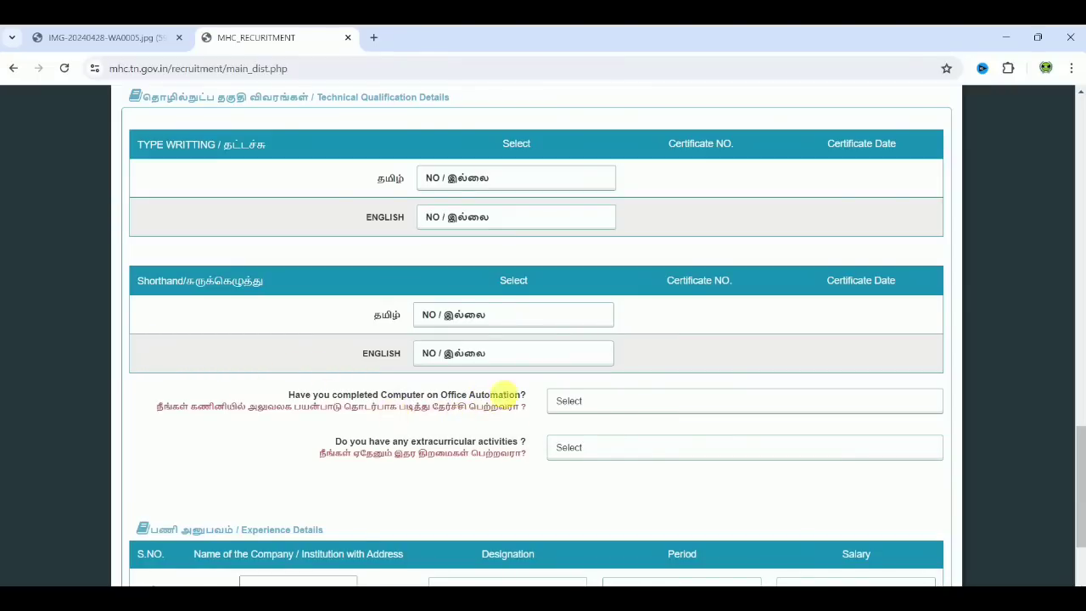
- Answer NO to having completed Computer on Office Automation and NO to having extracurricular activities
click(569, 403)
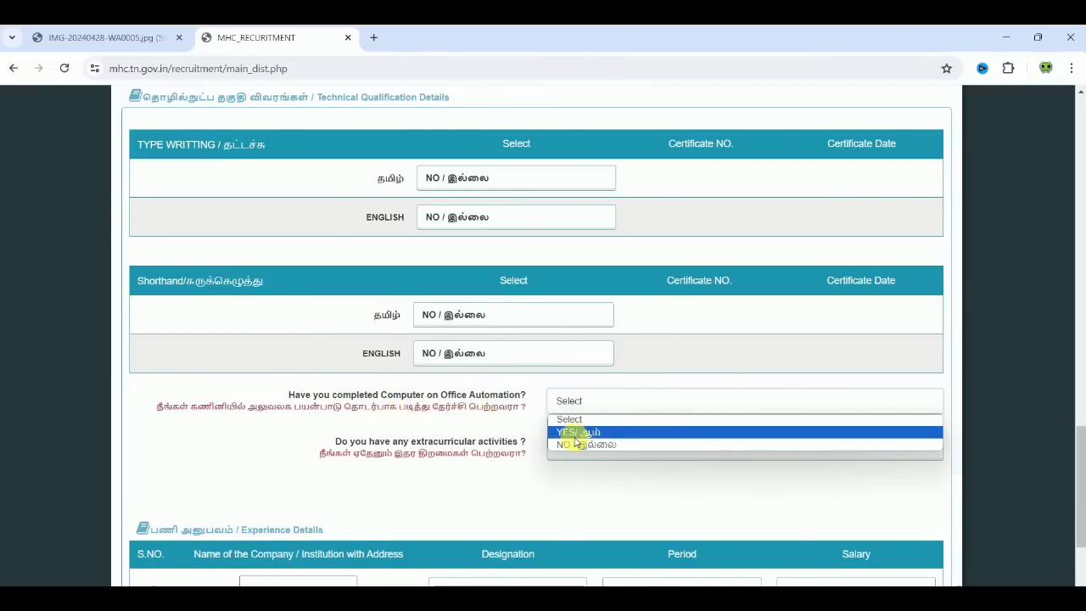
click(576, 434)
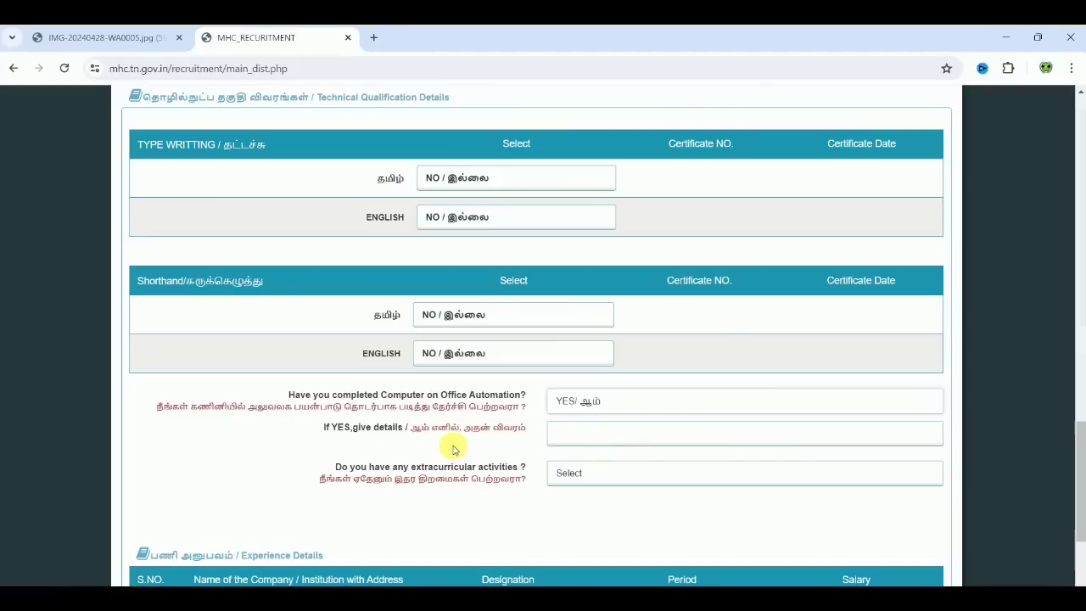
click(566, 400)
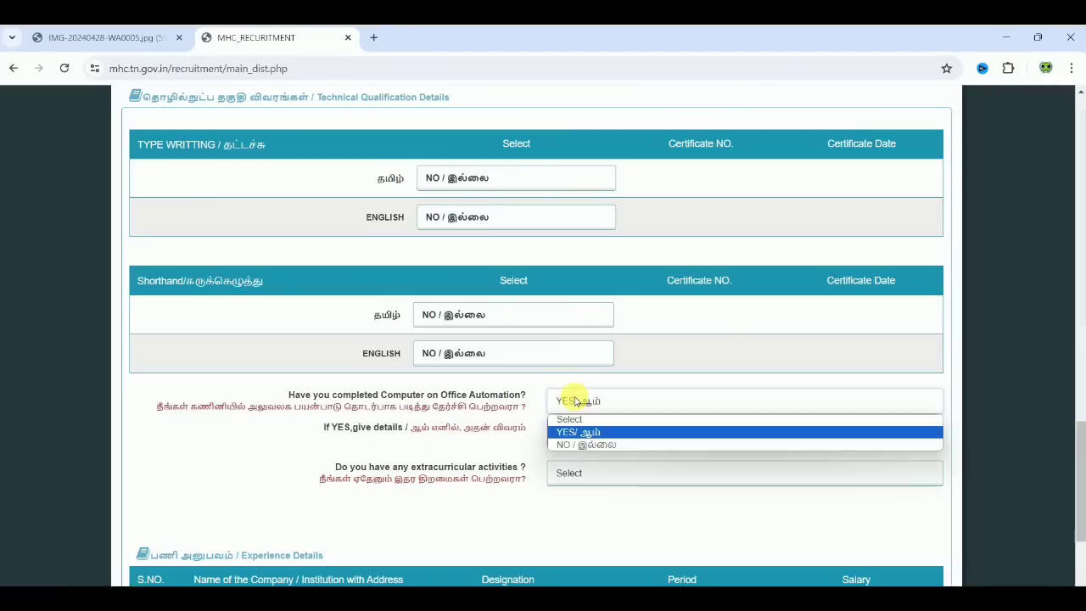
click(582, 444)
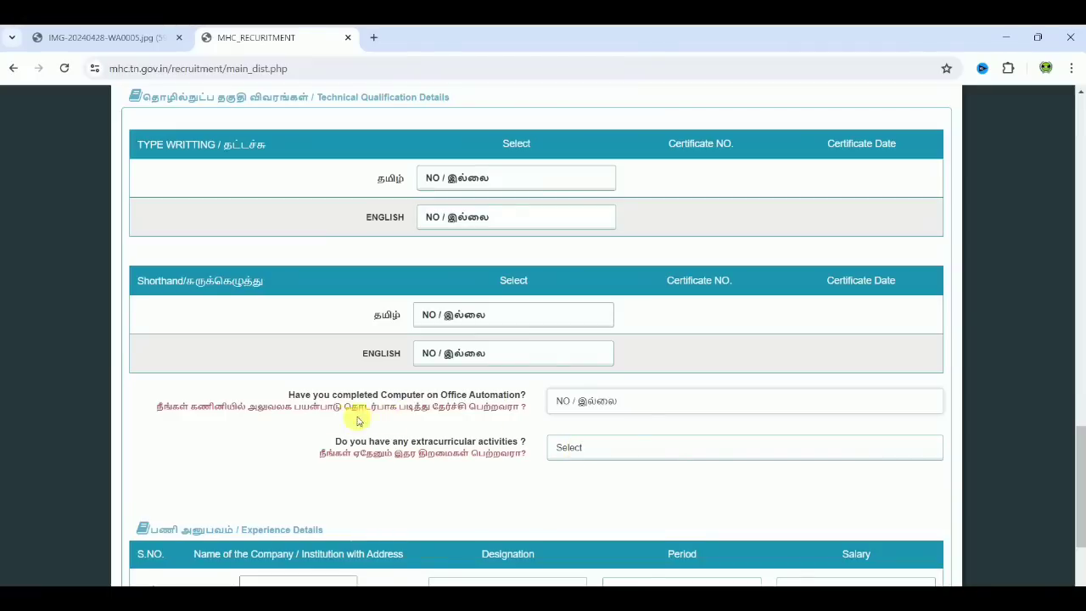
click(617, 451)
click(614, 479)
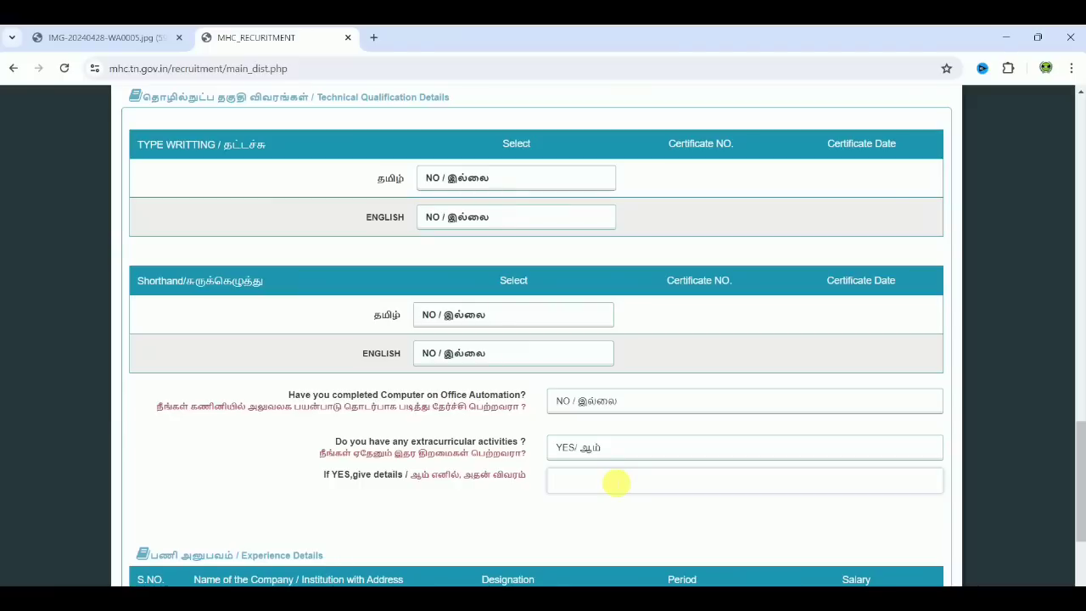
click(597, 456)
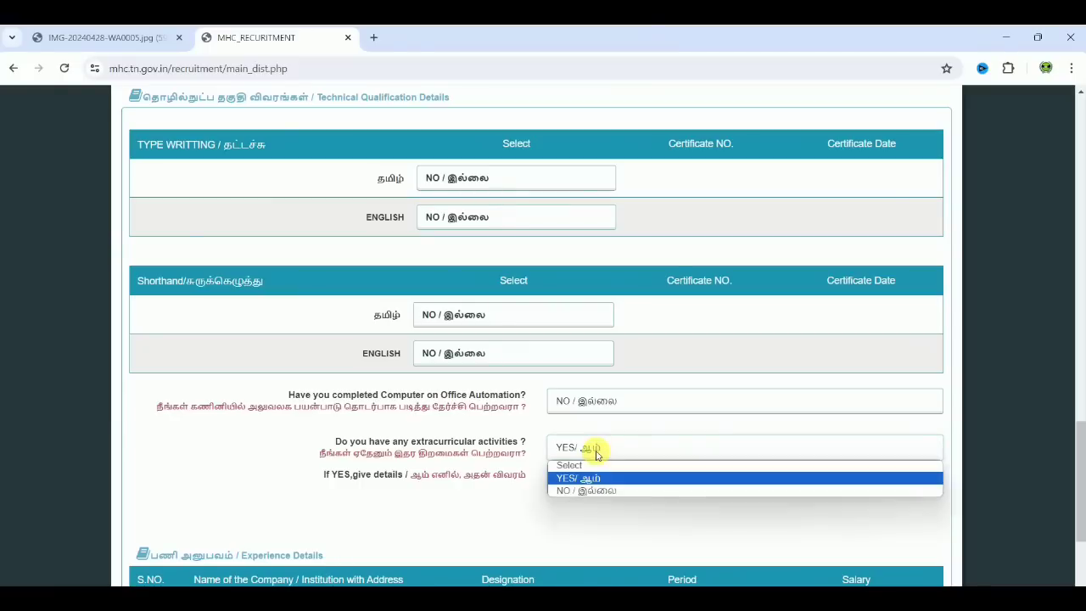
click(597, 492)
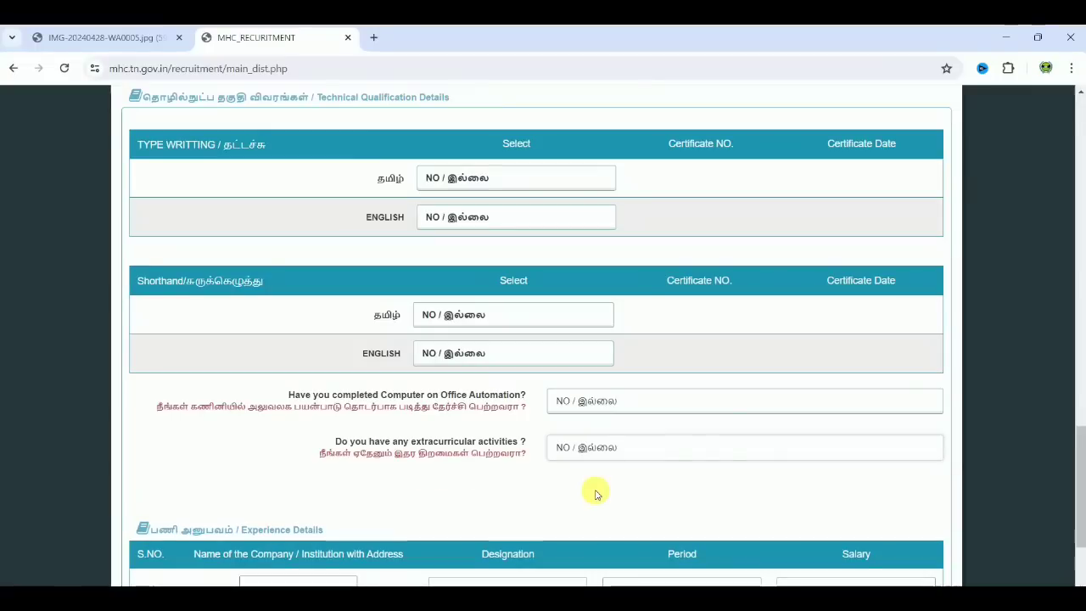
- Set the ESLC/8th certificate's date of issue to 05/2011
drag(1079, 462, 1076, 520)
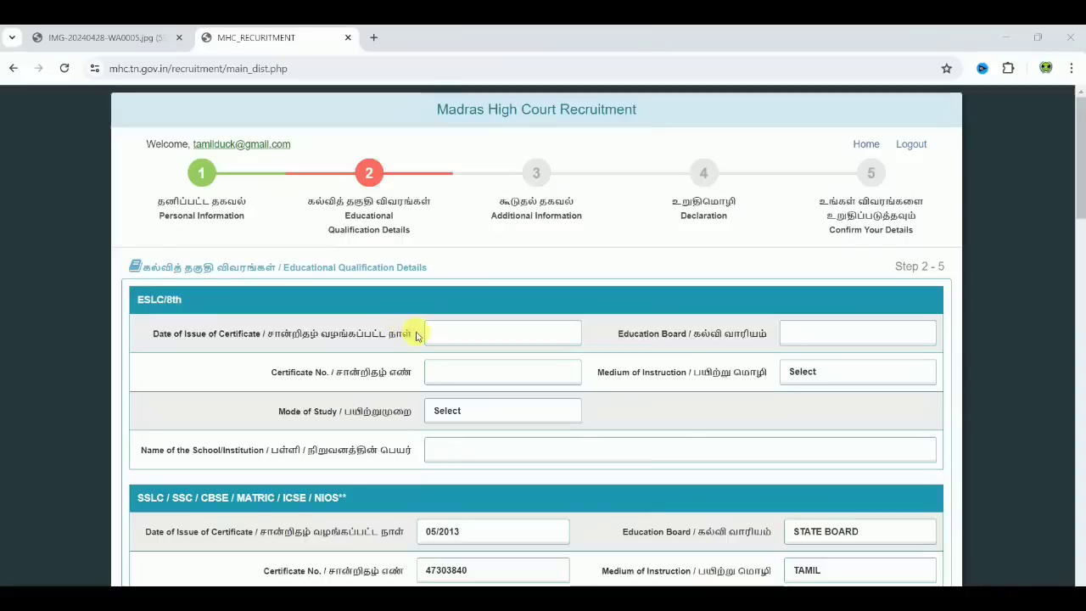
click(448, 335)
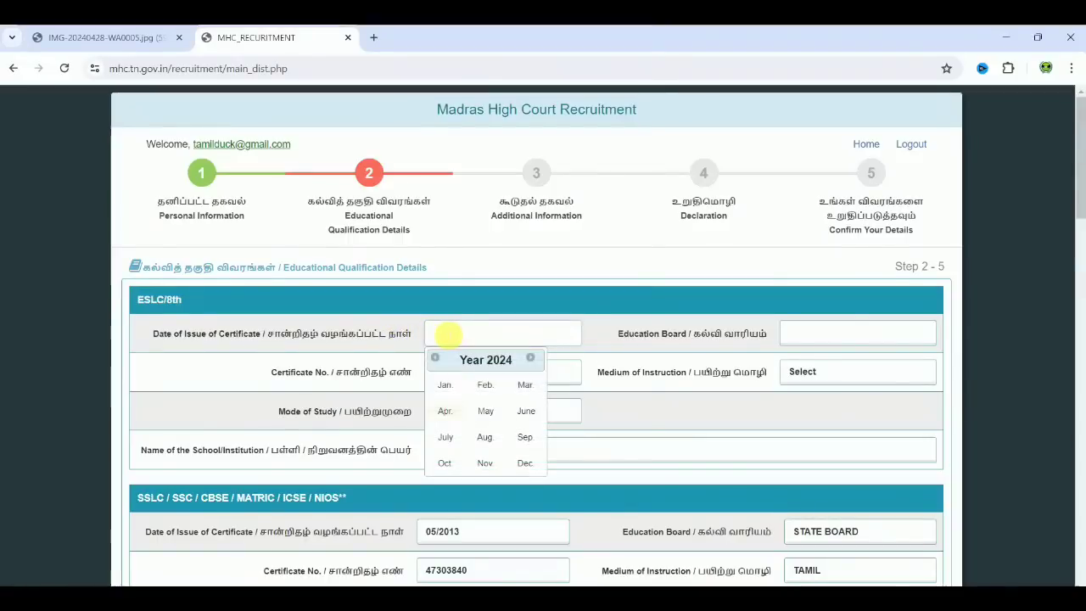
click(497, 362)
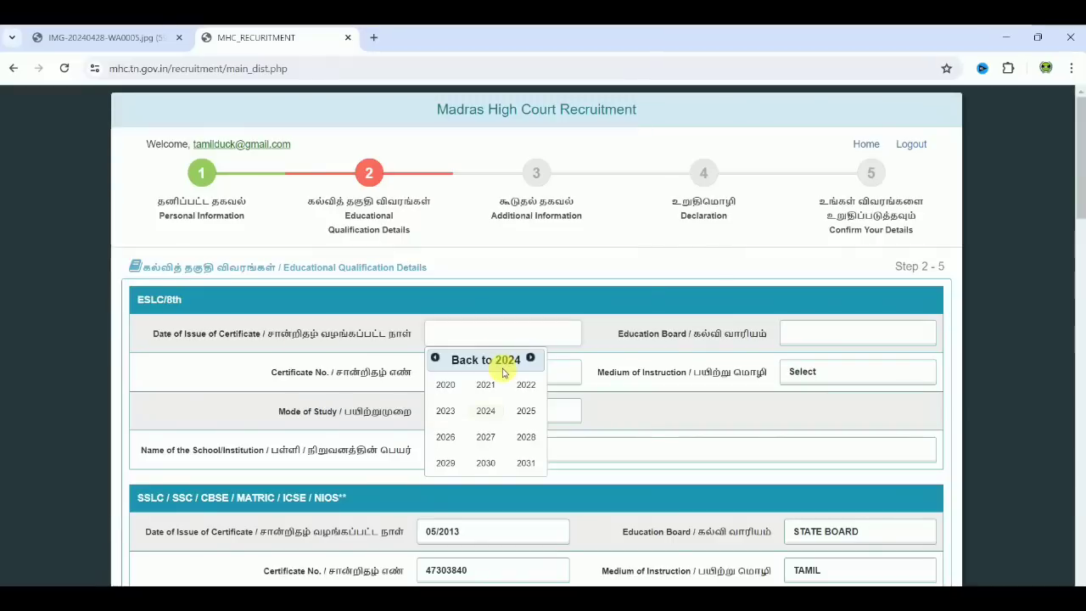
click(435, 360)
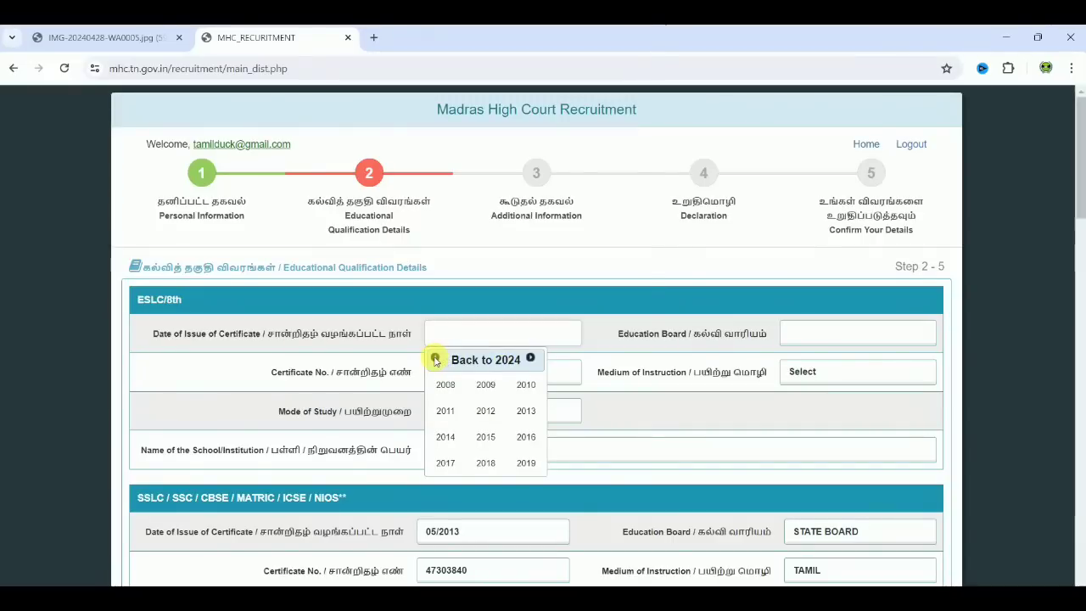
click(444, 411)
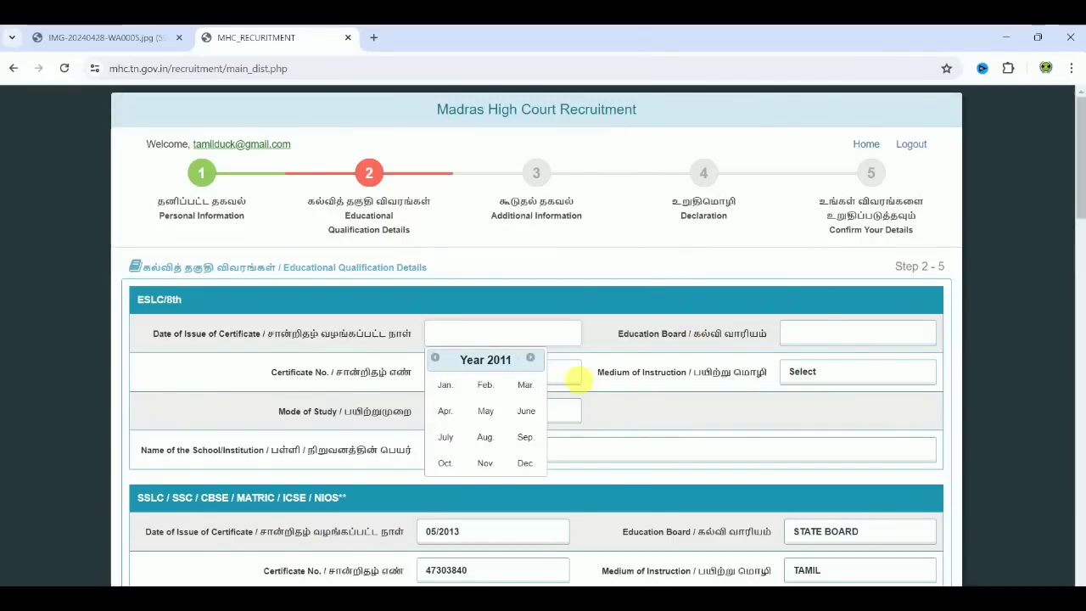
click(498, 414)
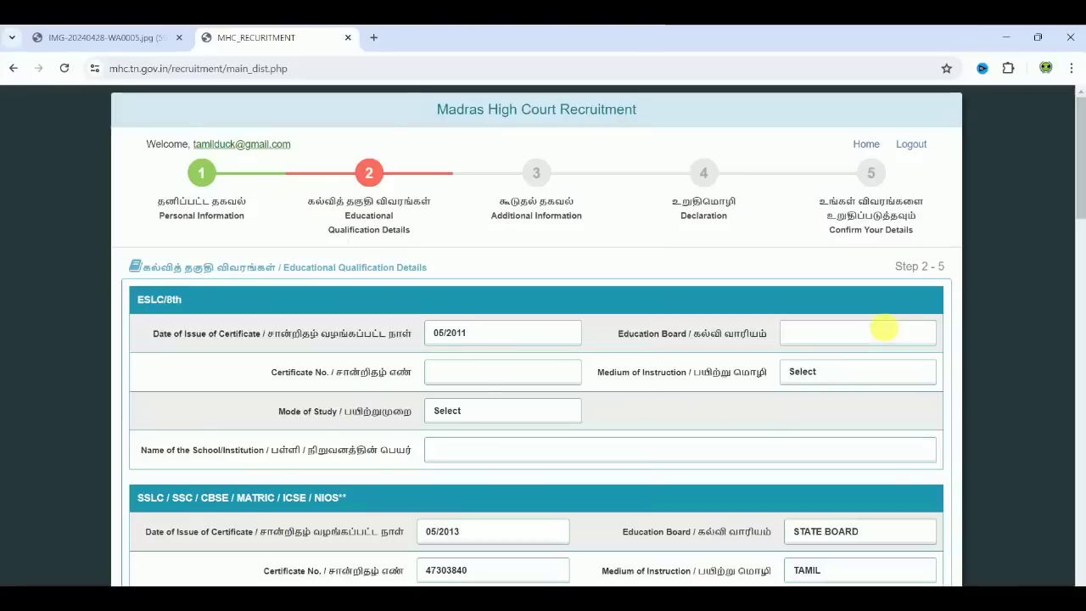
- Set the ESLC/8th education board to STATE BOARD and fill in the certificate number
click(883, 329)
text(ST)
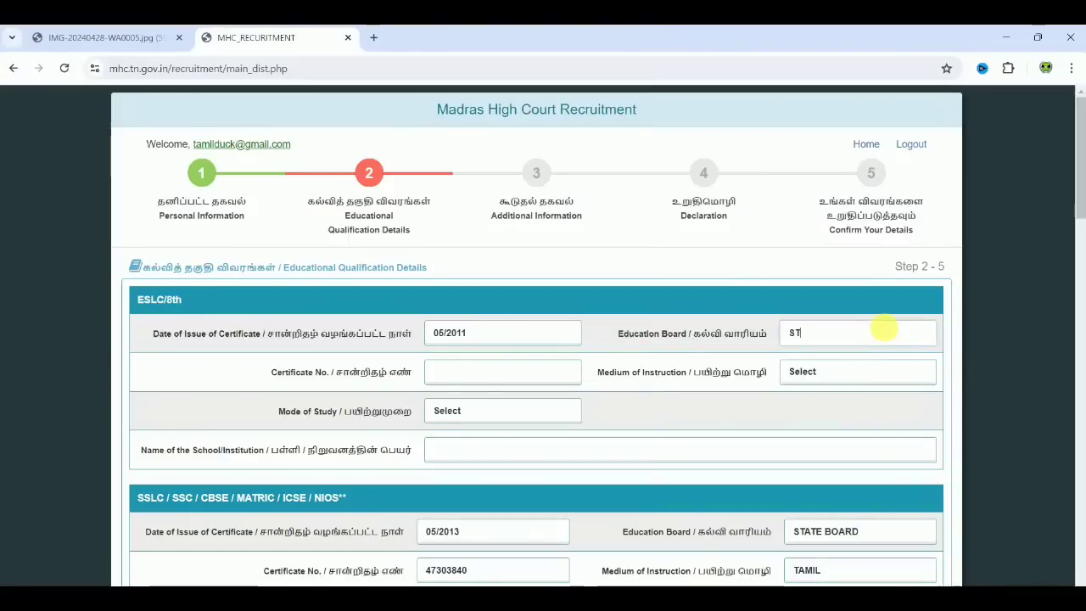
text(ATE BO)
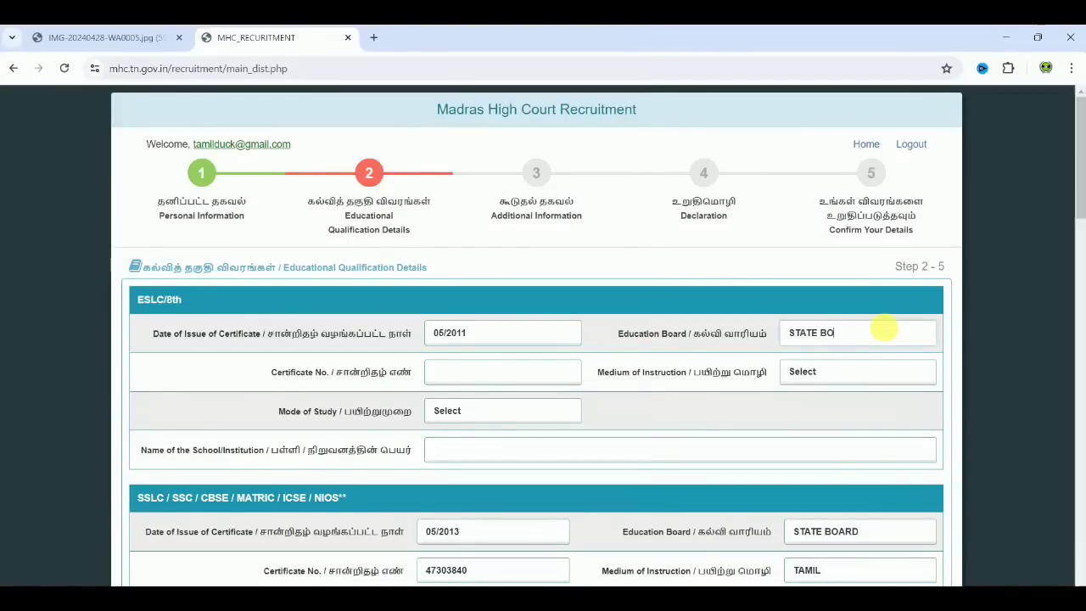
text(ARD)
click(497, 375)
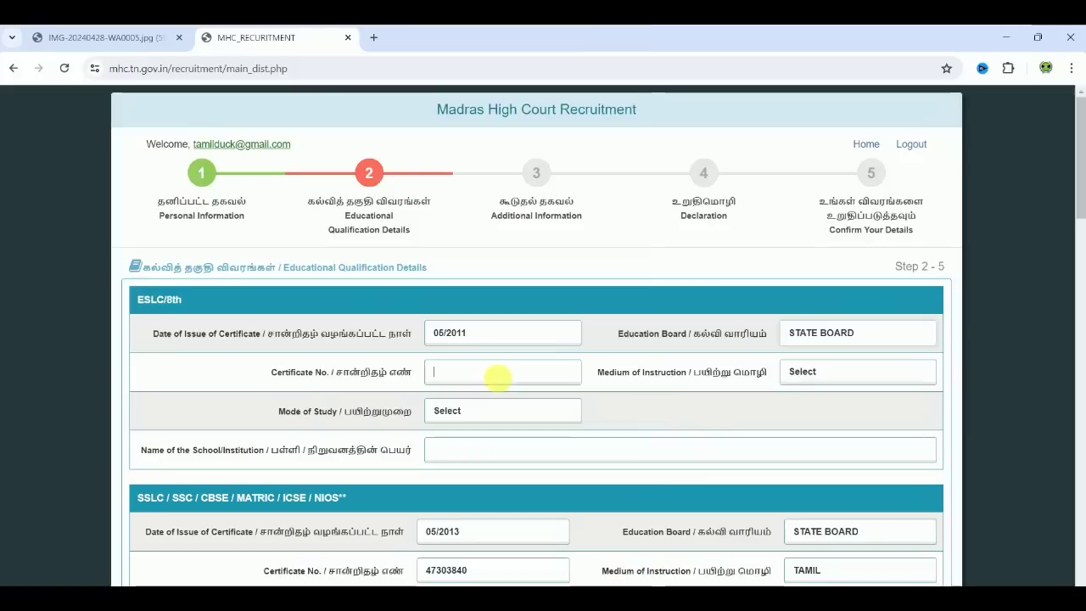
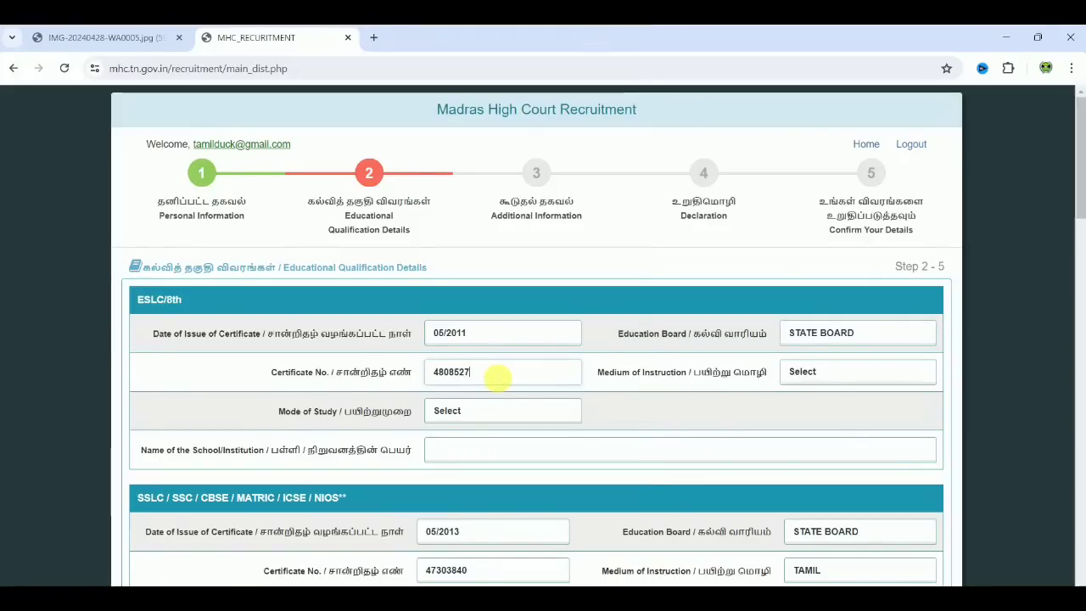
- Complete the ESLC/8th entry with TAMIL as medium of instruction, REGULAR as mode of study and HEBRON as school name
click(804, 380)
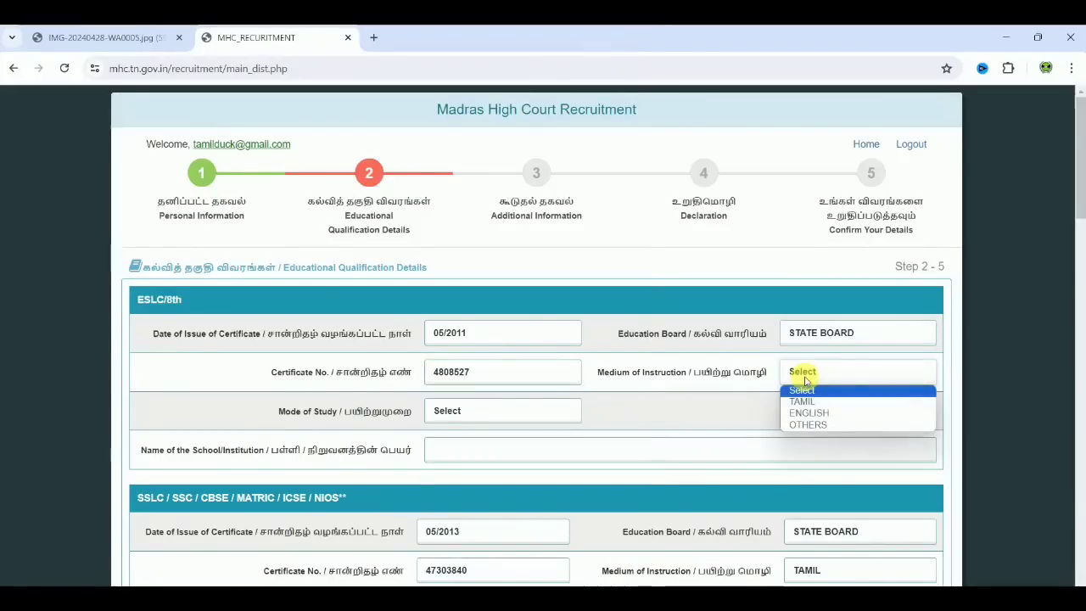
click(805, 402)
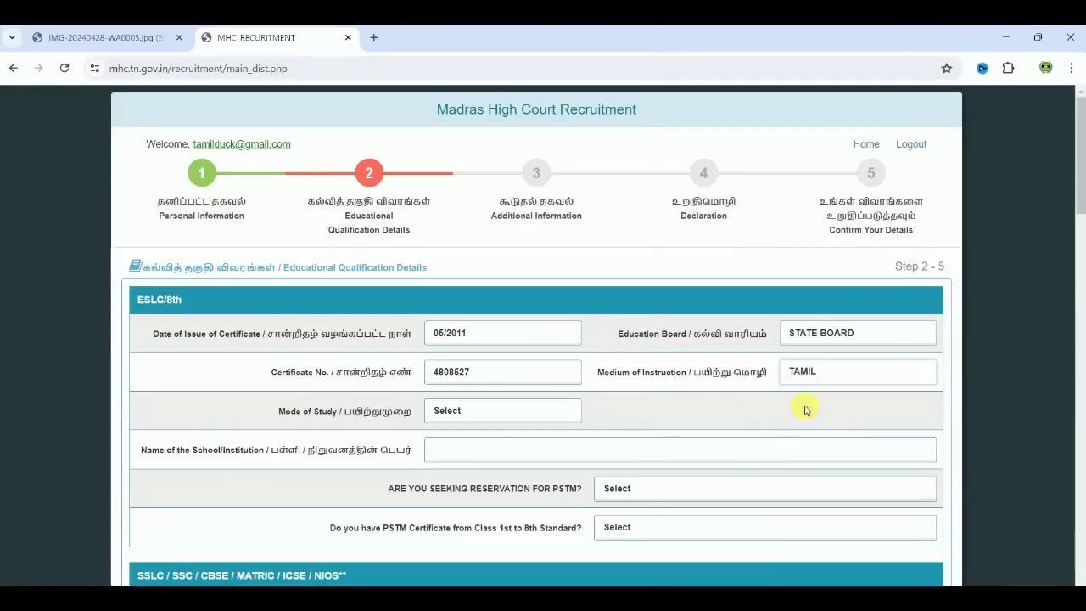
click(478, 412)
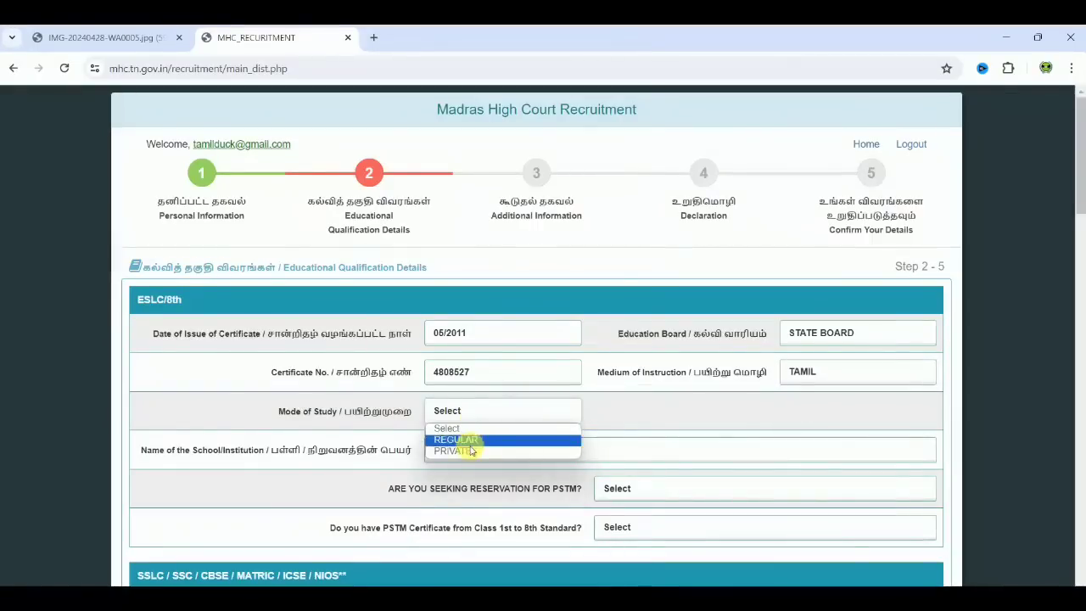
click(467, 440)
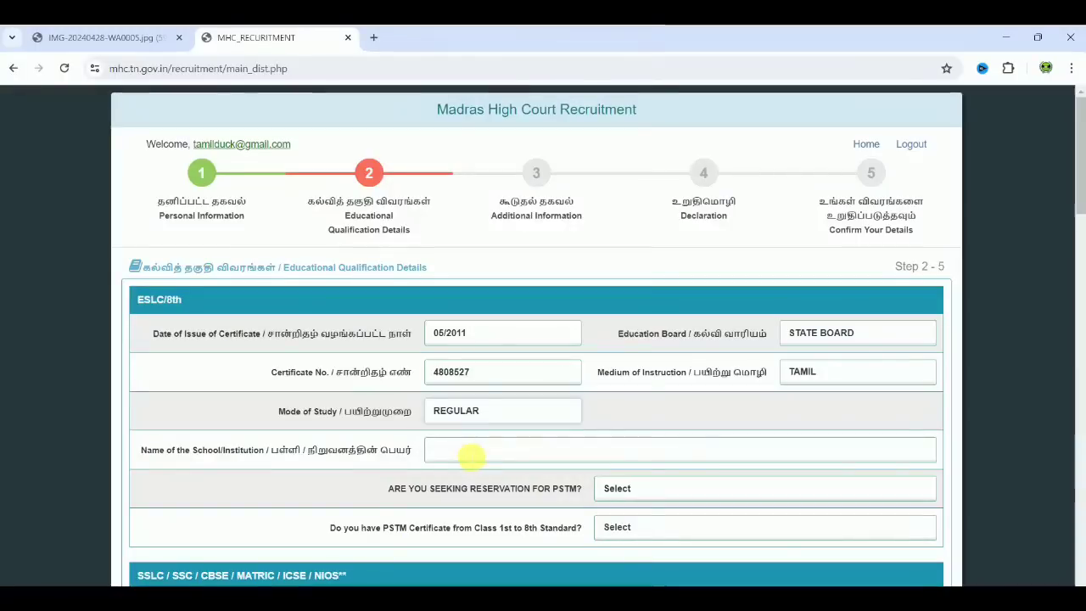
click(471, 455)
text(HEBRON)
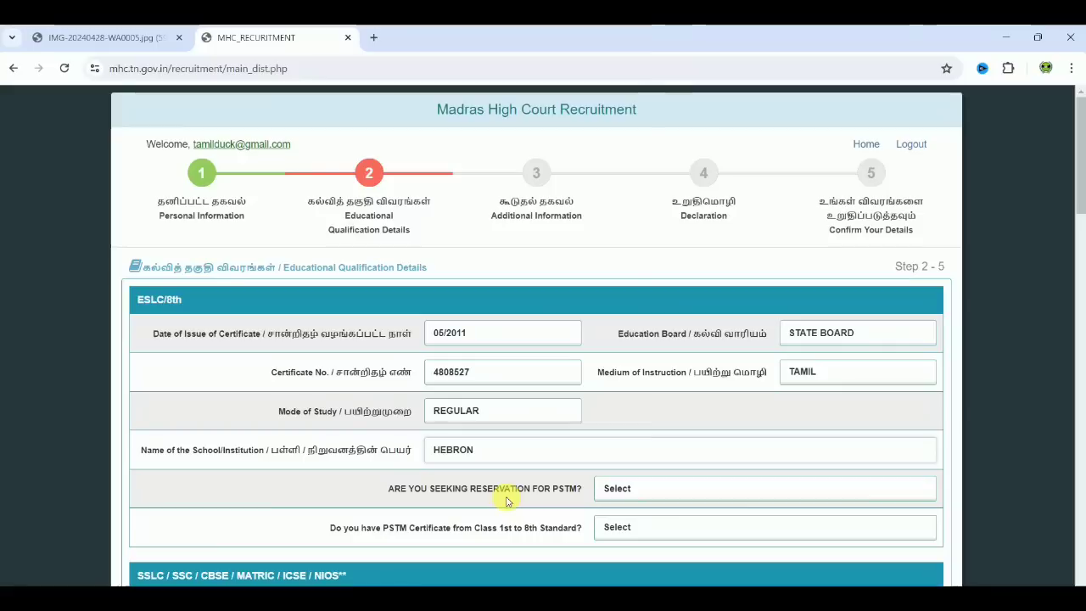
- Answer YES to seeking PSTM reservation and to having the Class 1st to 8th PSTM certificate, and save the educational details
click(615, 490)
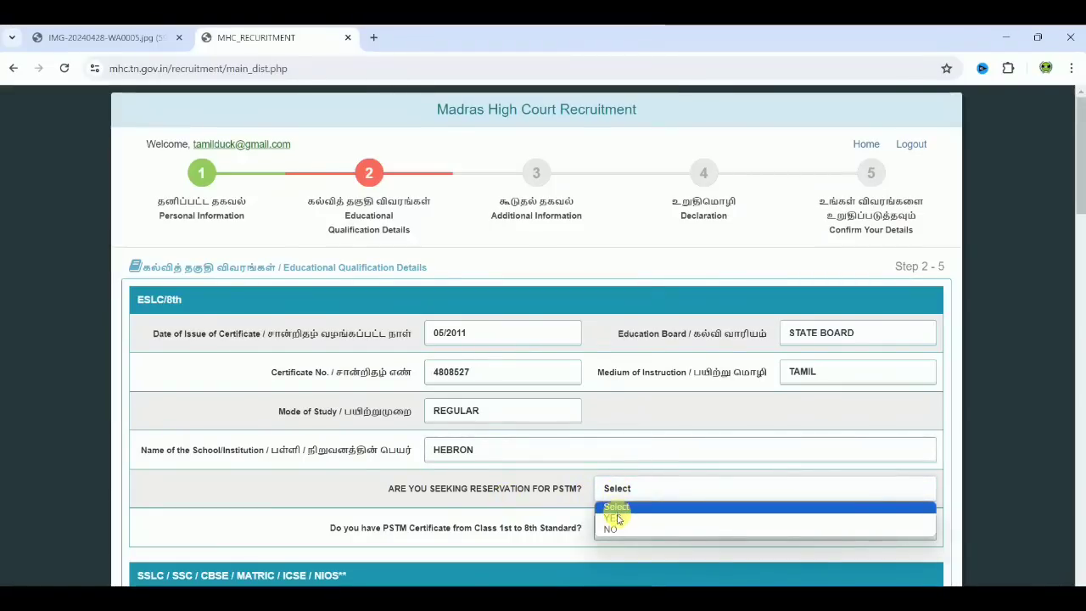
click(616, 518)
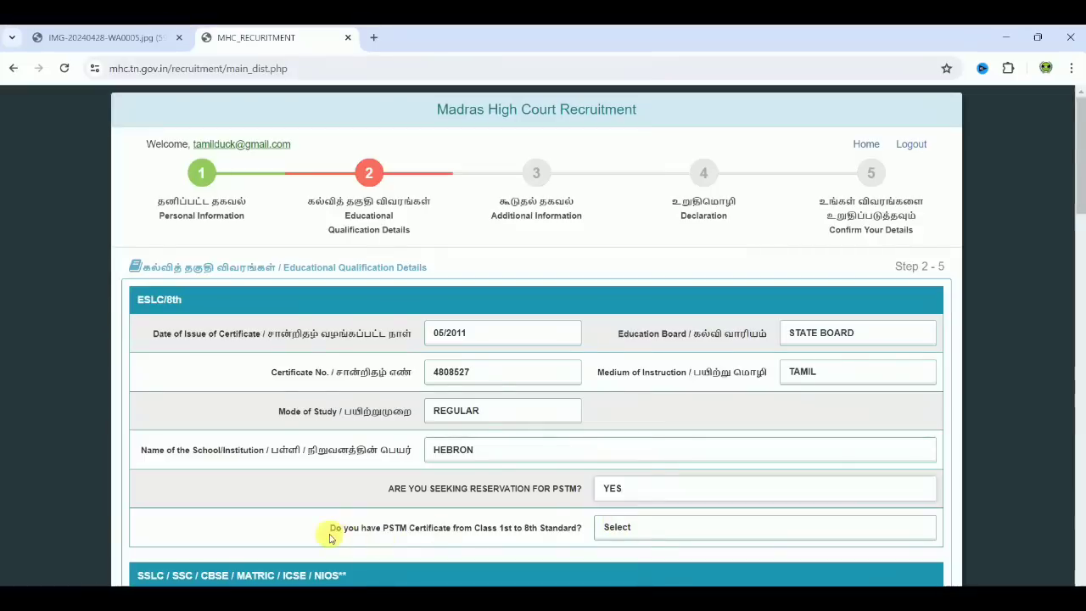
click(604, 528)
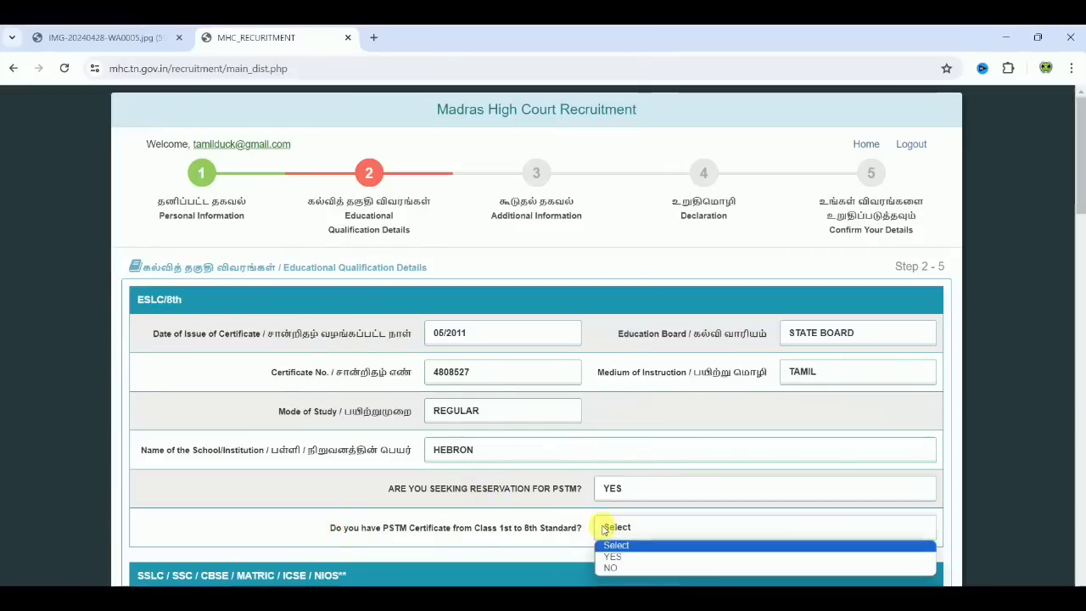
click(617, 557)
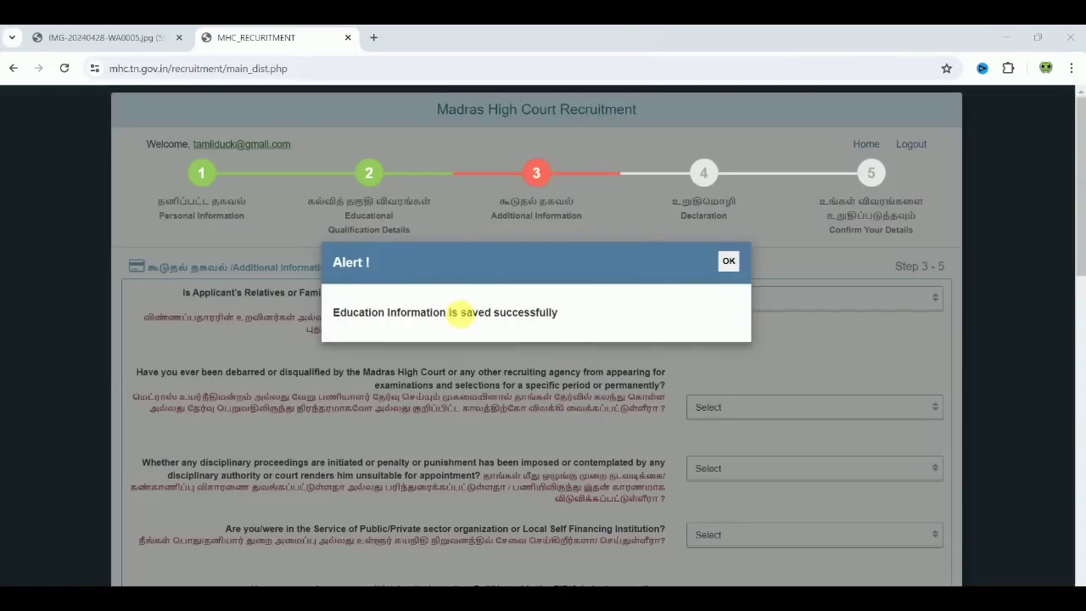
click(728, 261)
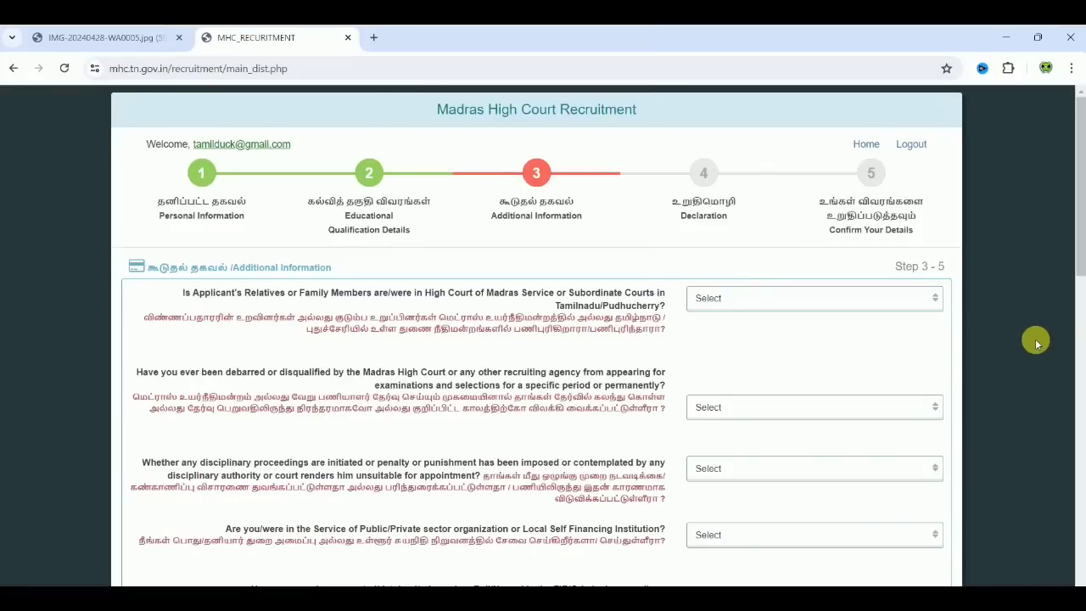
- Answer NO to having relatives in High Court or subordinate court service and NO to having been debarred or disqualified
scroll(1034, 339, down, 1)
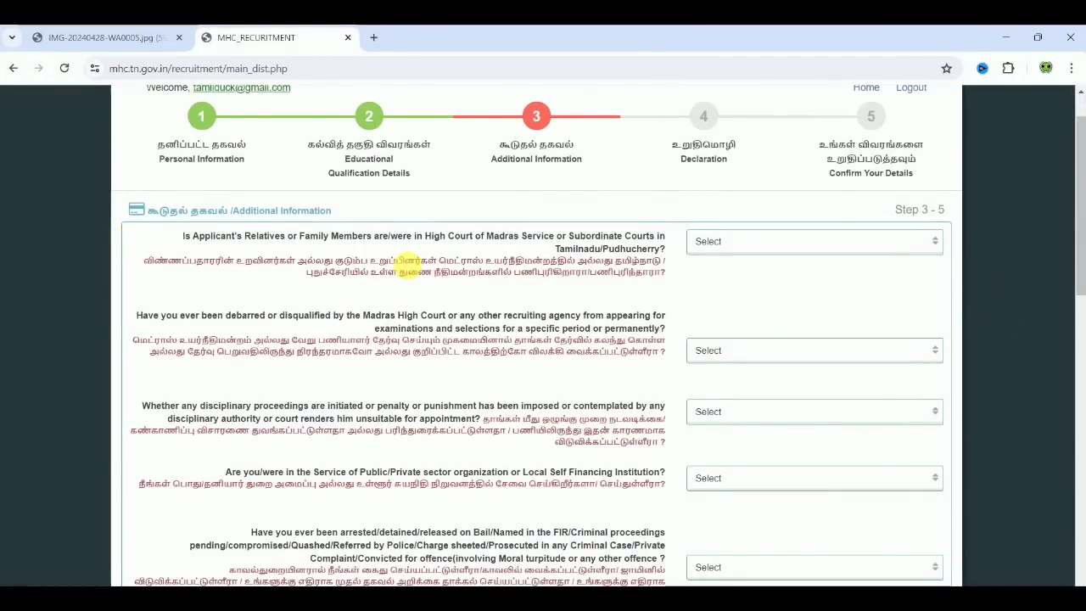
click(802, 241)
click(779, 282)
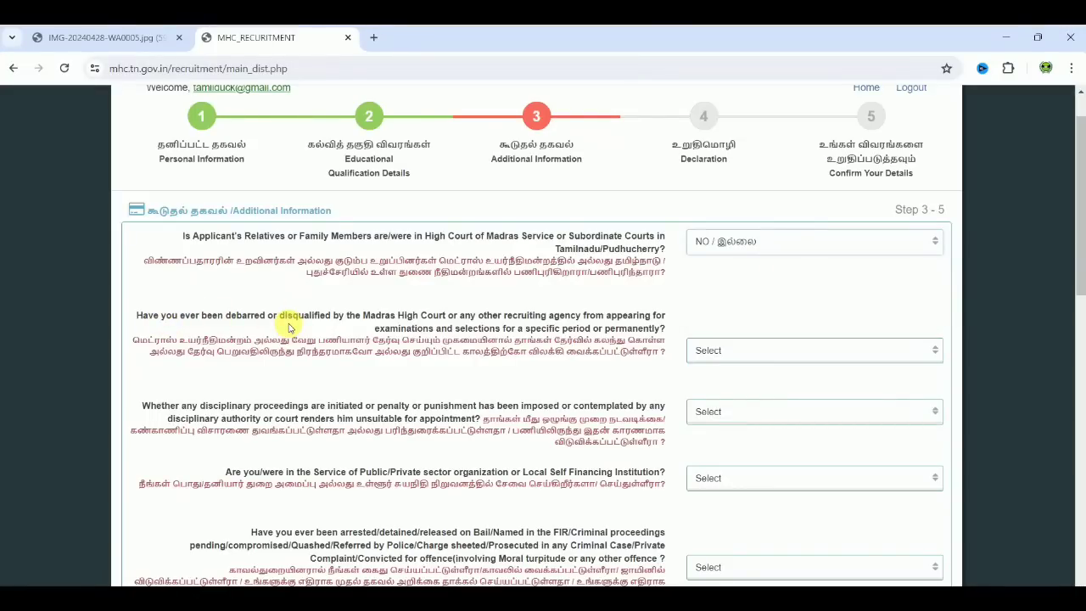
click(731, 350)
click(727, 394)
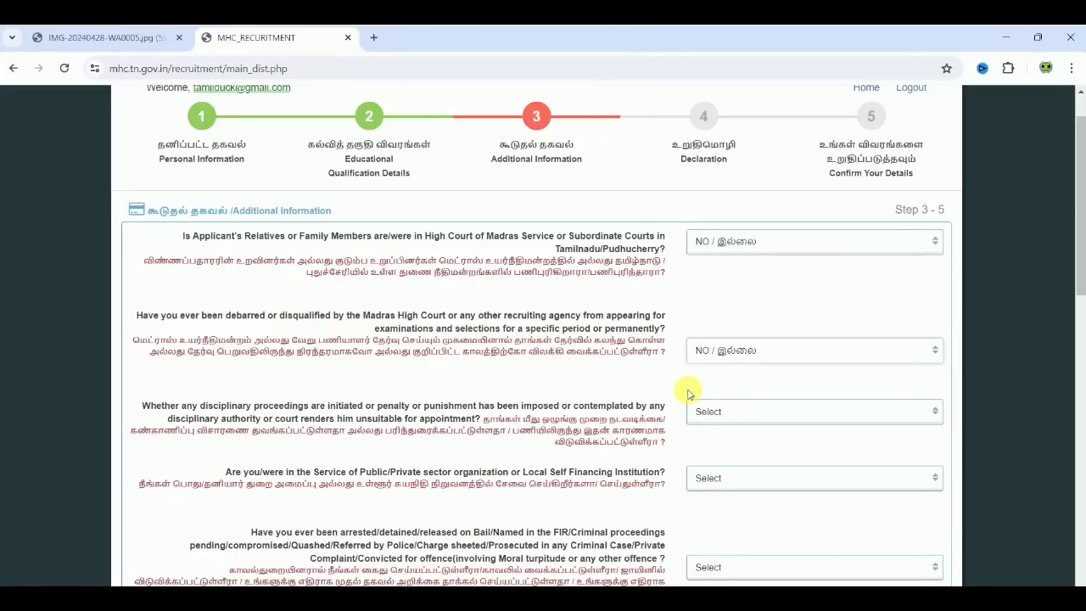
- Answer NO to disciplinary proceedings or punishment and NO to service in a public, private or local self financing institution
scroll(689, 392, down, 1)
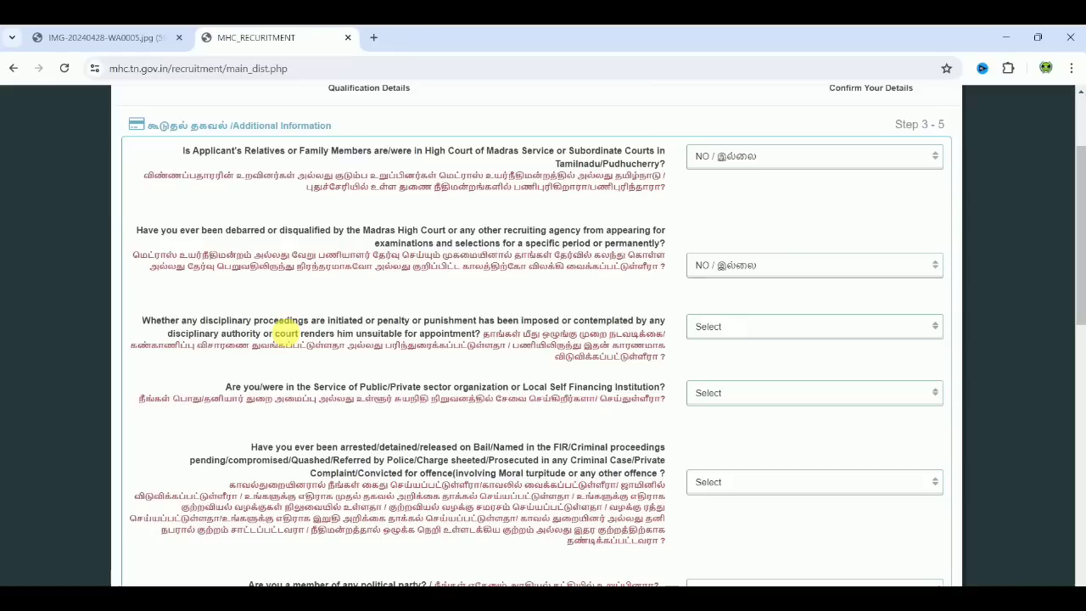
click(724, 329)
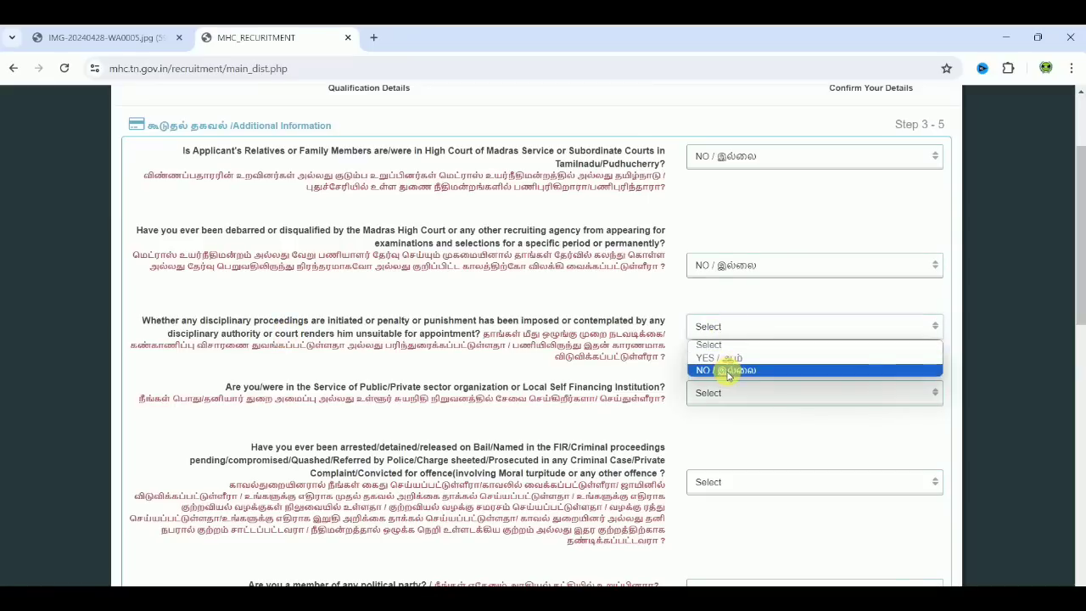
click(727, 371)
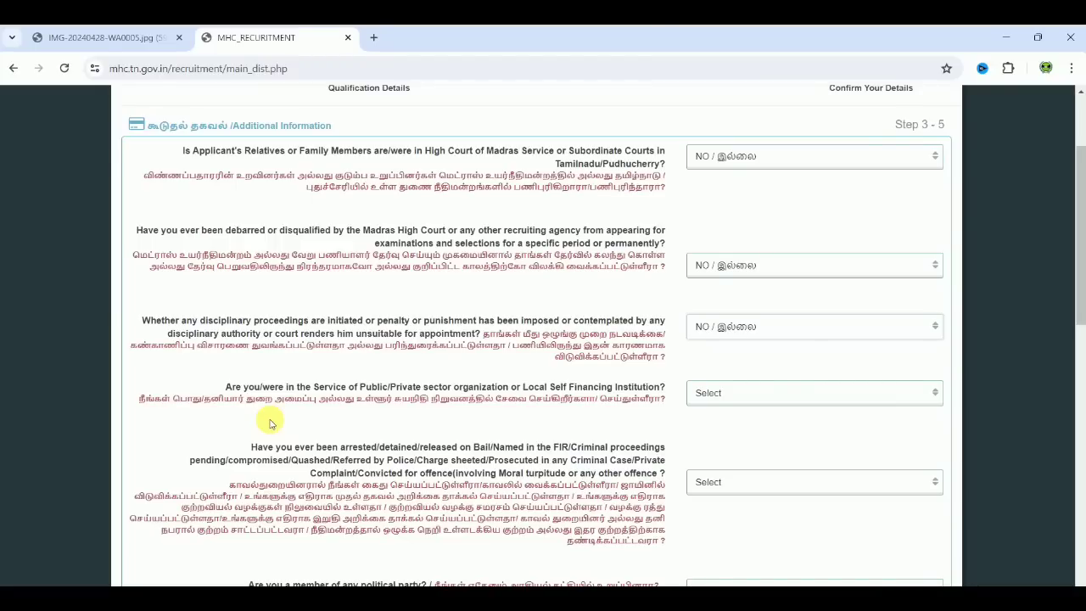
click(706, 393)
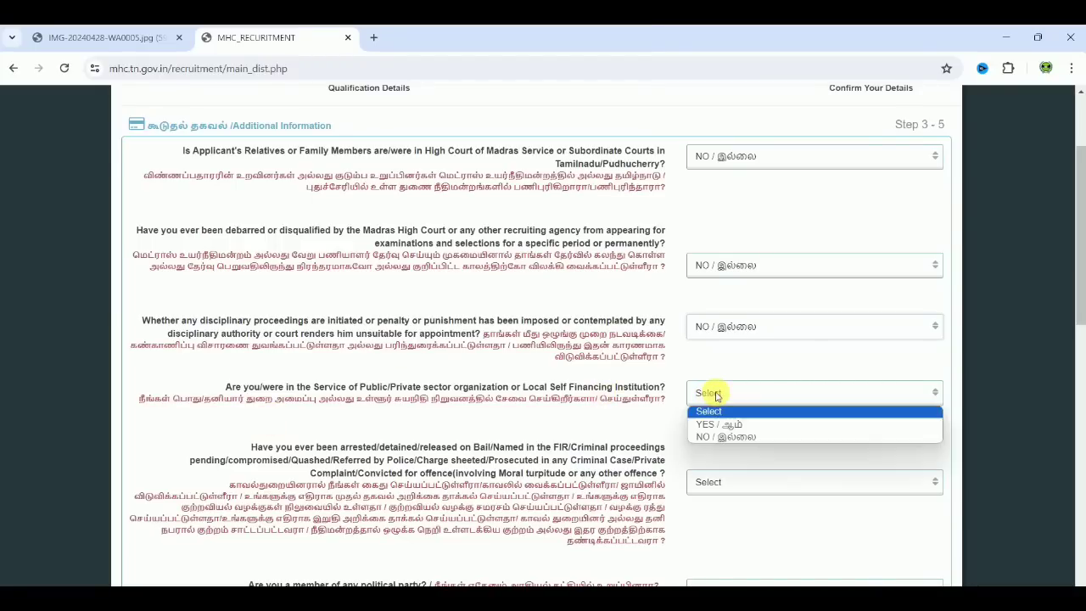
click(726, 437)
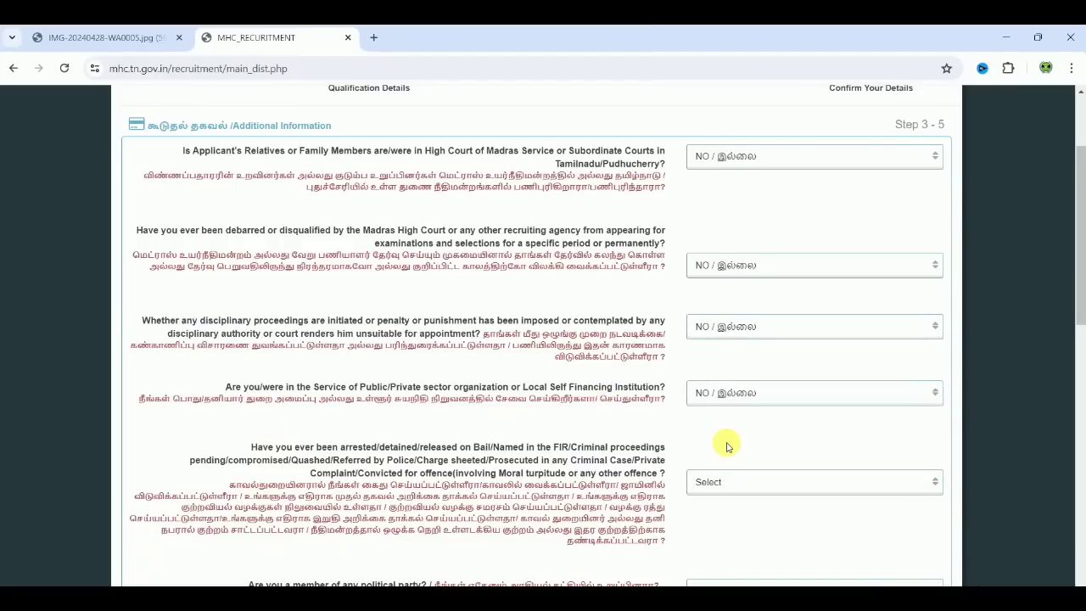
- Answer NO to the question about arrest, FIR, criminal proceedings or conviction
scroll(726, 447, down, 3)
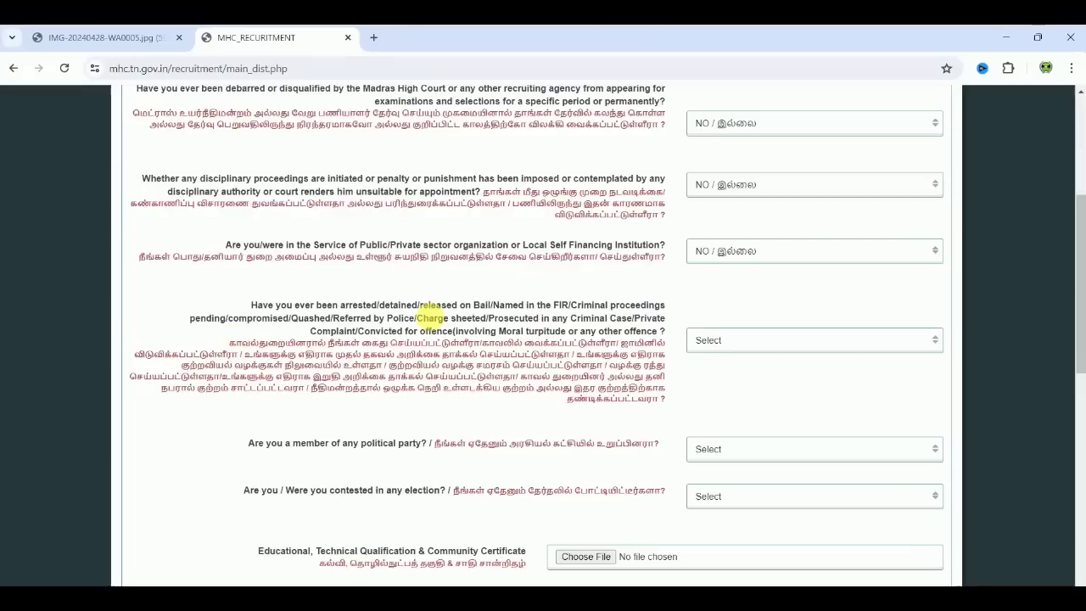
click(727, 340)
click(727, 383)
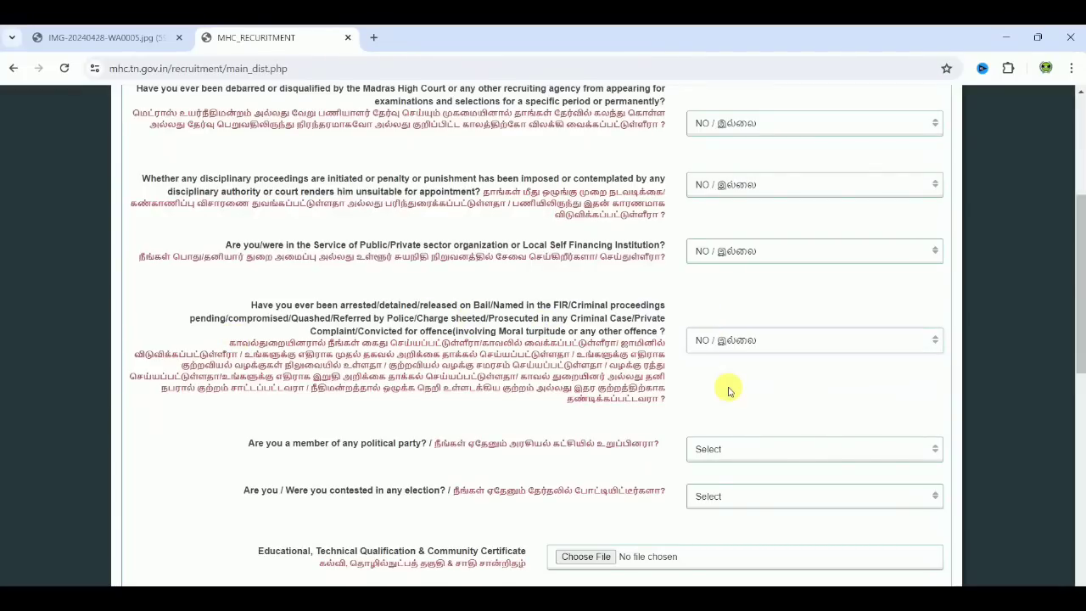
- Answer NO to being a member of any political party and NO to having contested in any election
scroll(727, 390, down, 1)
scroll(727, 388, down, 2)
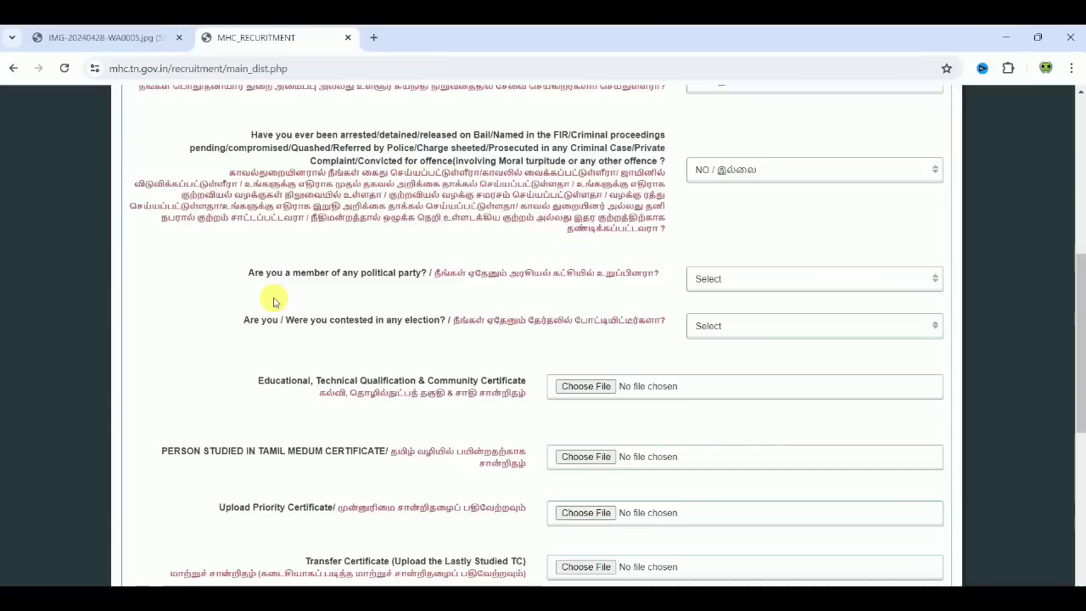
click(703, 279)
click(717, 311)
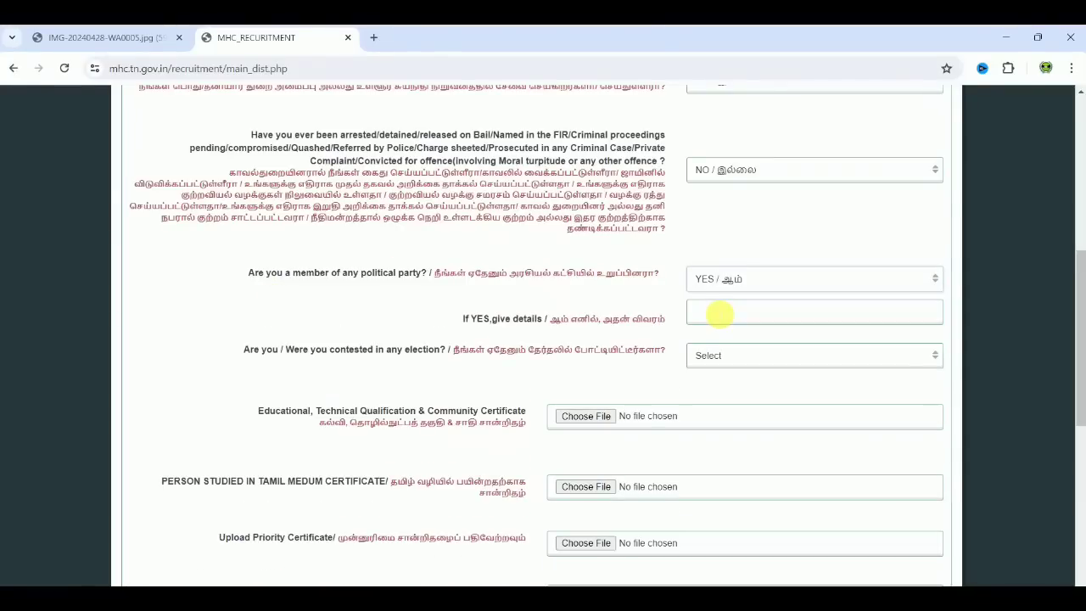
click(735, 279)
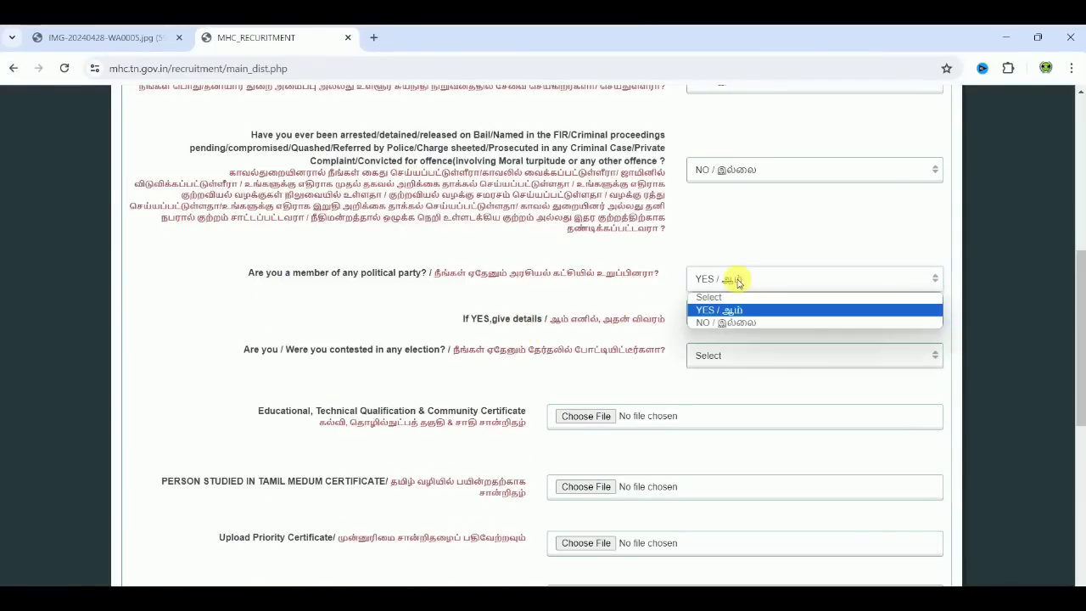
click(734, 323)
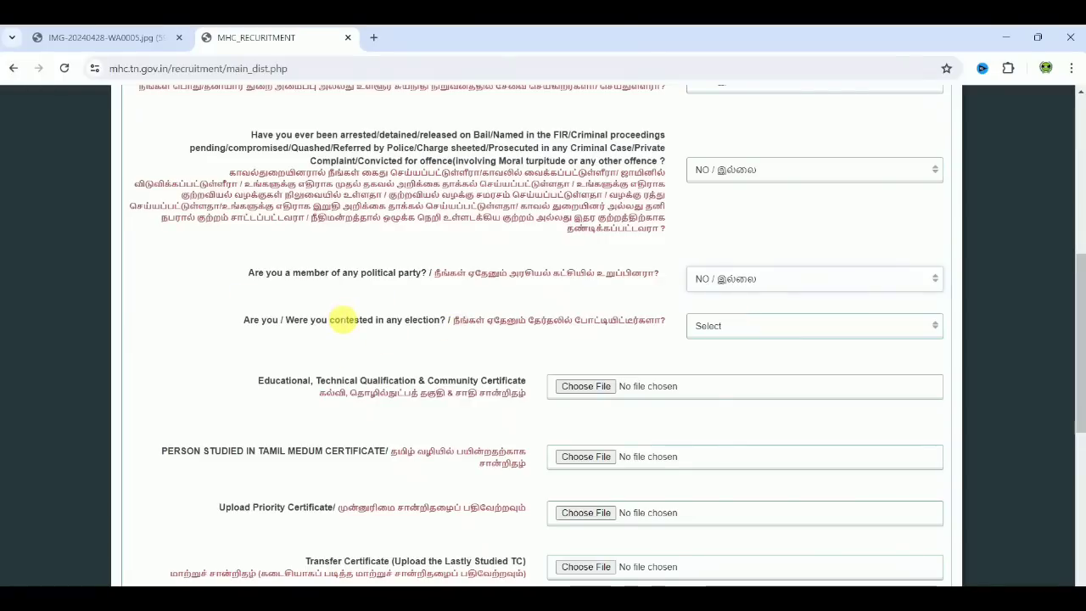
click(707, 326)
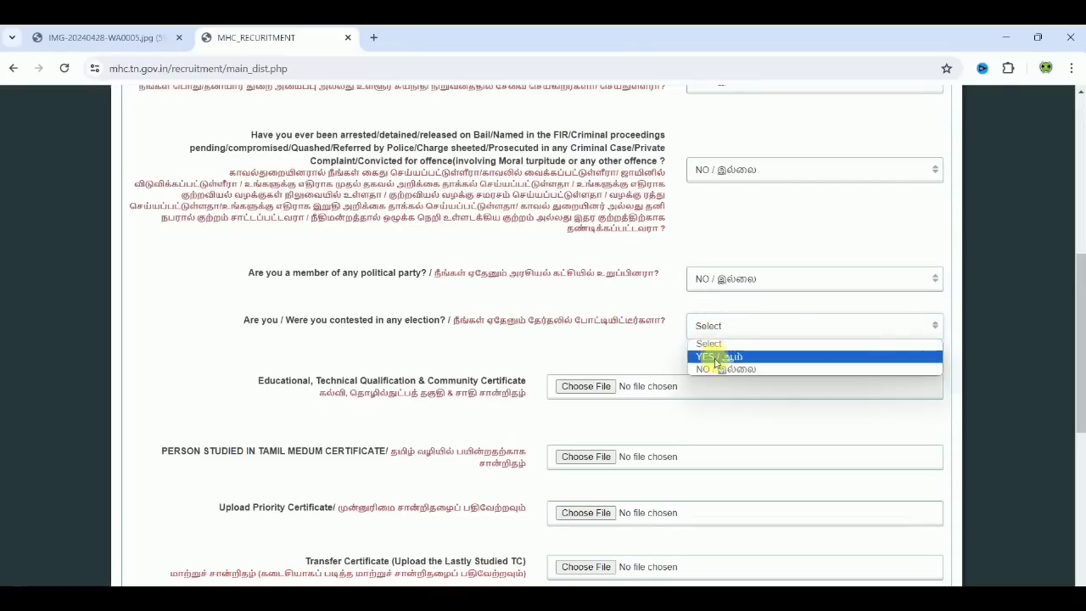
click(717, 369)
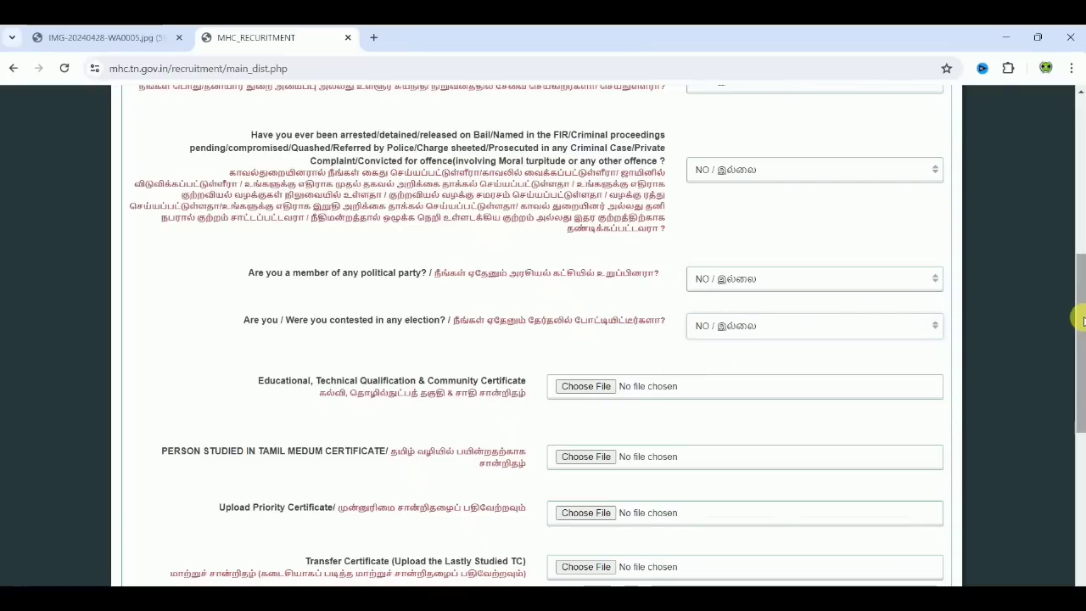
- Enter the first reference person's name and set their designation and department to PHARMASY
drag(1082, 320, 1081, 403)
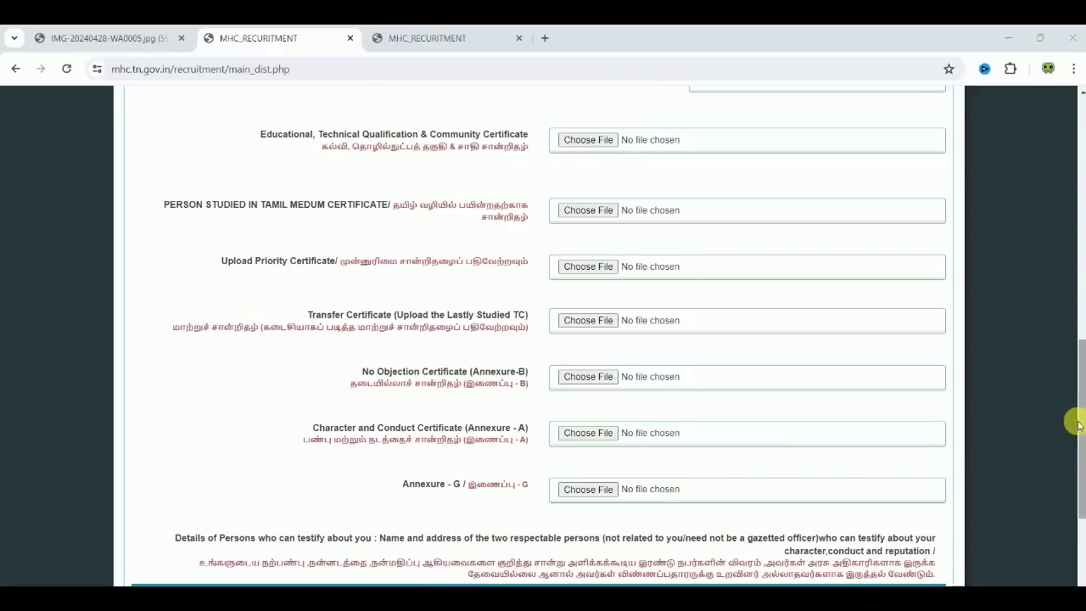
drag(1076, 430, 1079, 533)
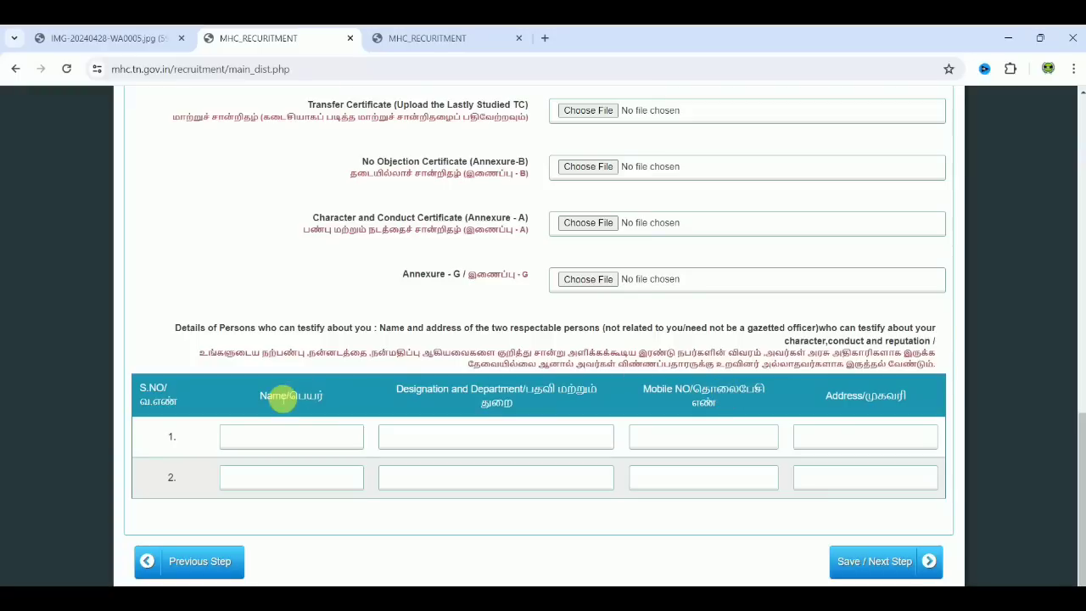
click(281, 440)
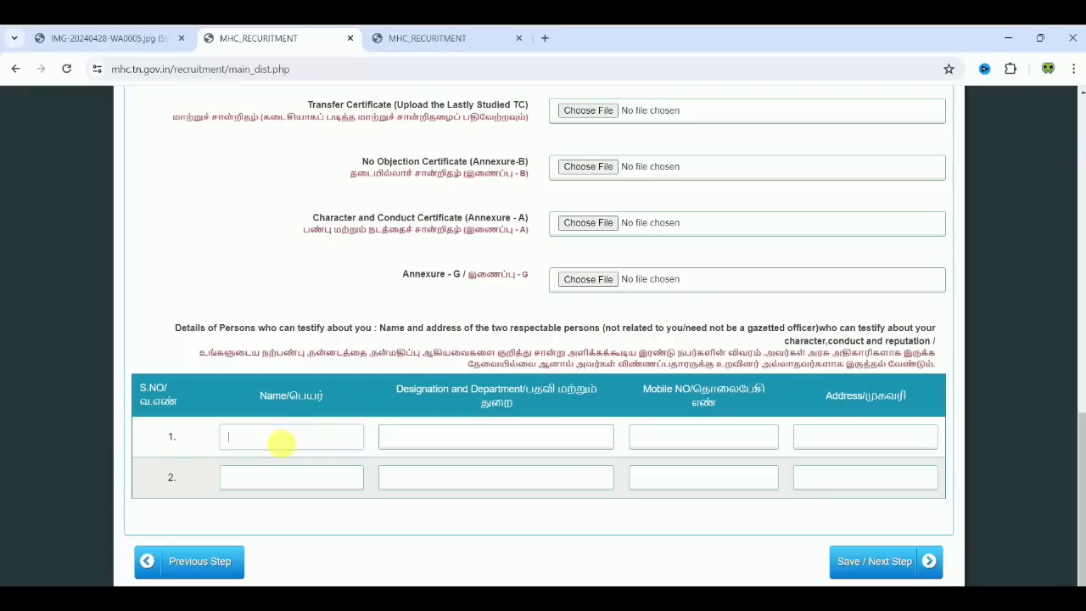
text(SURYA)
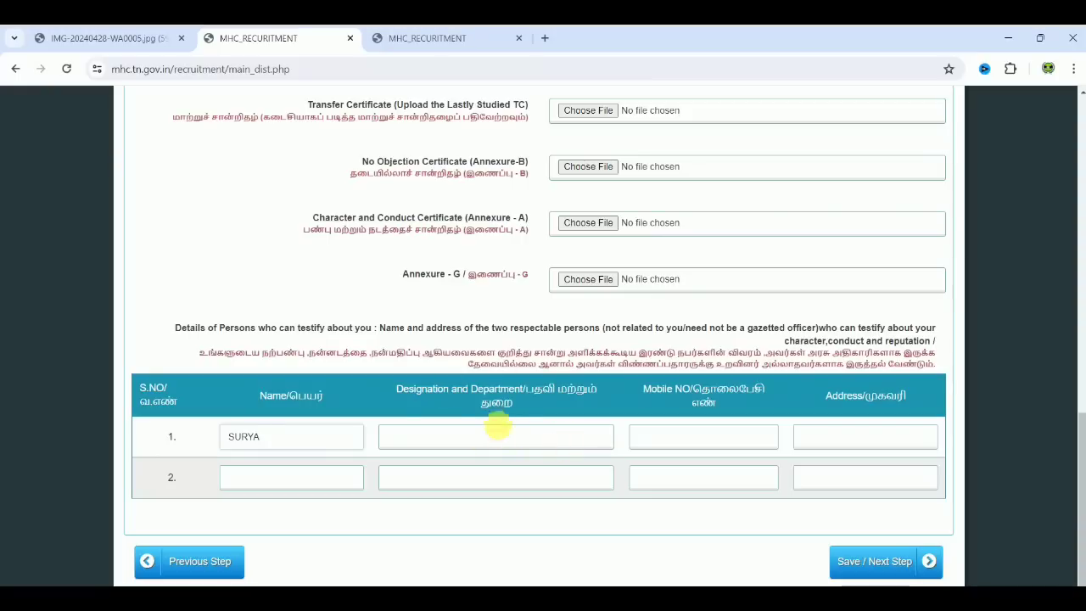
click(498, 436)
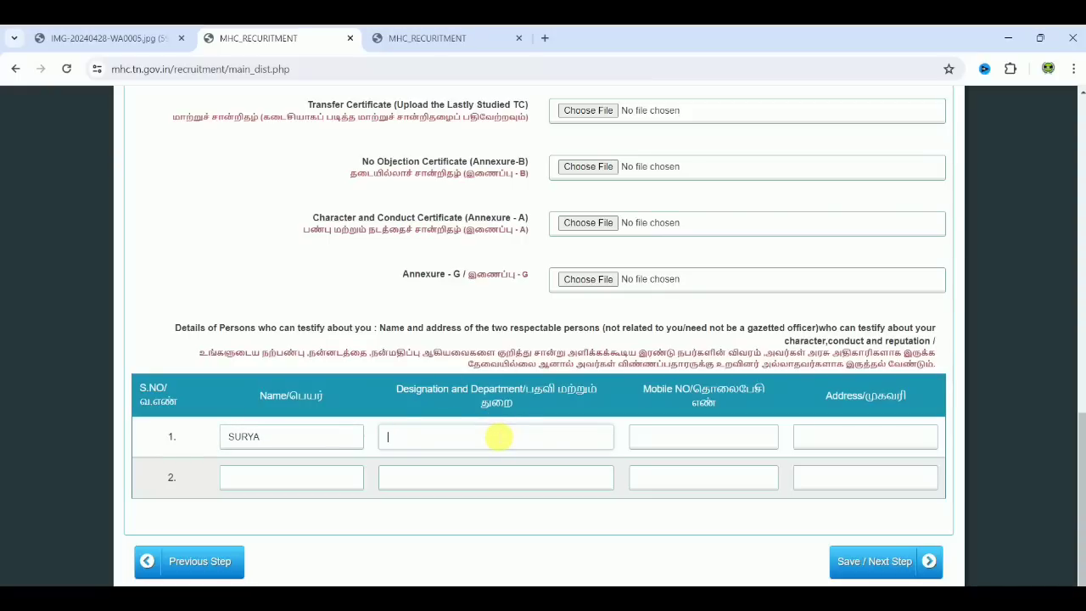
text(PHARMACY)
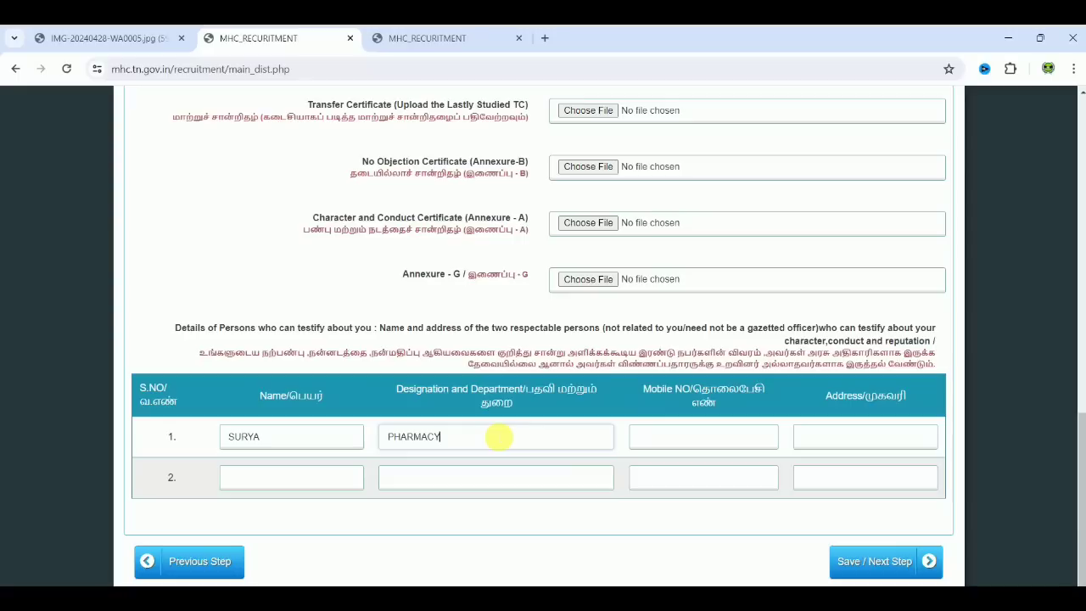
key(BackSpace)
key(BackSpace)
text(SY)
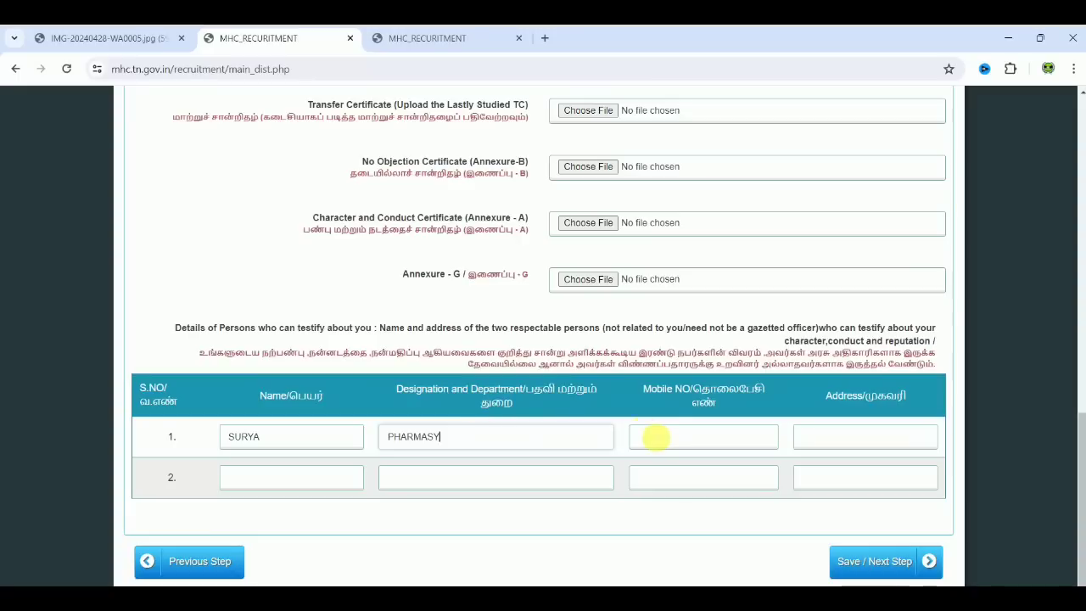
click(656, 437)
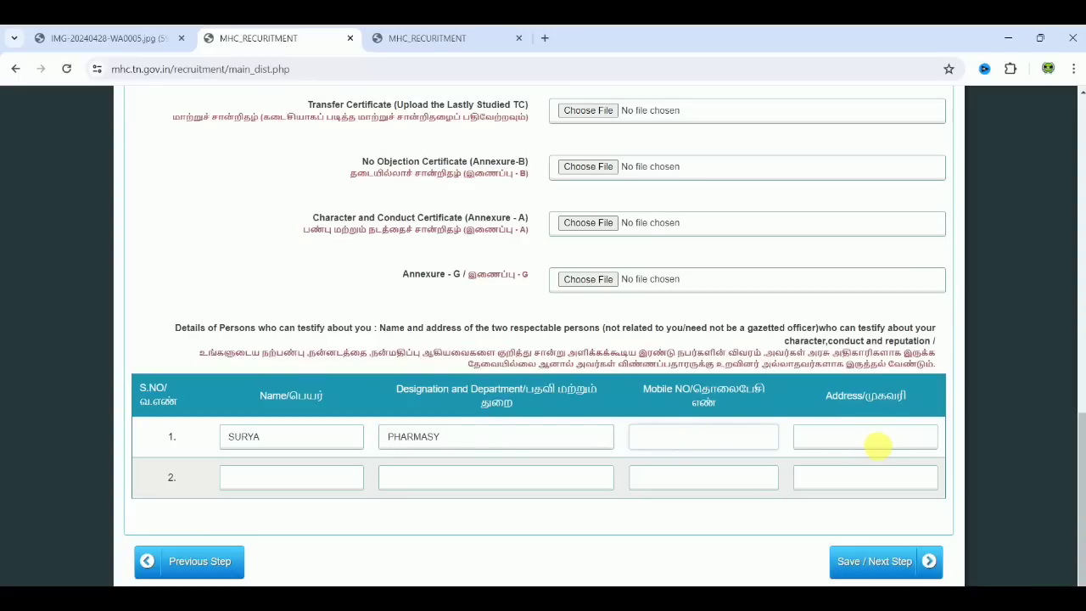
click(878, 444)
- Enter the second reference person's name and save the additional information, going on to the declaration page
click(351, 482)
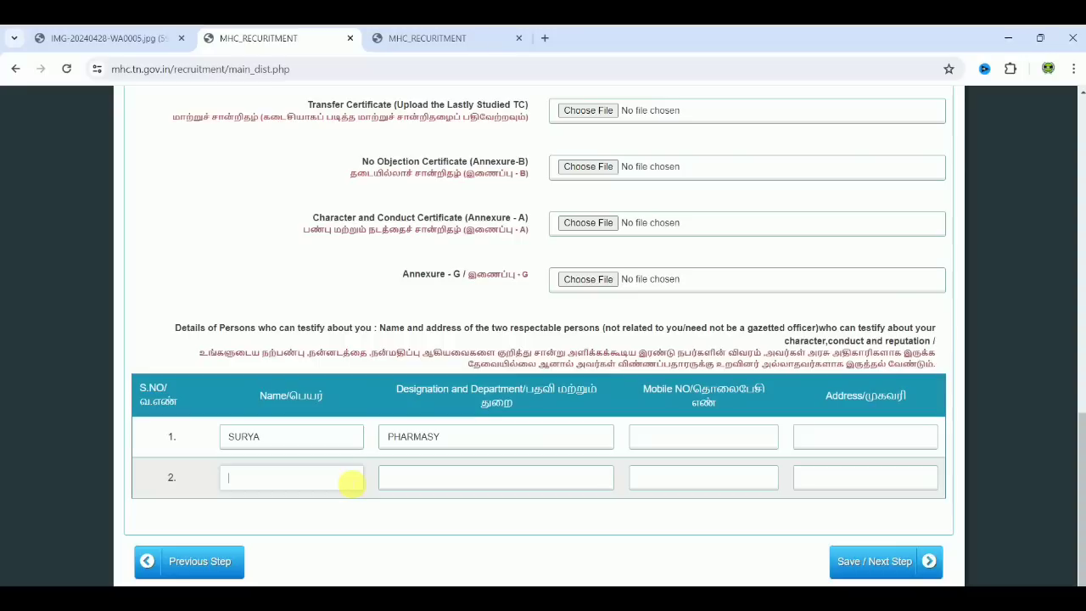
text(MOHAN)
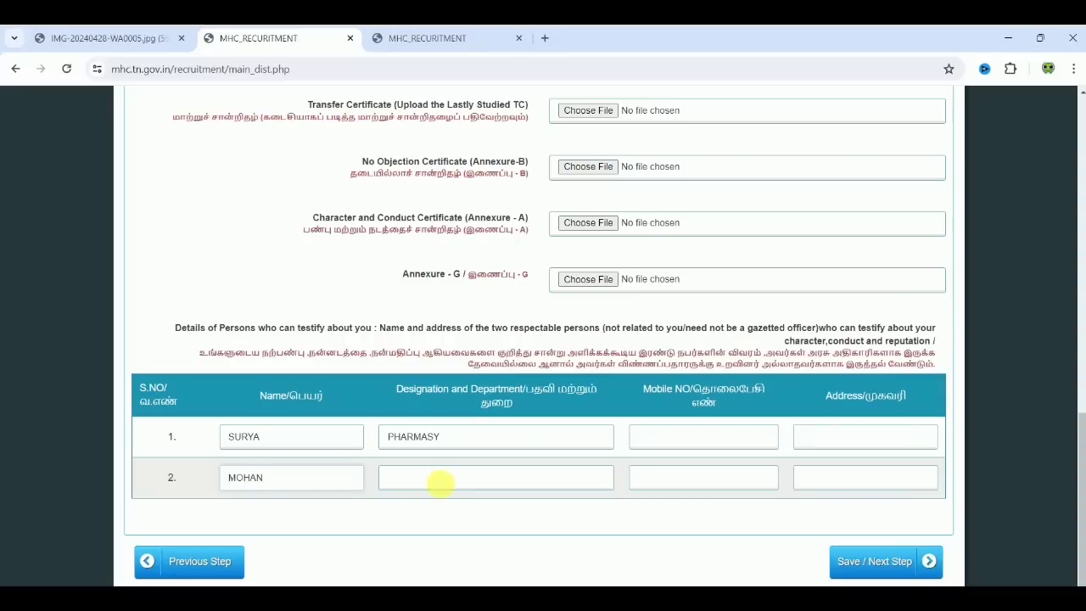
click(439, 481)
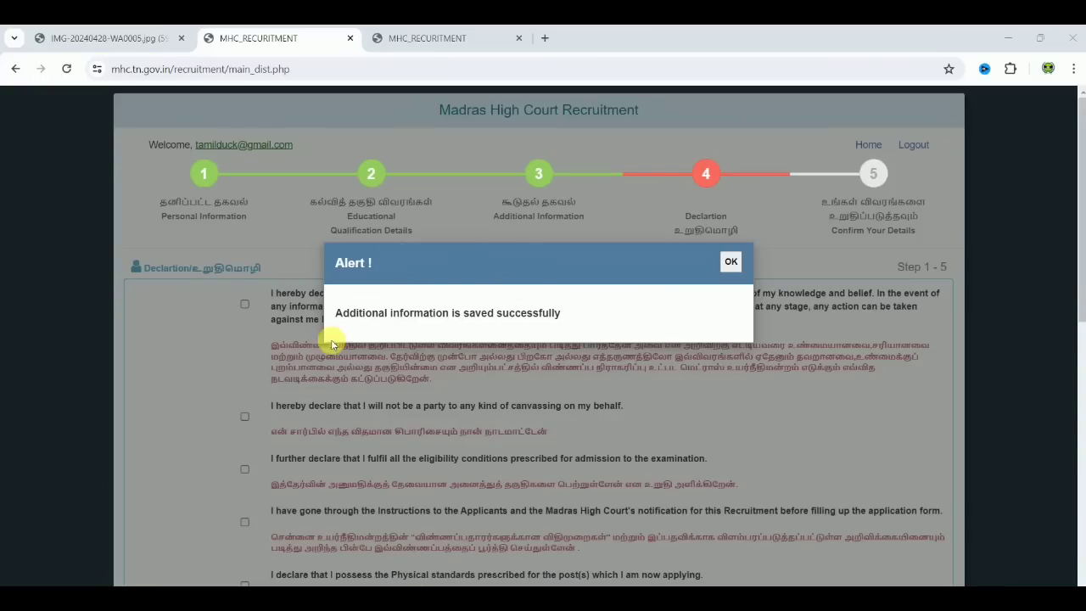
click(729, 262)
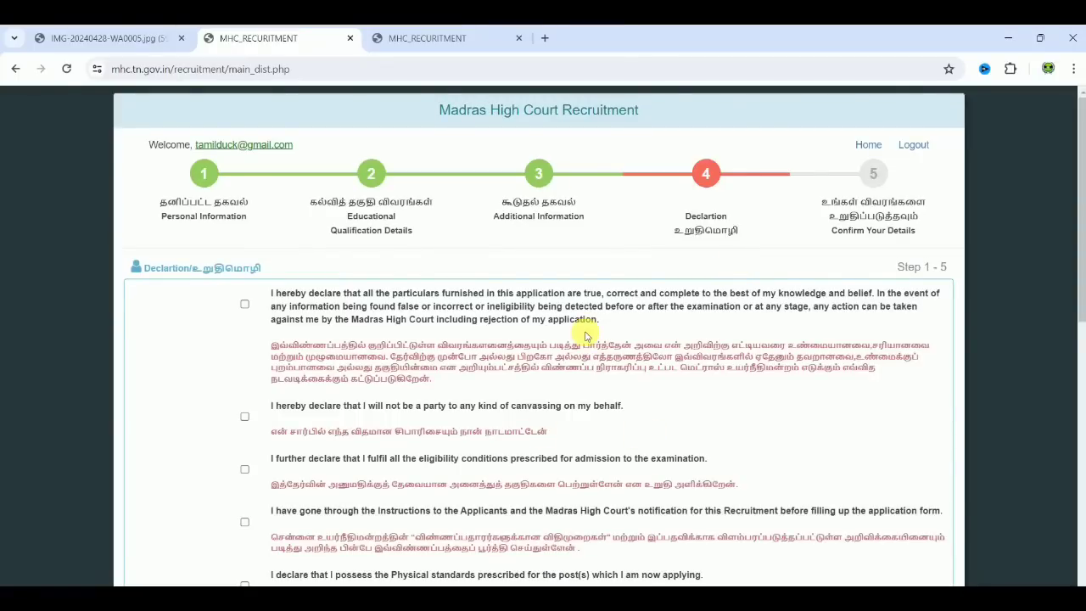
- Accept the first three declarations, covering true particulars, no canvassing and fulfilment of the eligibility conditions
click(244, 304)
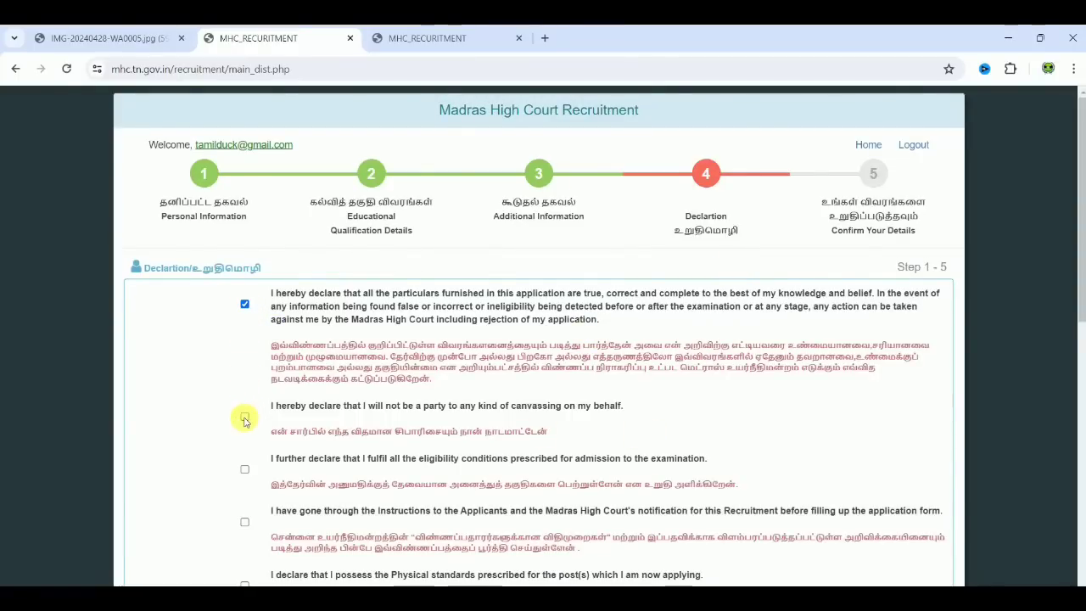
click(245, 416)
click(244, 469)
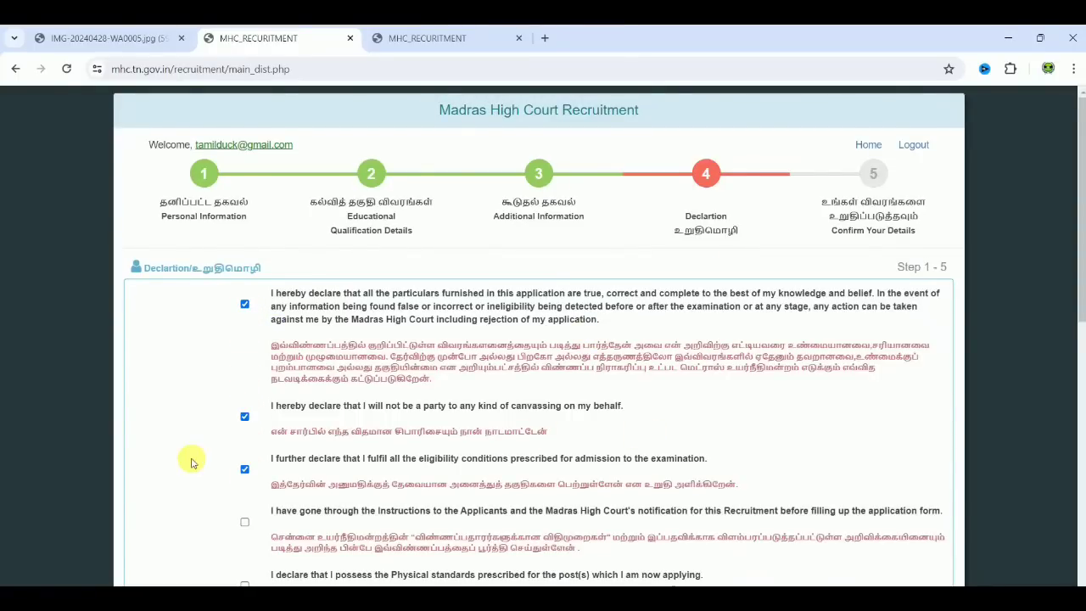
- Accept the five declarations on instructions read, physical standards, not debarred, not a dismissed Government employee, and verified particulars
scroll(191, 462, down, 3)
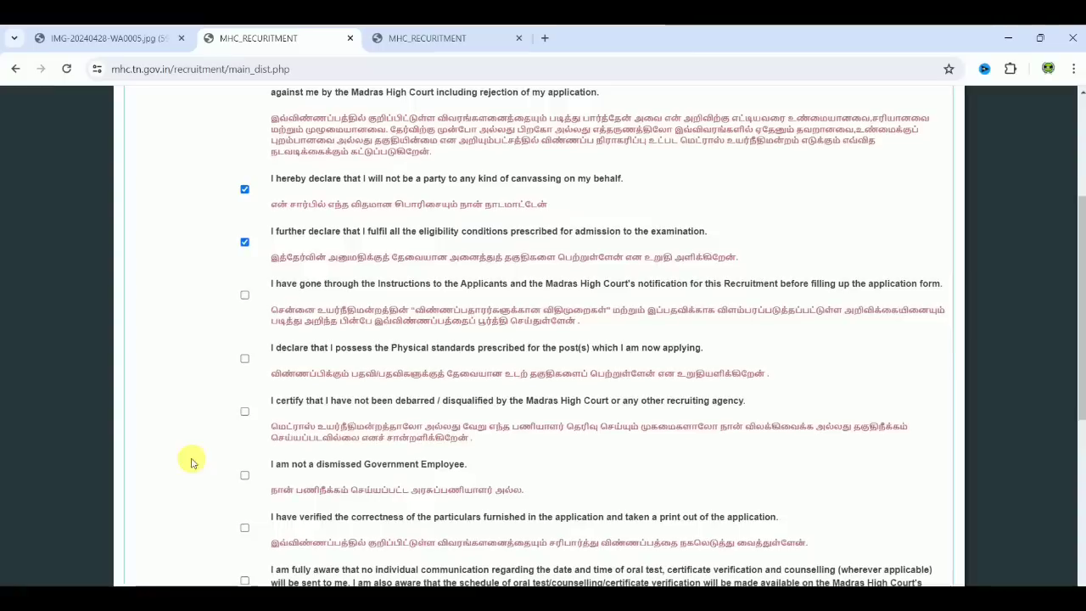
click(244, 412)
click(245, 358)
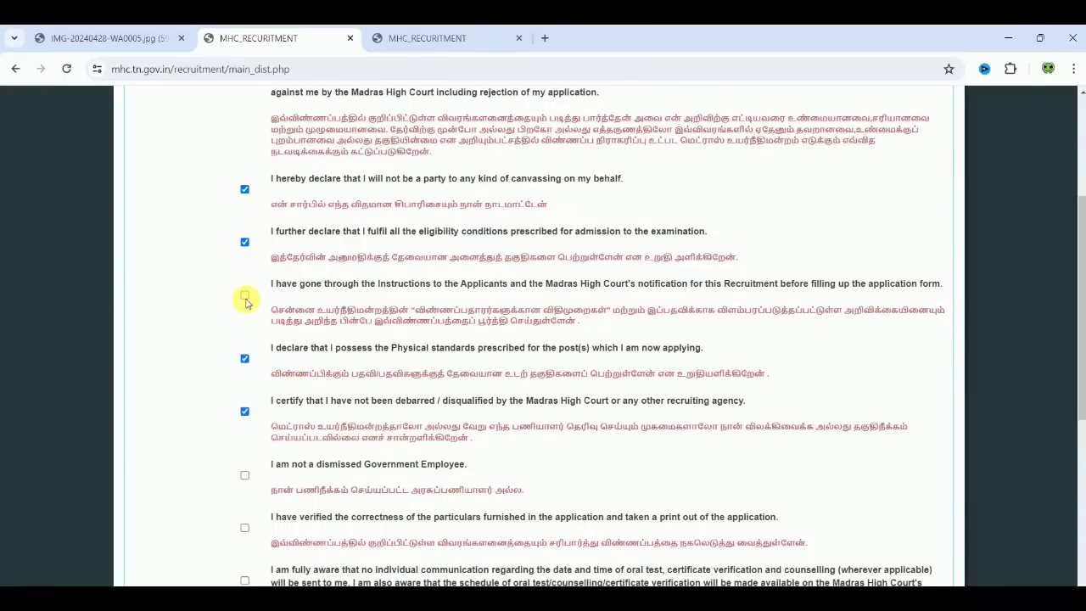
click(245, 297)
click(244, 475)
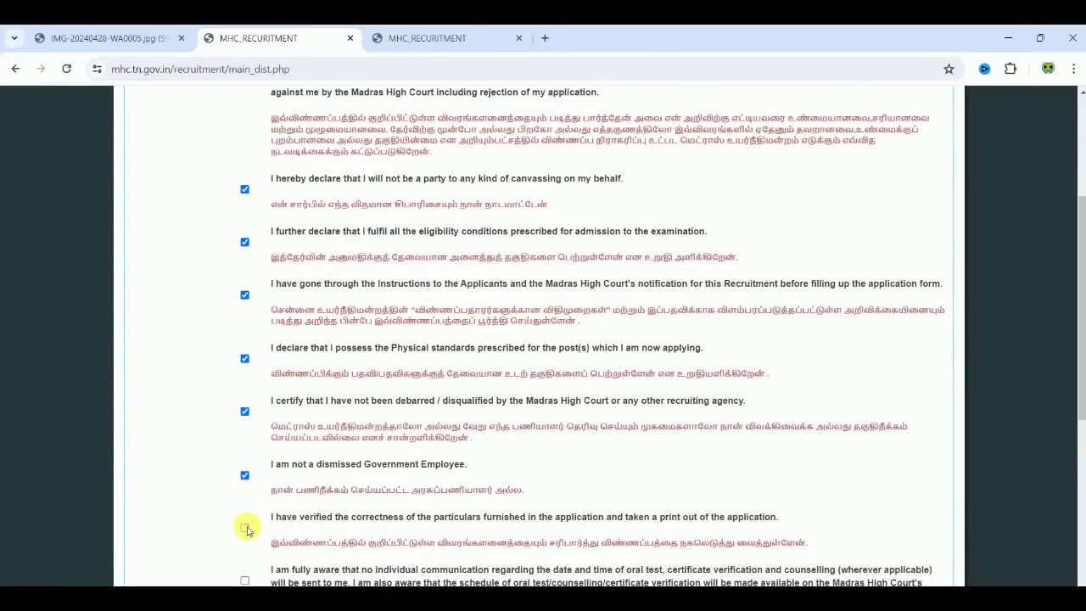
click(245, 530)
- Accept the remaining five declarations, from awareness of no individual communication to having no other qualification
scroll(179, 449, down, 3)
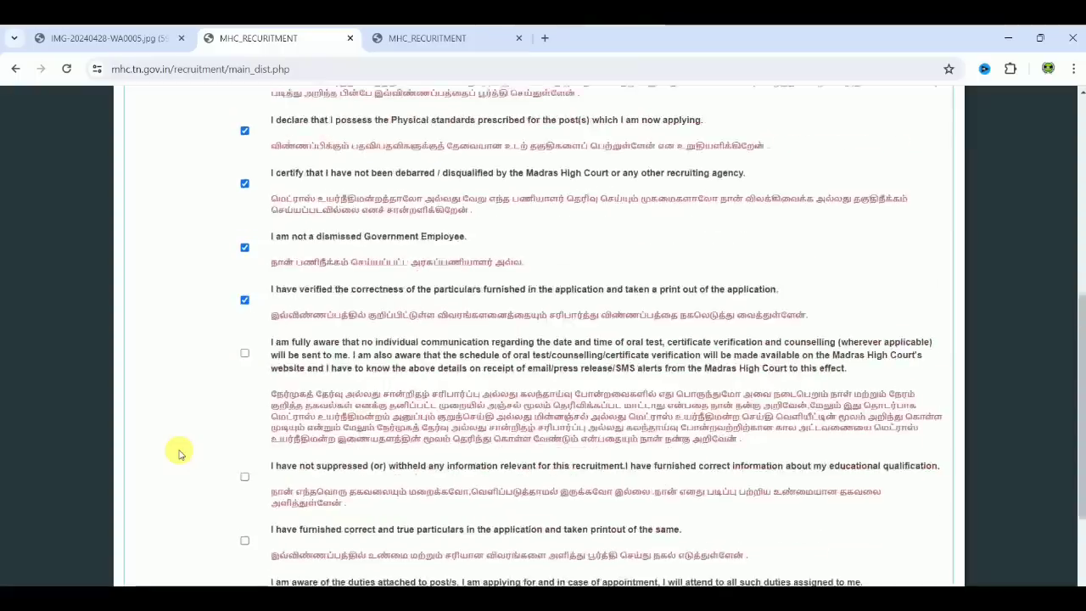
scroll(179, 454, down, 1)
click(244, 268)
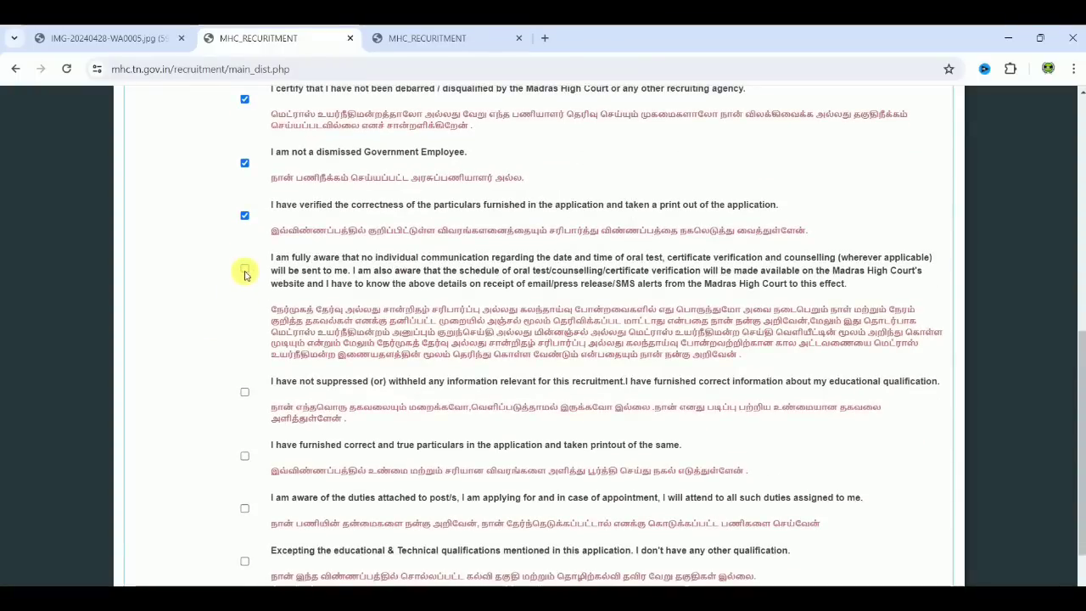
click(244, 392)
click(245, 455)
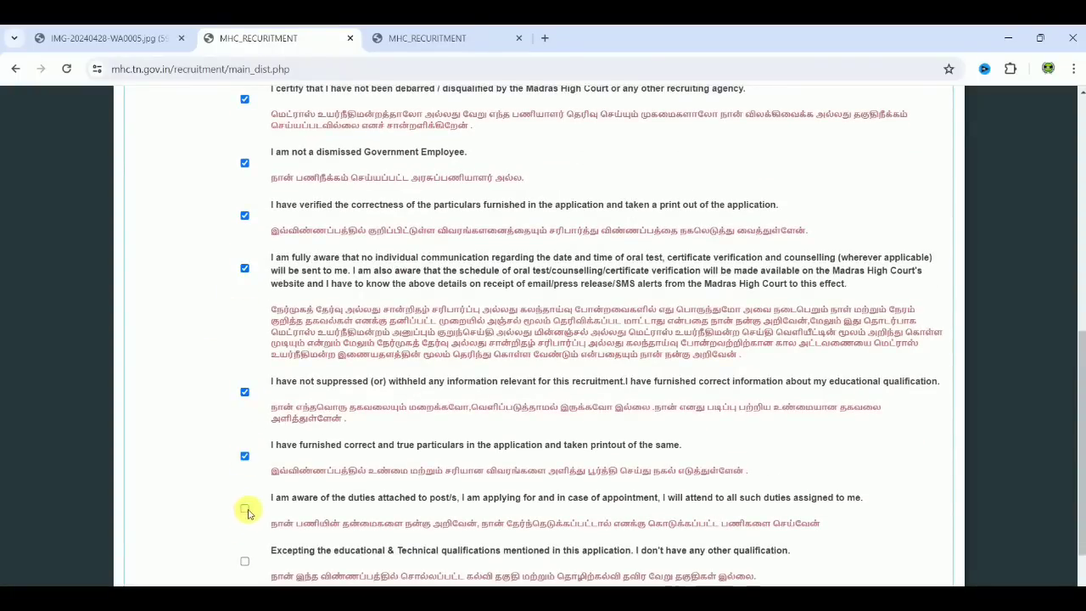
click(245, 509)
click(244, 560)
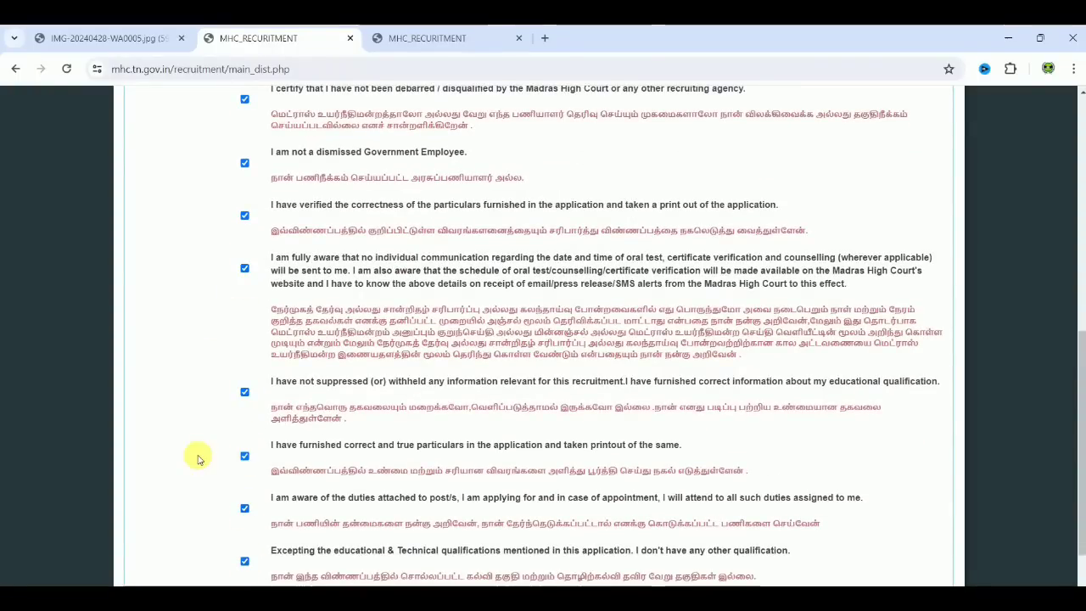
- Save the completed declaration and proceed to the page for confirming the details
scroll(199, 456, down, 1)
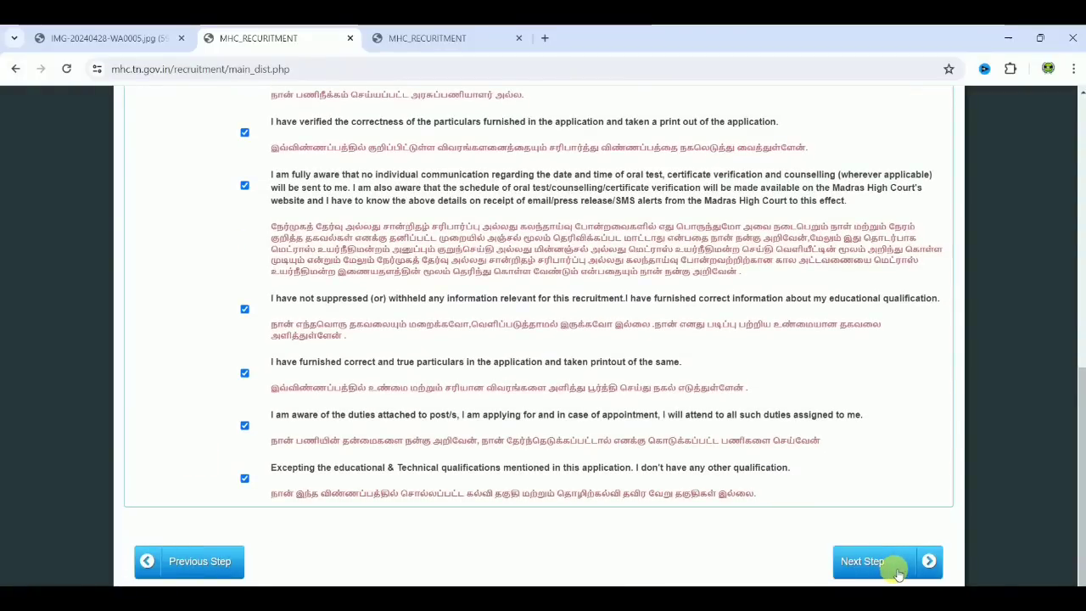
click(897, 572)
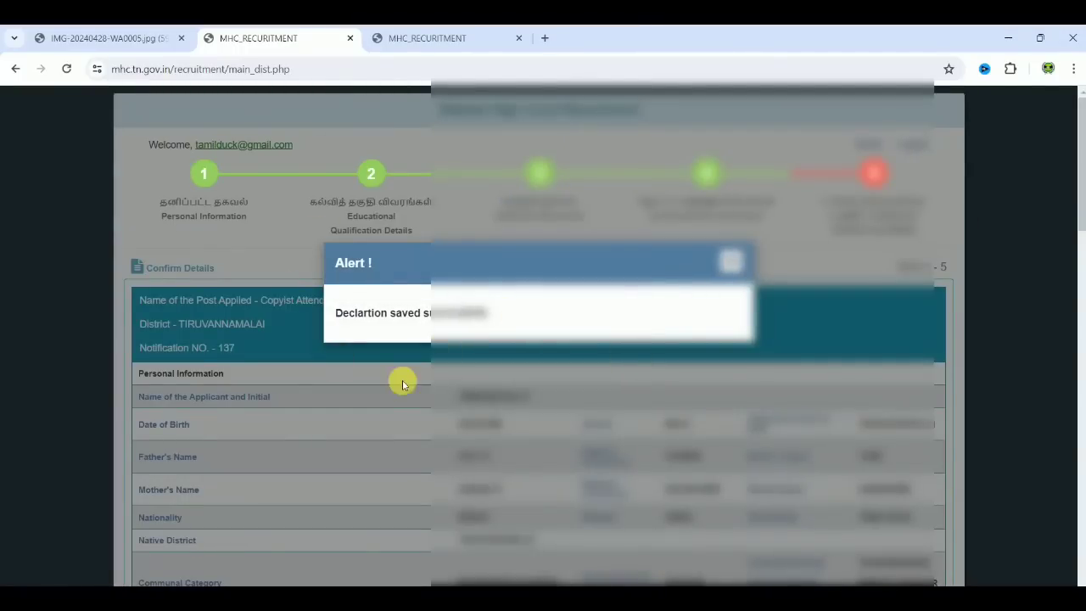
click(732, 261)
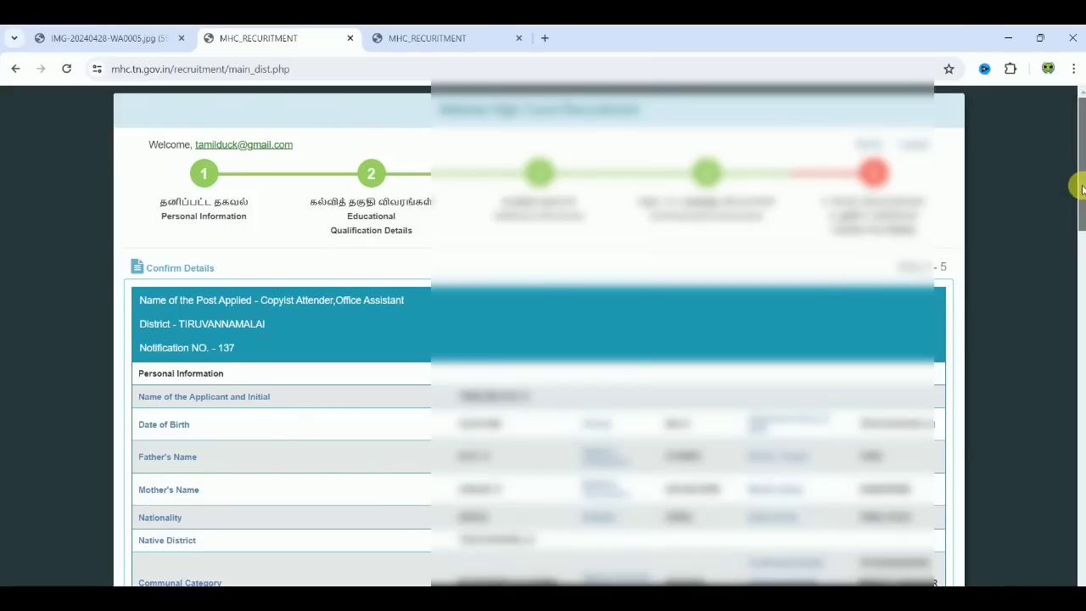
- Submit the application for notification 137 from the end of the details summary and confirm the final submission
drag(1081, 188, 1010, 573)
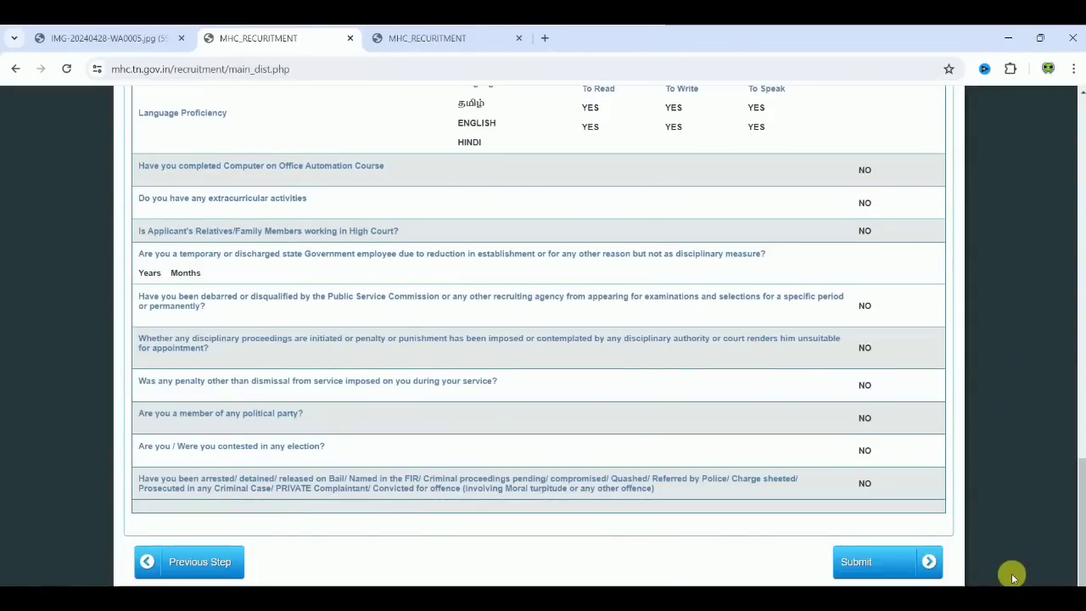
click(886, 566)
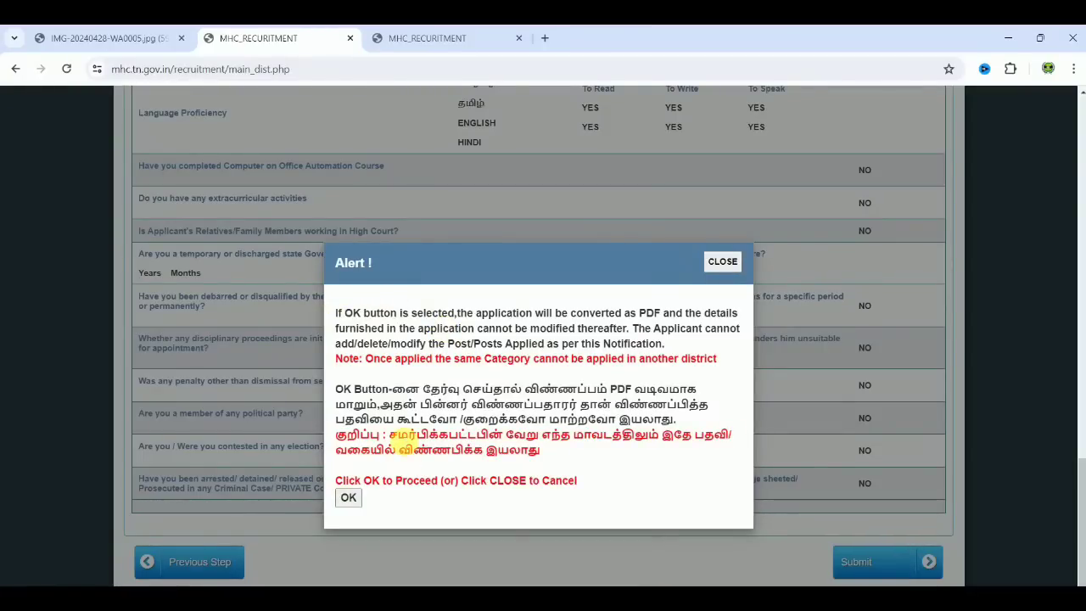
click(348, 498)
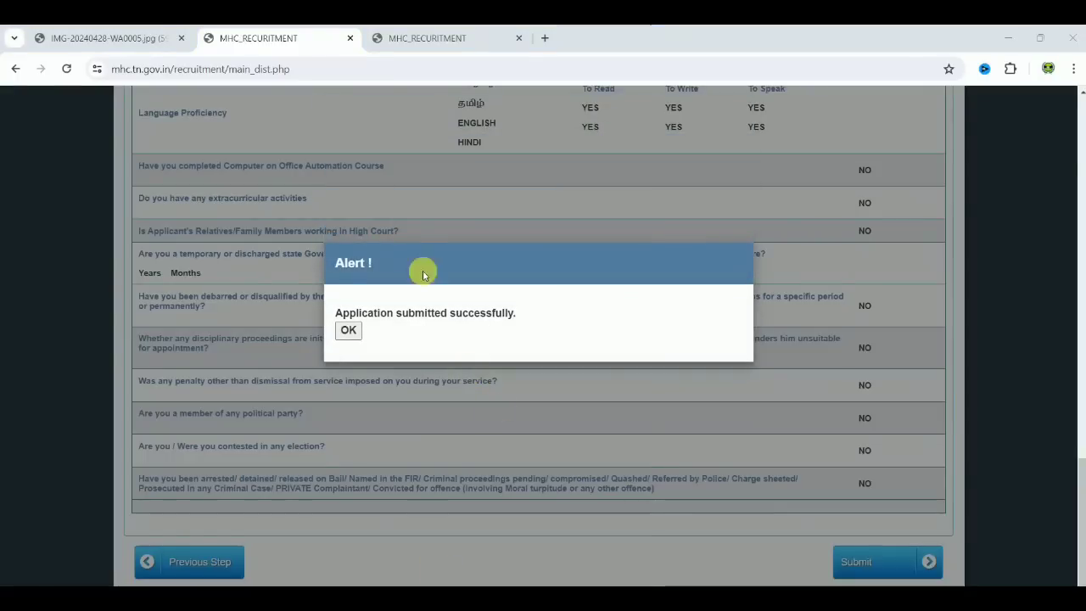
click(348, 330)
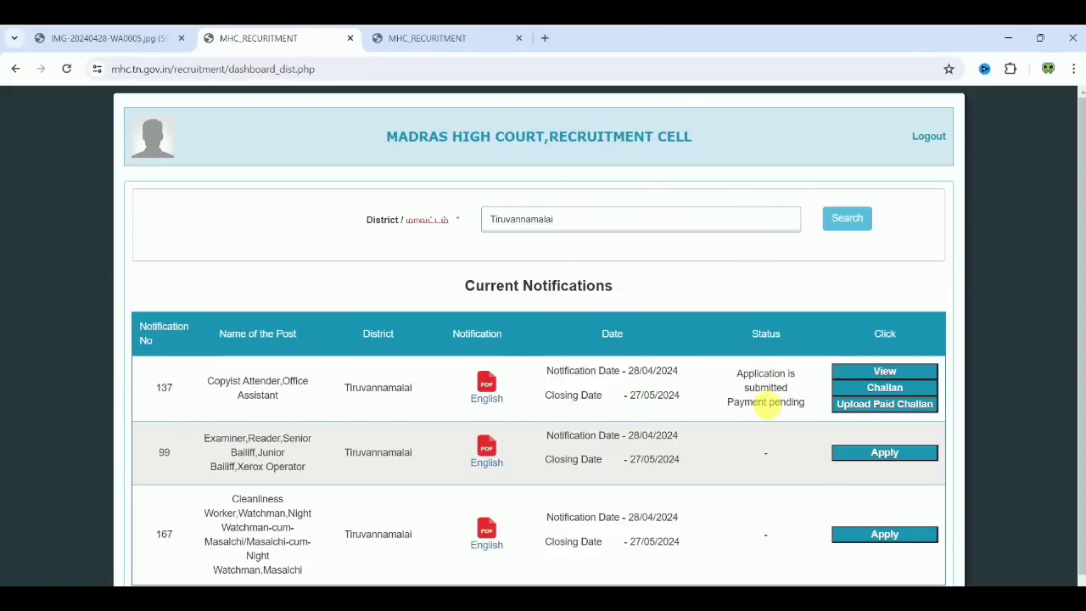
- Open the challan for notification 137, view its paid challan upload form, and return to the notifications list
click(886, 392)
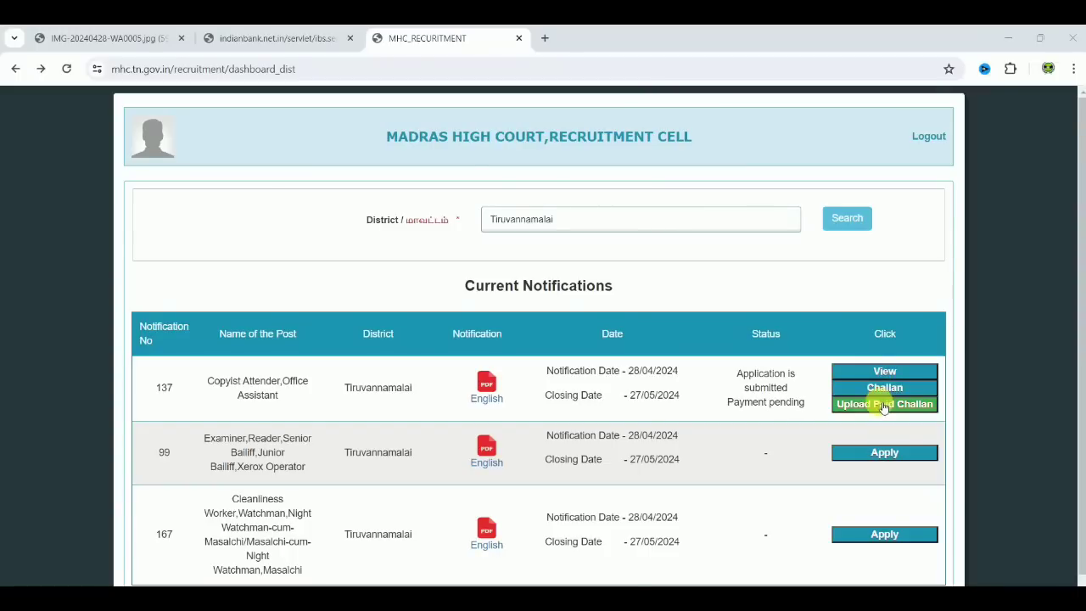
click(882, 404)
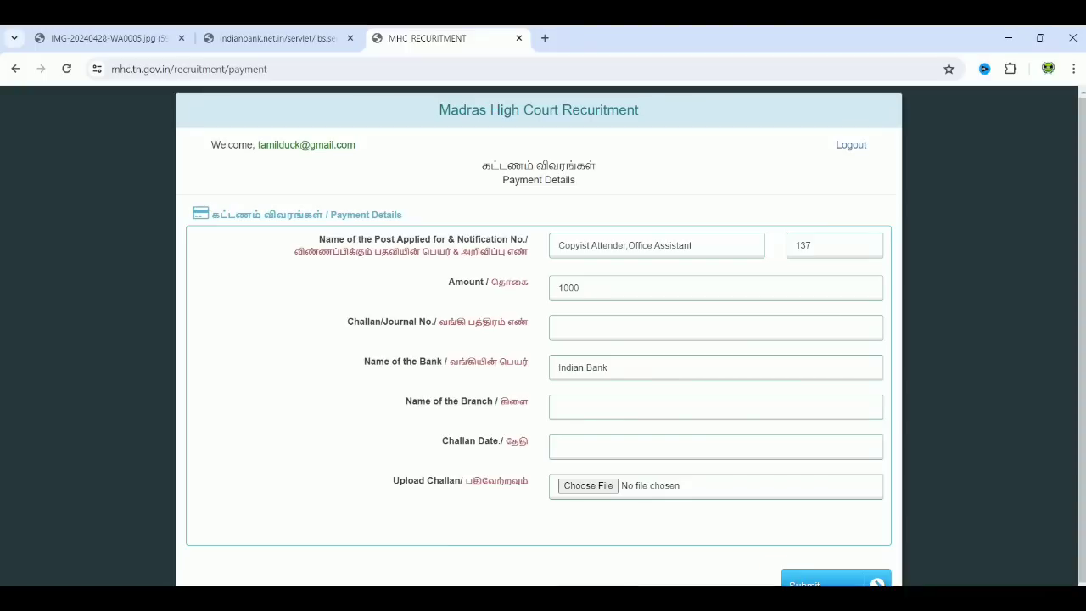
key(alt+Left)
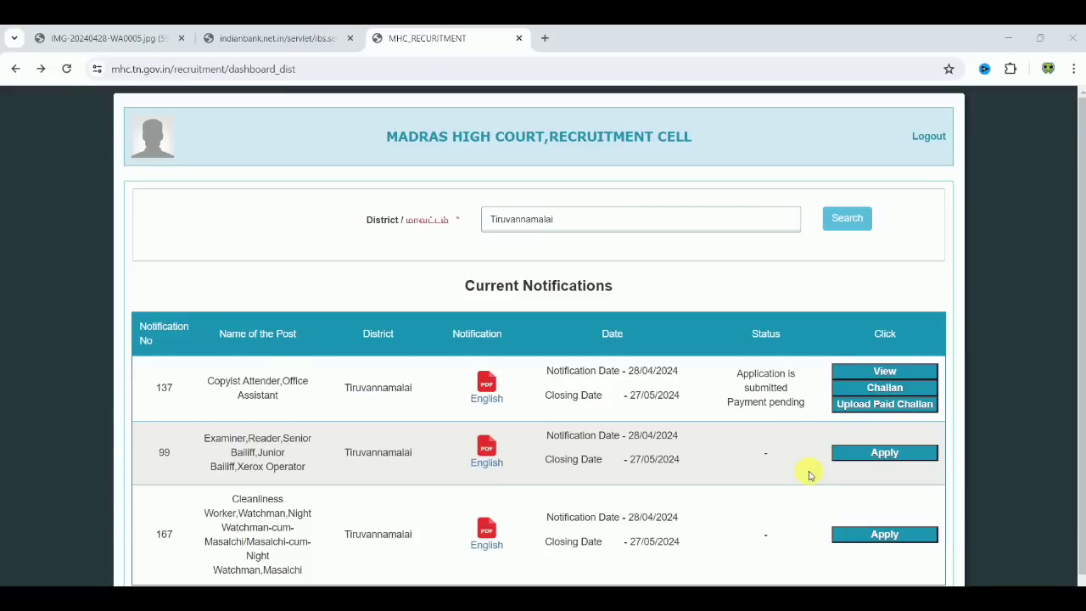
- Open the application form for notification 99 to view its personal information page, and return to the dashboard
click(873, 459)
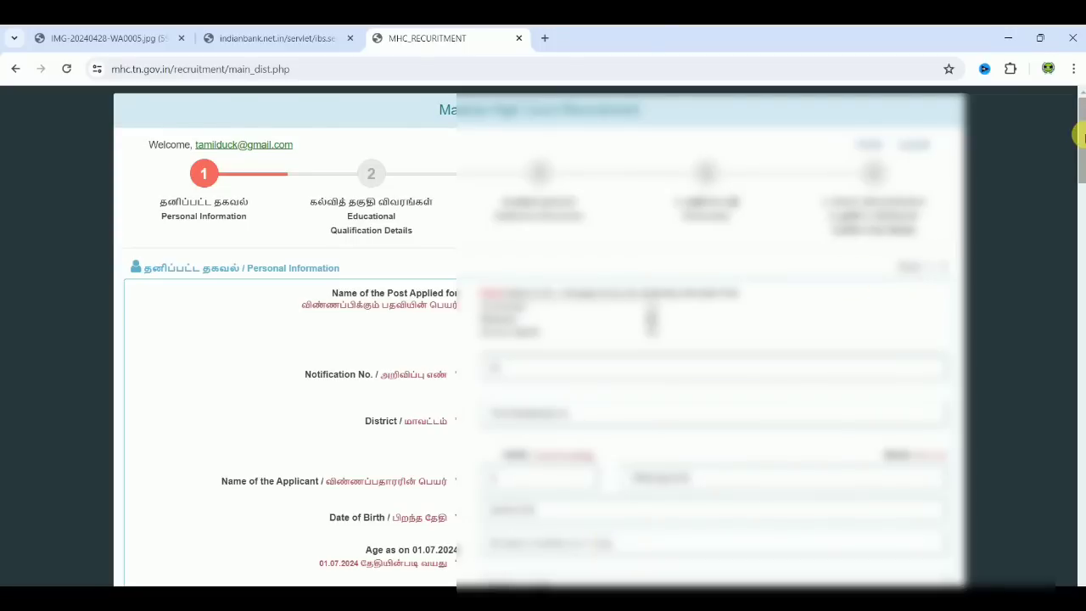
drag(1080, 138, 1054, 127)
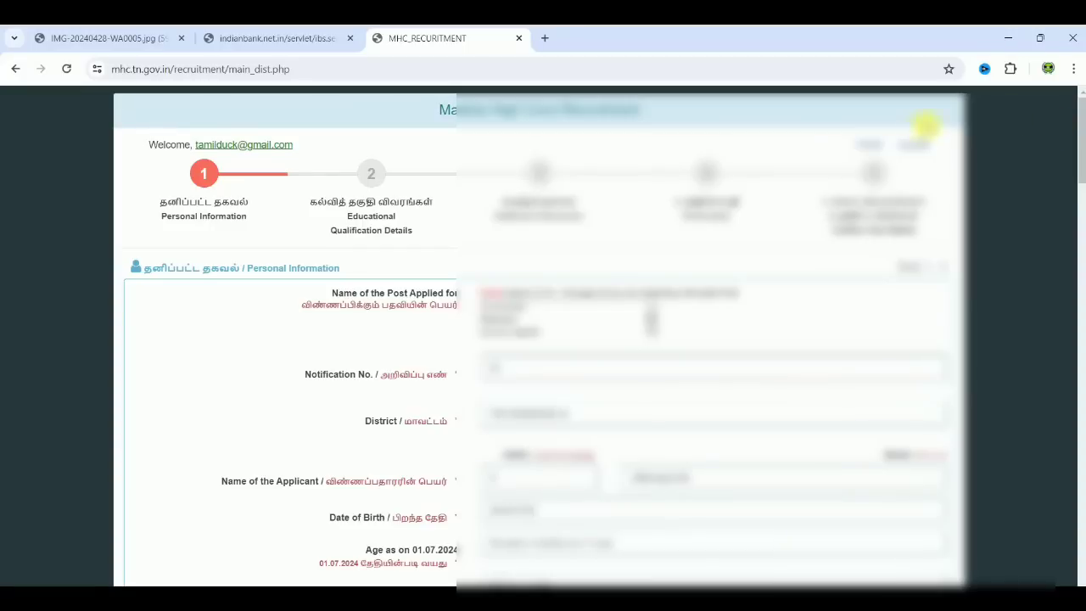
click(874, 146)
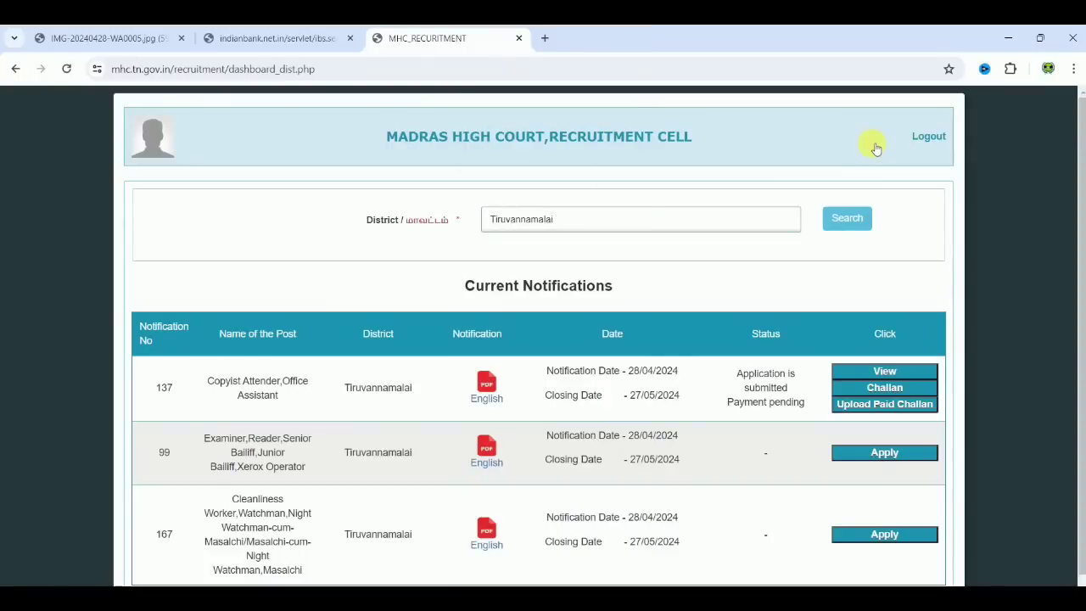